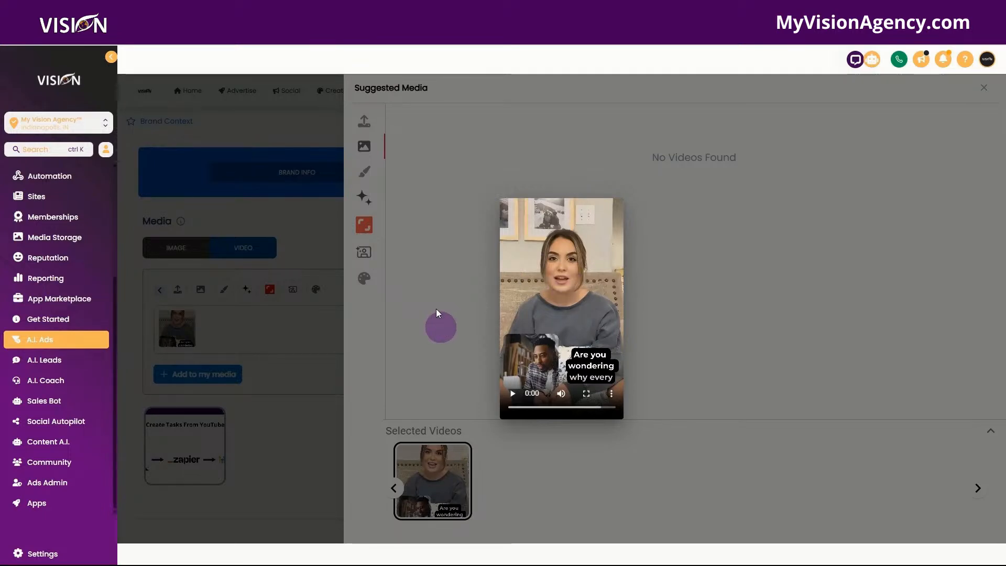
Step: Play the selected video's preview, then close it and the suggested media view
left_click(504, 397)
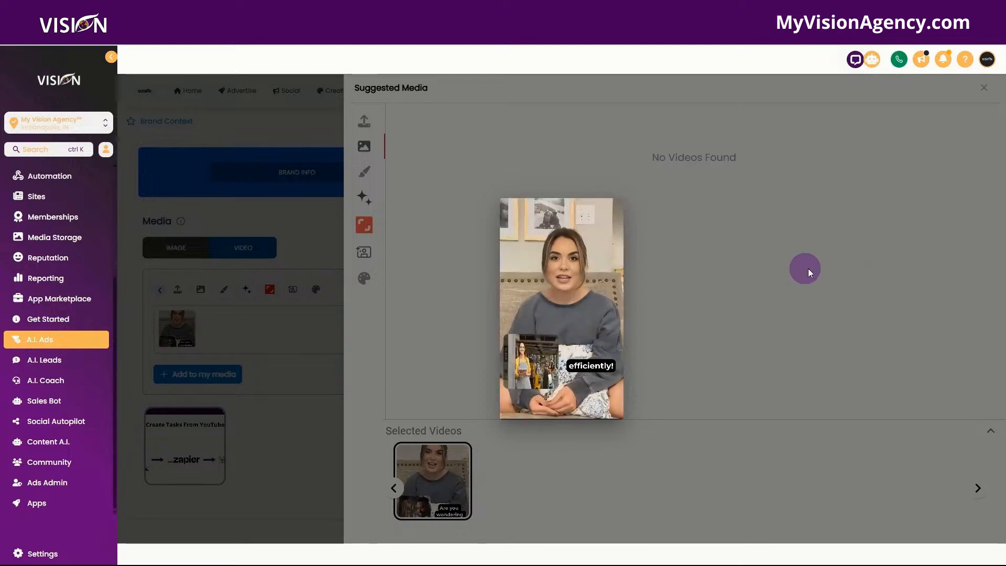
left_click(433, 127)
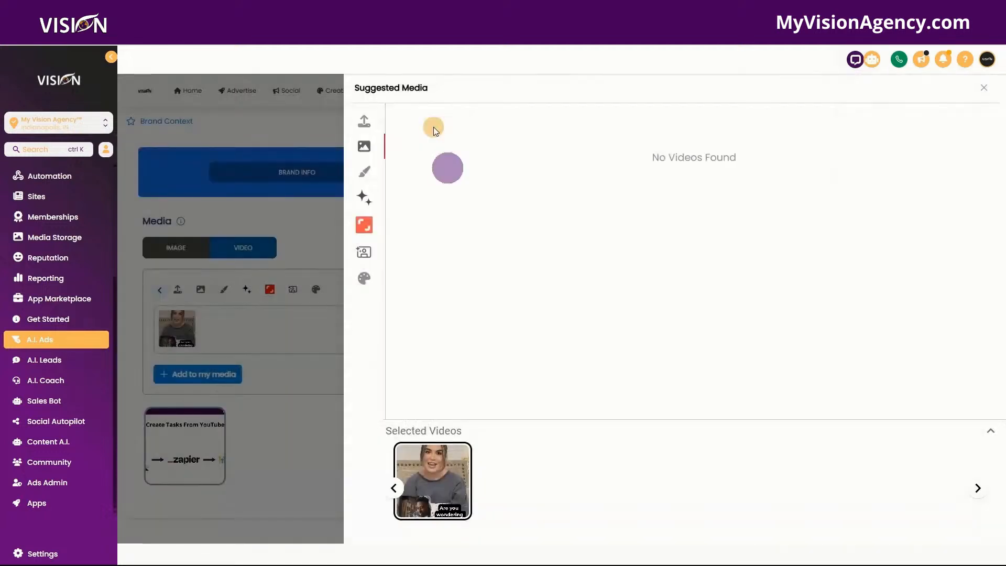
left_click(308, 267)
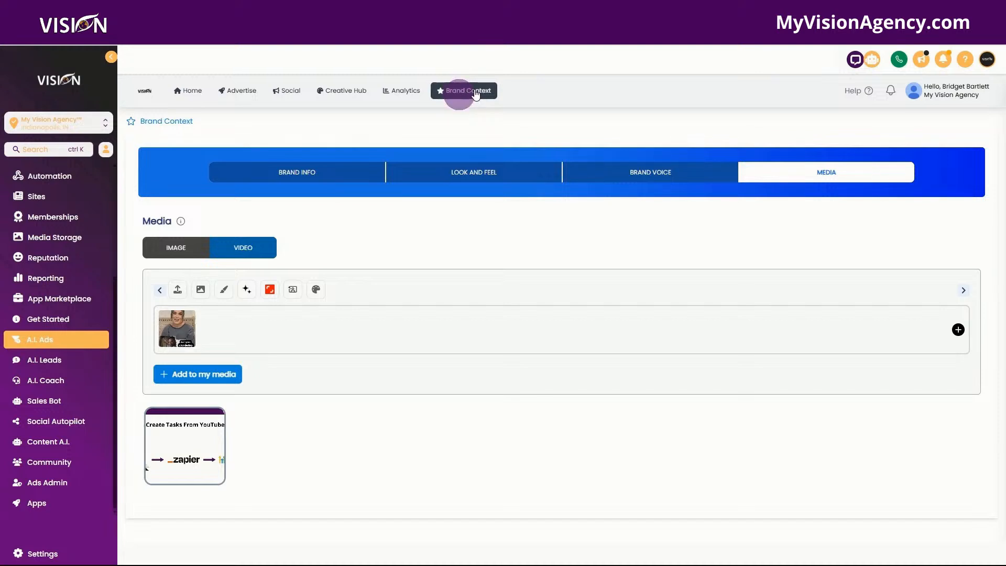
Step: Review the Brand Info details, from website URL and logo down to the business location map
left_click(299, 167)
scroll(362, 292, "down", 1)
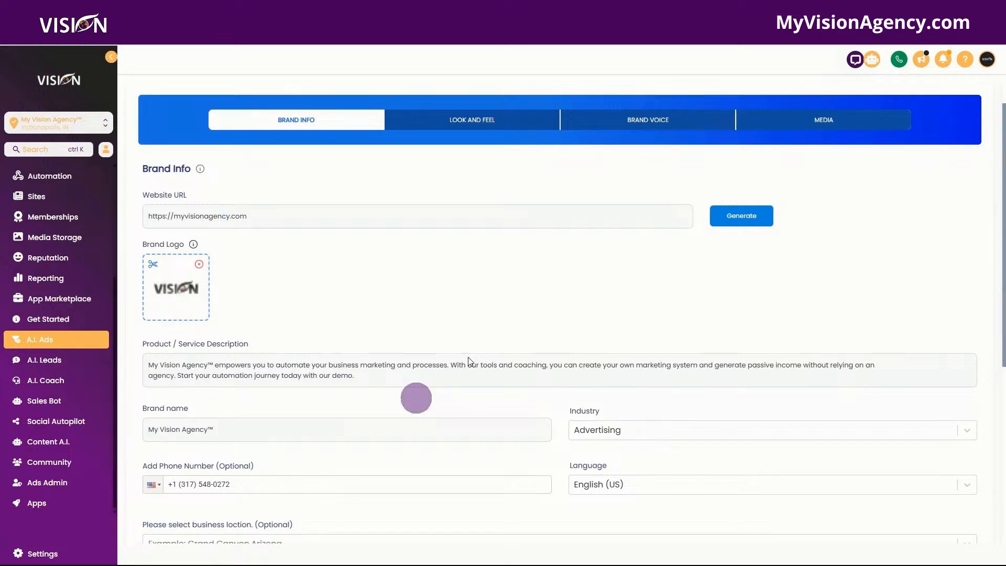
scroll(470, 362, "down", 3)
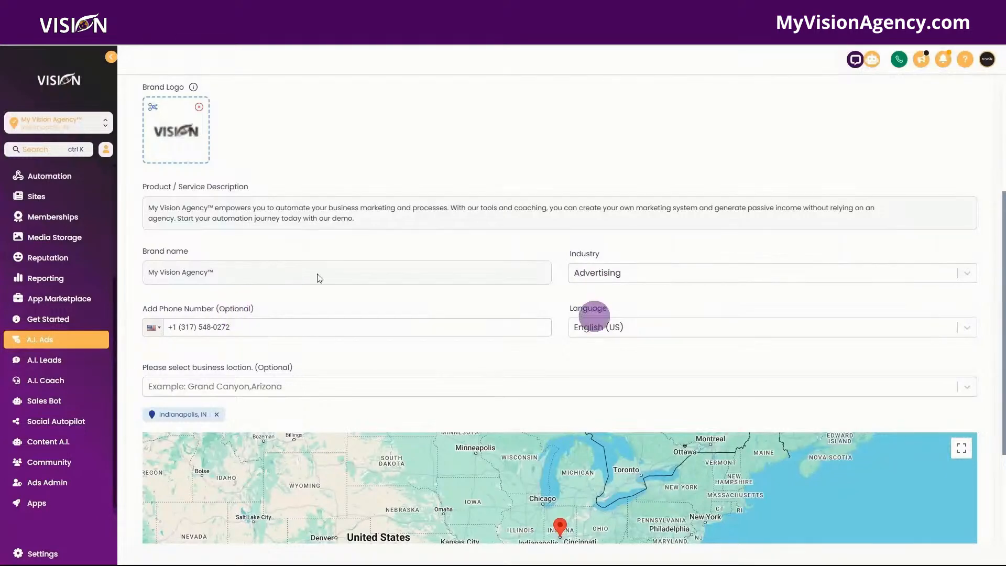
scroll(320, 277, "down", 3)
scroll(490, 328, "up", 7)
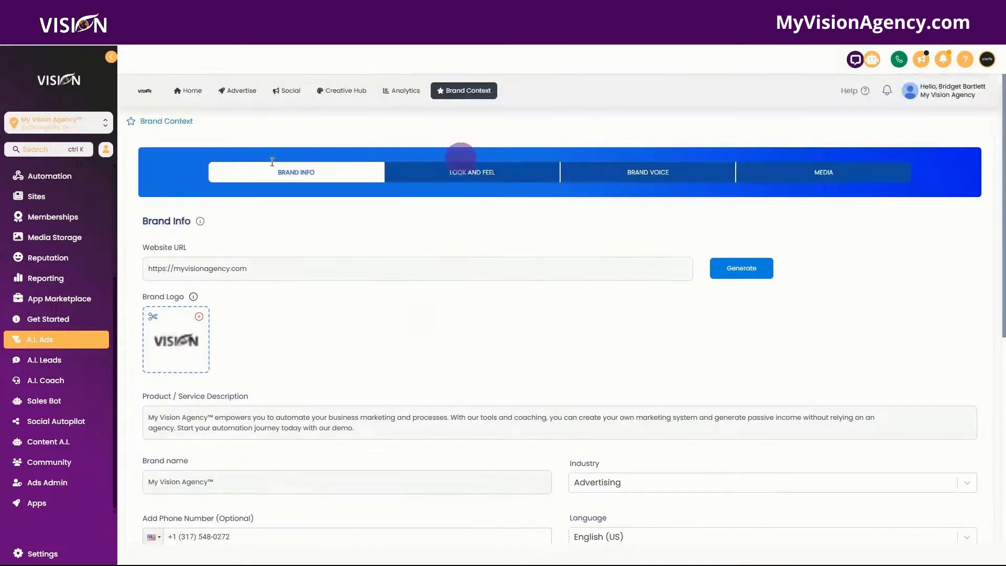
Step: Review the brand's Look and Feel colours and font, and its Brand Voice suggestions
left_click(492, 173)
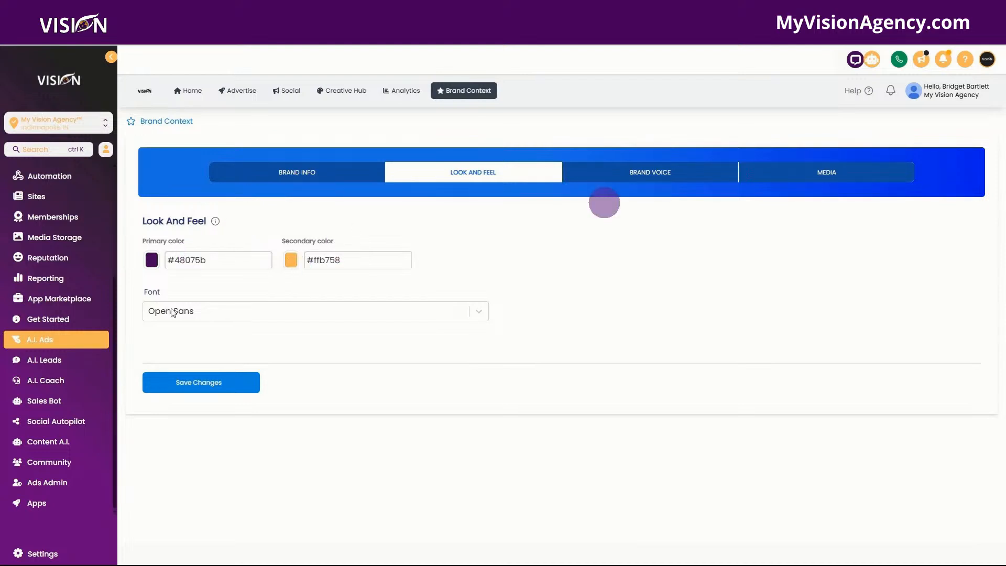
left_click(651, 174)
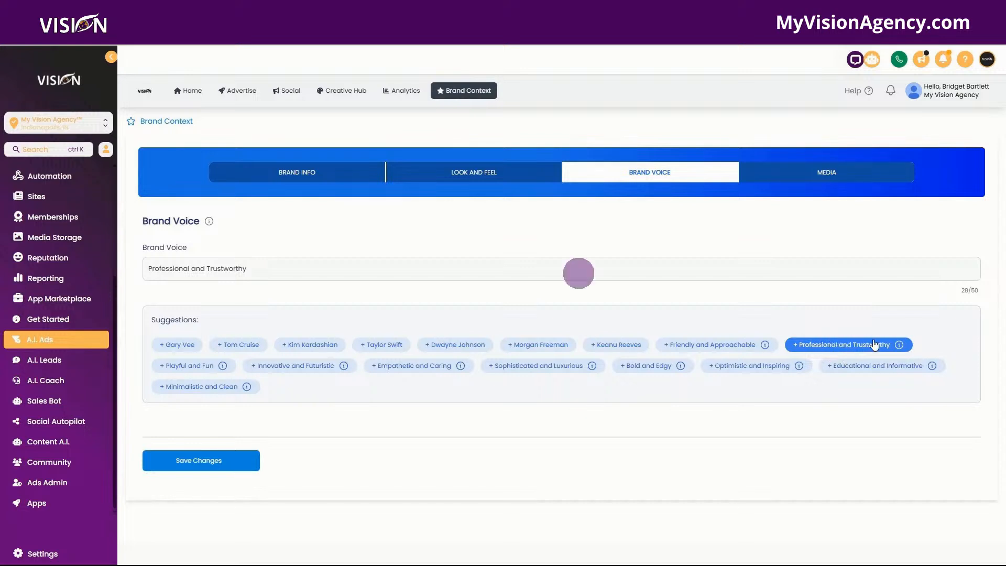
Step: Open the brand's Media section and compare its image and video options, ending on images
left_click(833, 173)
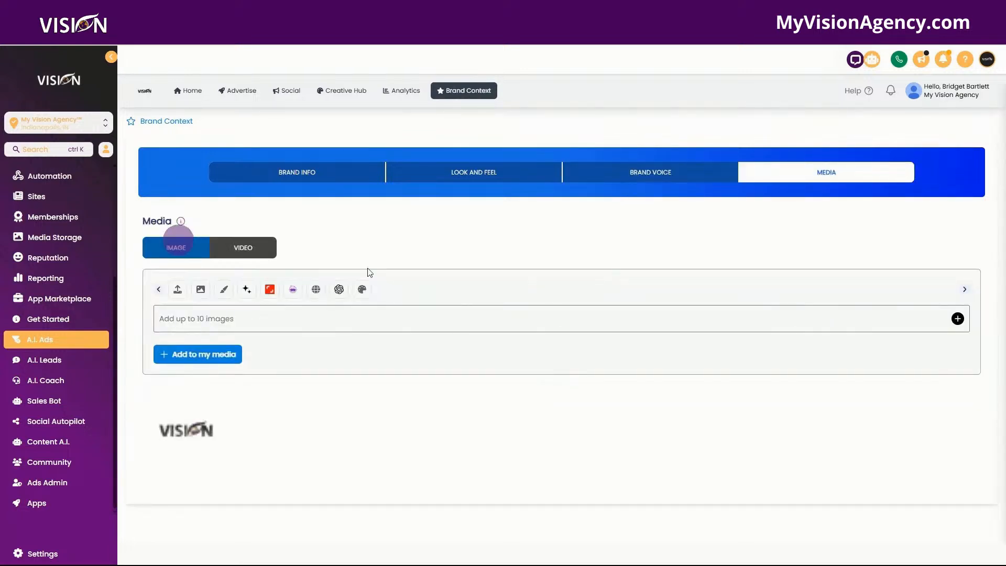
left_click(178, 251)
left_click(249, 252)
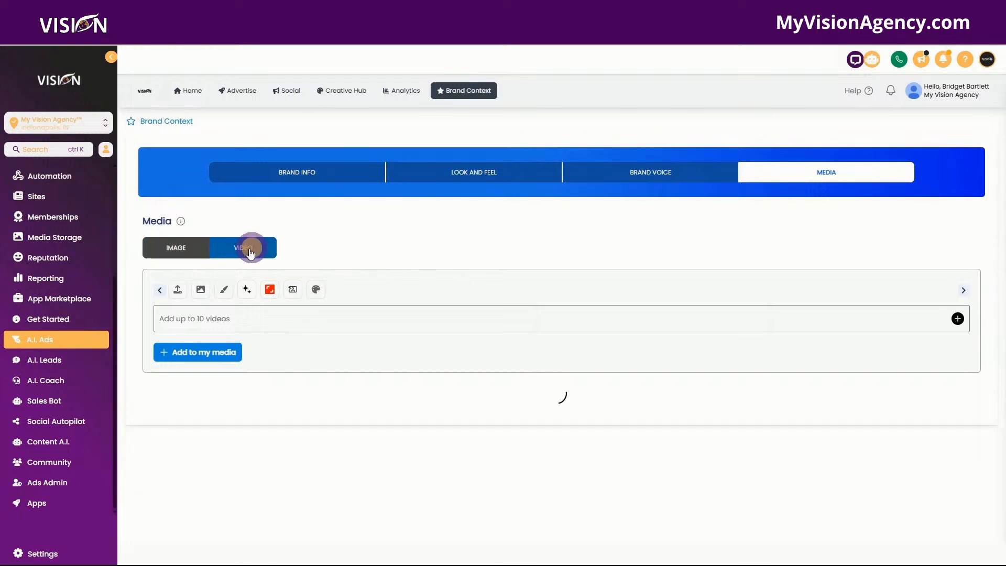
left_click(176, 248)
Step: View the brand's uploaded images in My Media and the Suggested Media for images
left_click(179, 290)
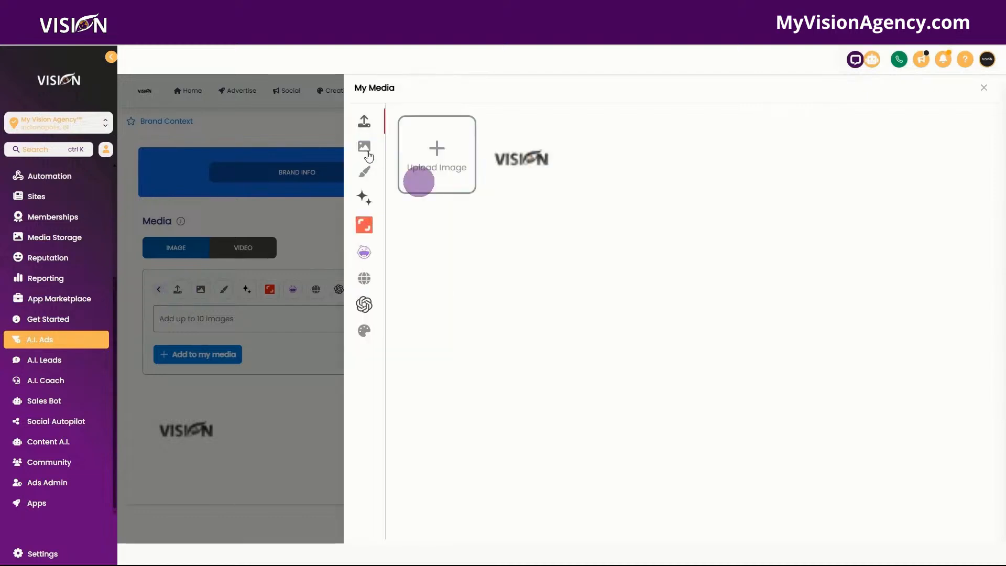
mouse_move(512, 168)
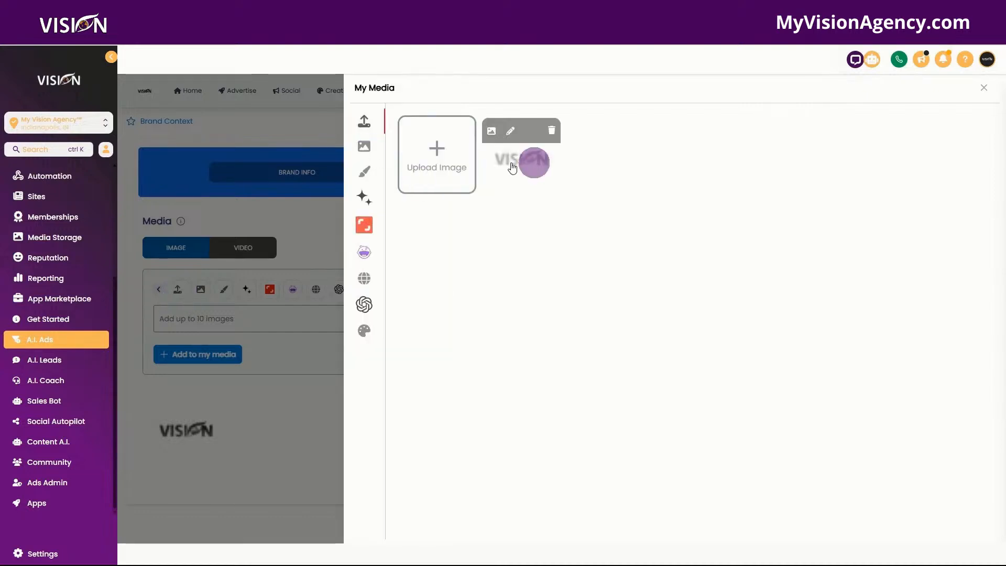
left_click(319, 226)
left_click(201, 289)
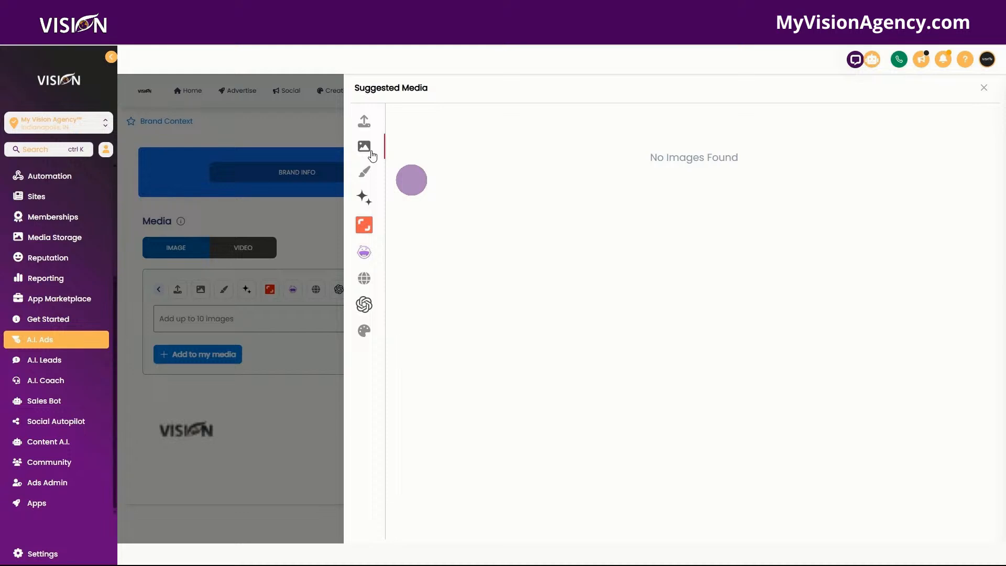
Step: Open the Design Studio editor with a blank page and show its Shutterstock search
left_click(369, 167)
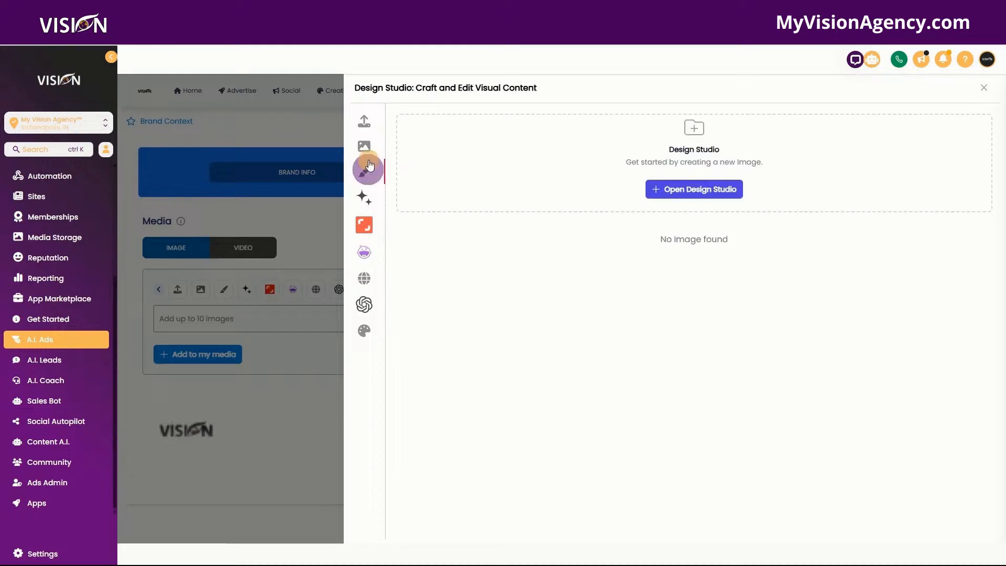
left_click(700, 190)
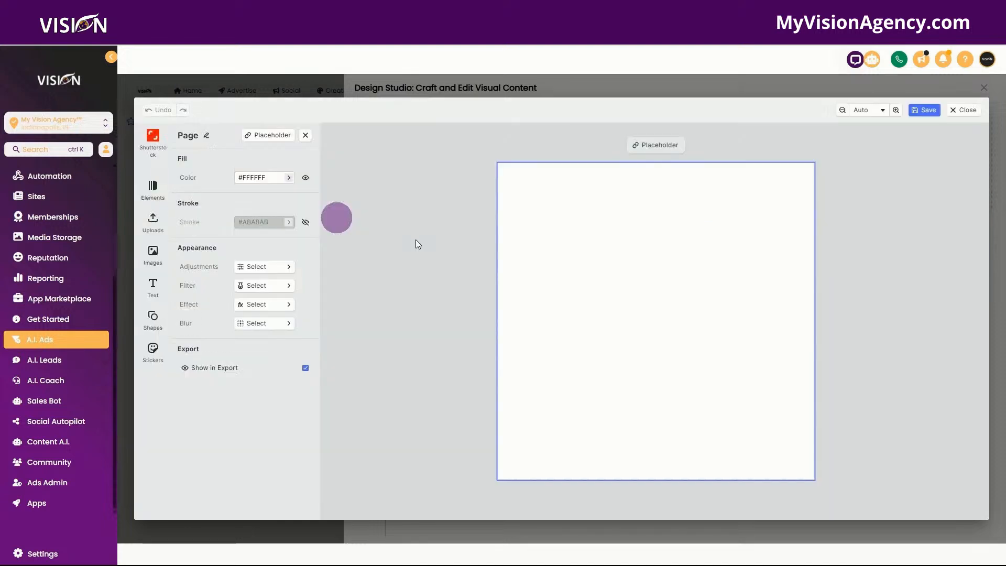
left_click(153, 136)
left_click(154, 137)
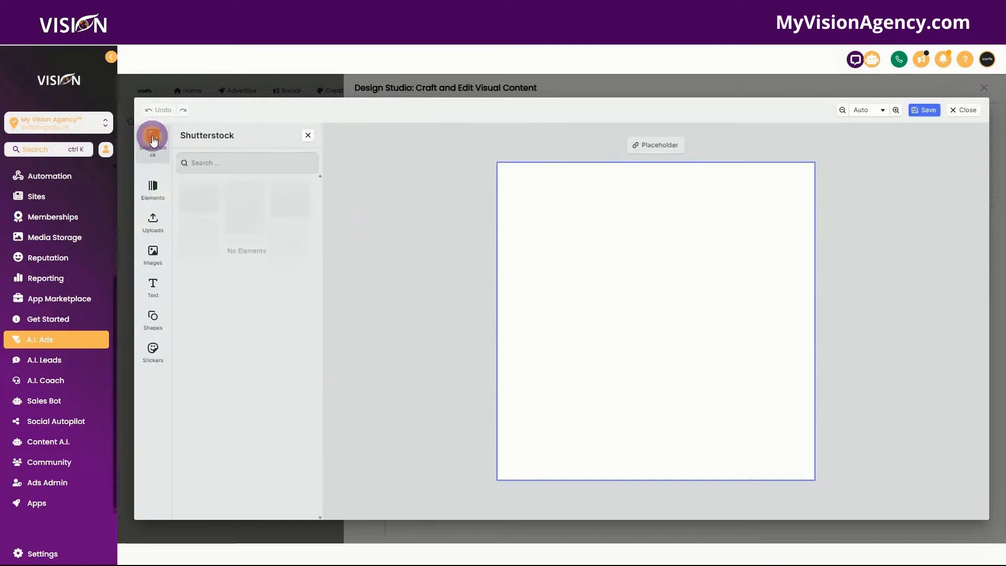
left_click(224, 162)
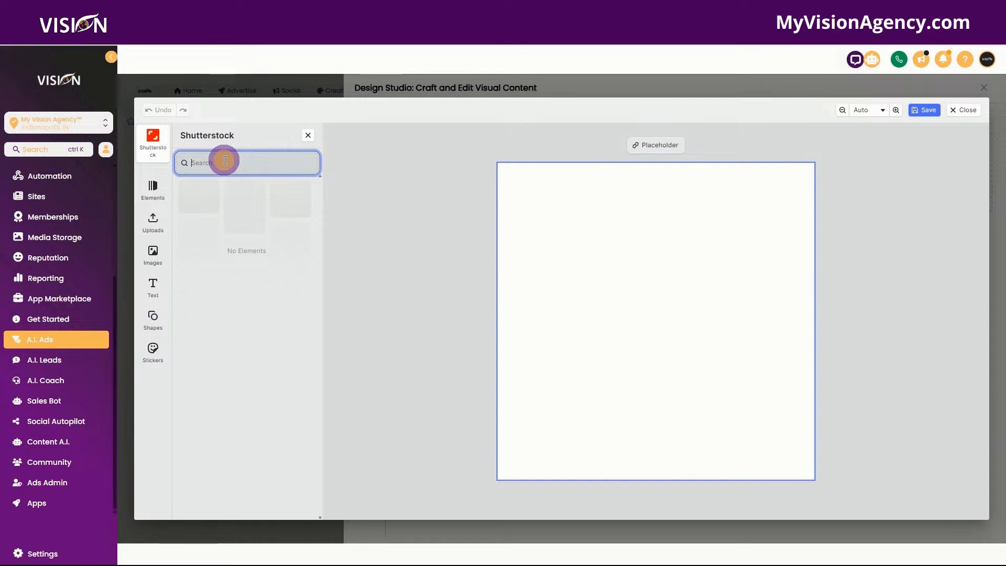
Step: Browse the Design Studio's asset categories from Elements and Uploads through to Stickers
left_click(152, 190)
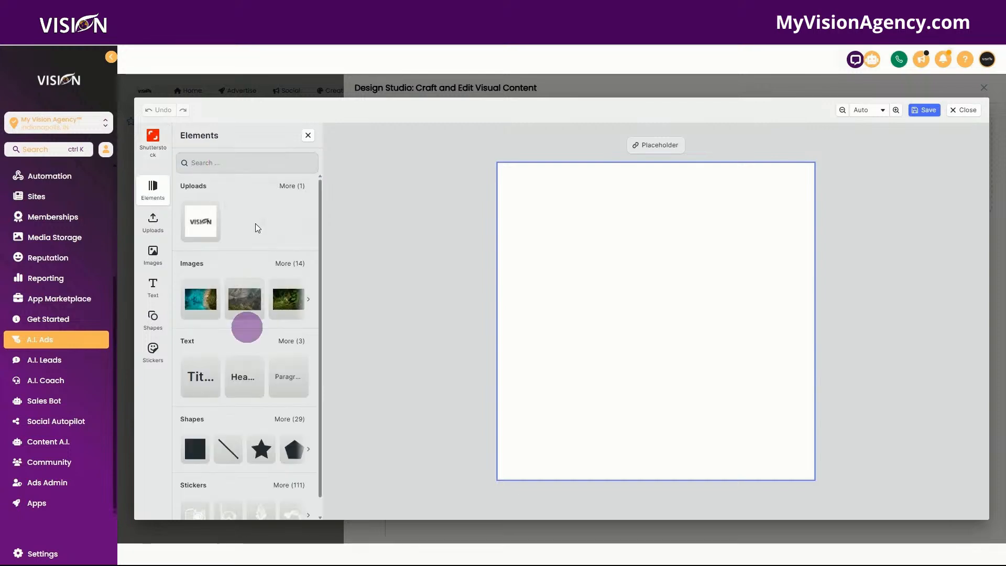
left_click(152, 224)
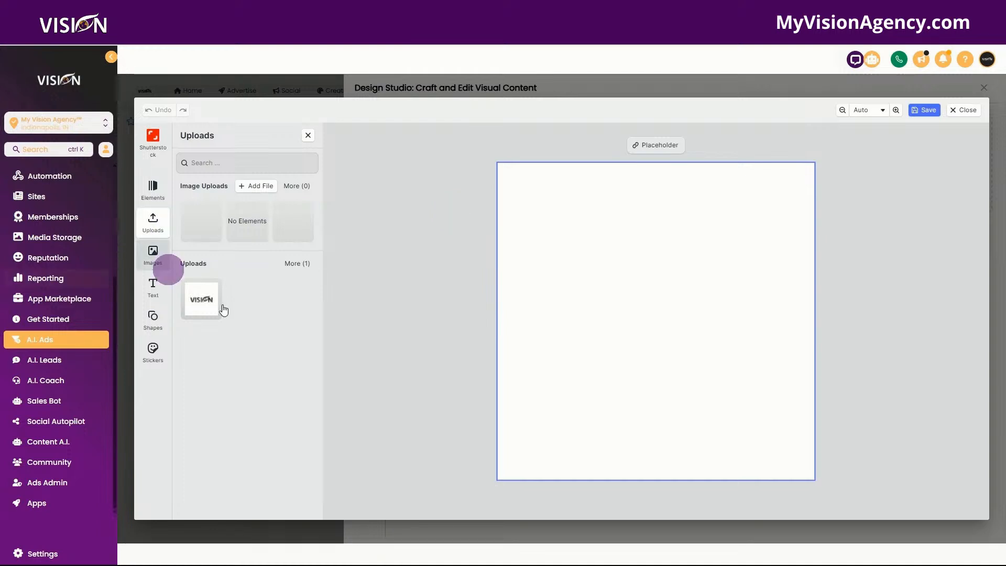
left_click(153, 254)
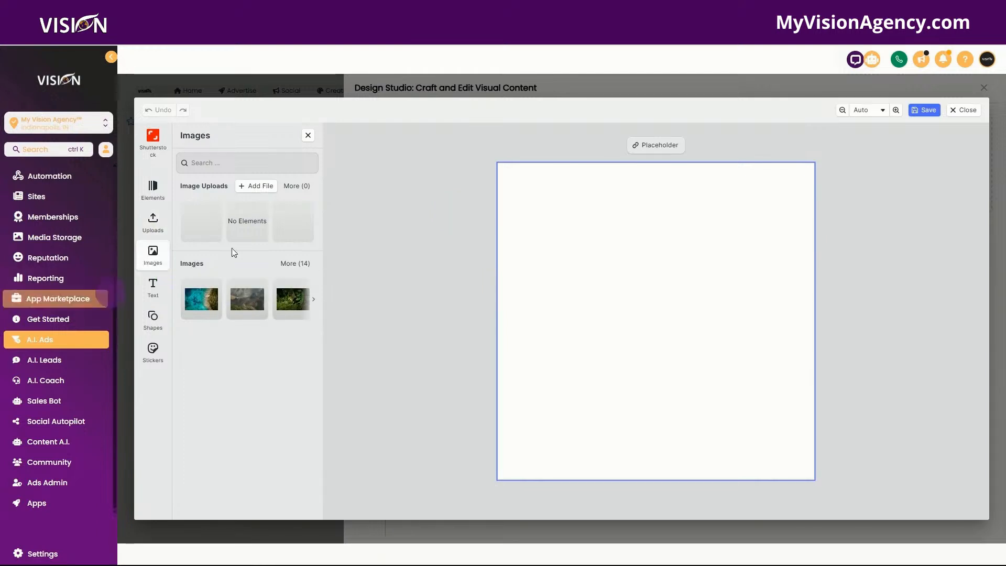
left_click(152, 288)
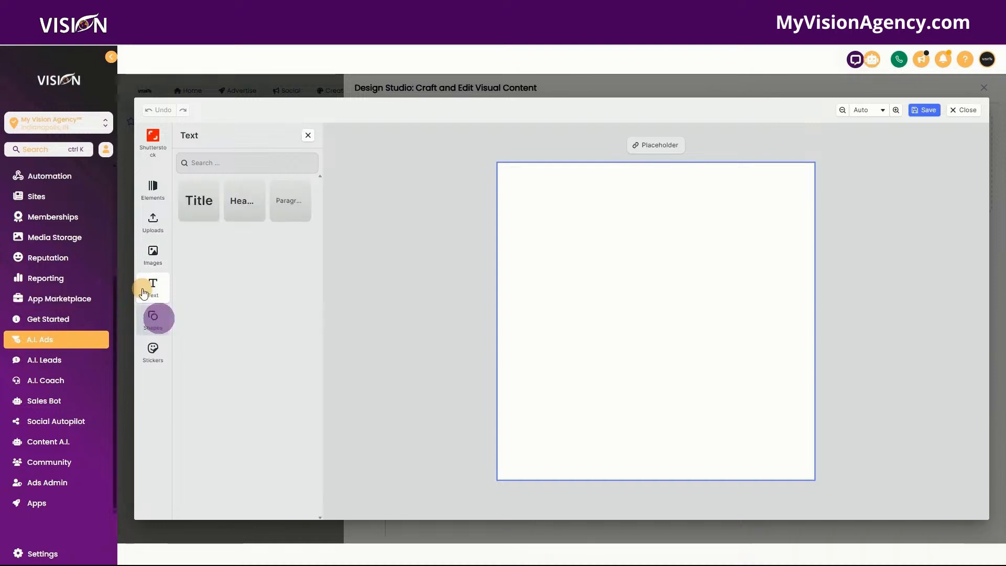
left_click(157, 320)
left_click(163, 360)
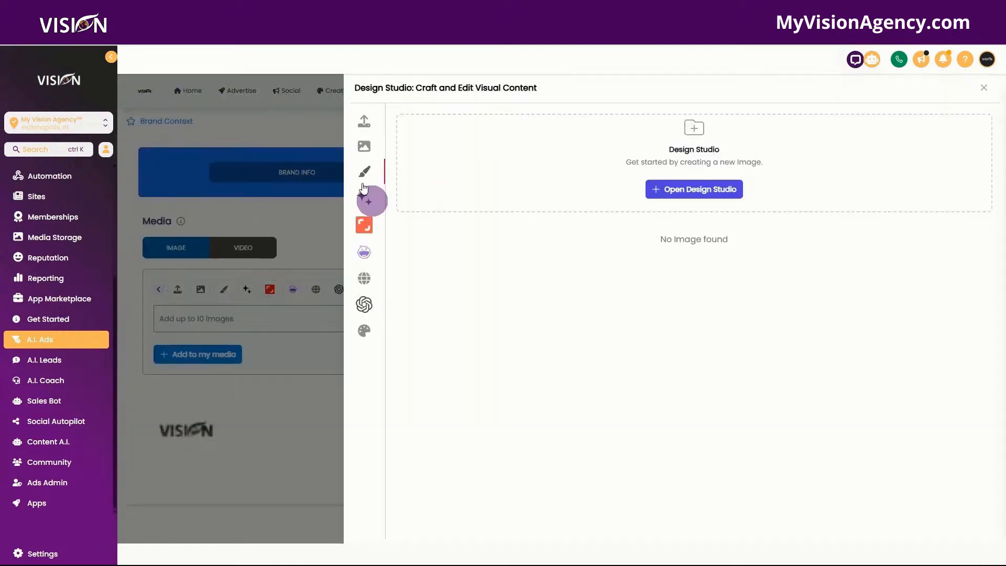
Step: Open the AI-created images, preview the second creative, and select the three creatives in the first row
left_click(369, 201)
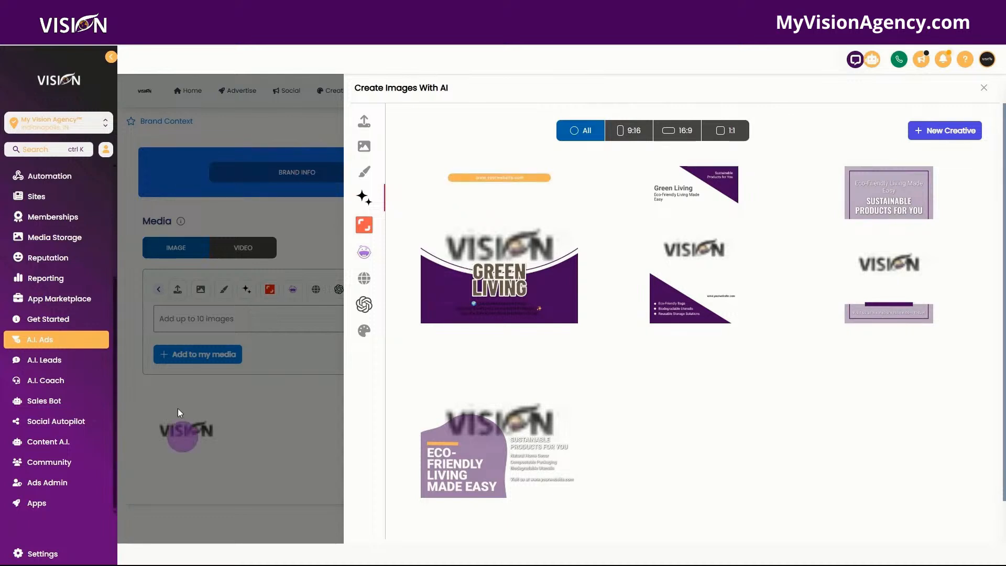
left_click(420, 179)
left_click(619, 169)
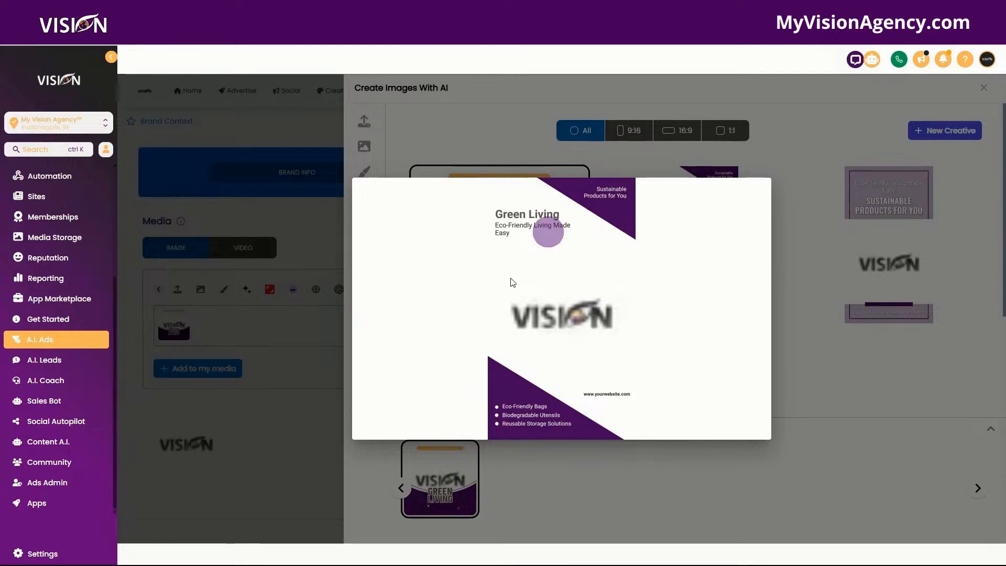
left_click(791, 291)
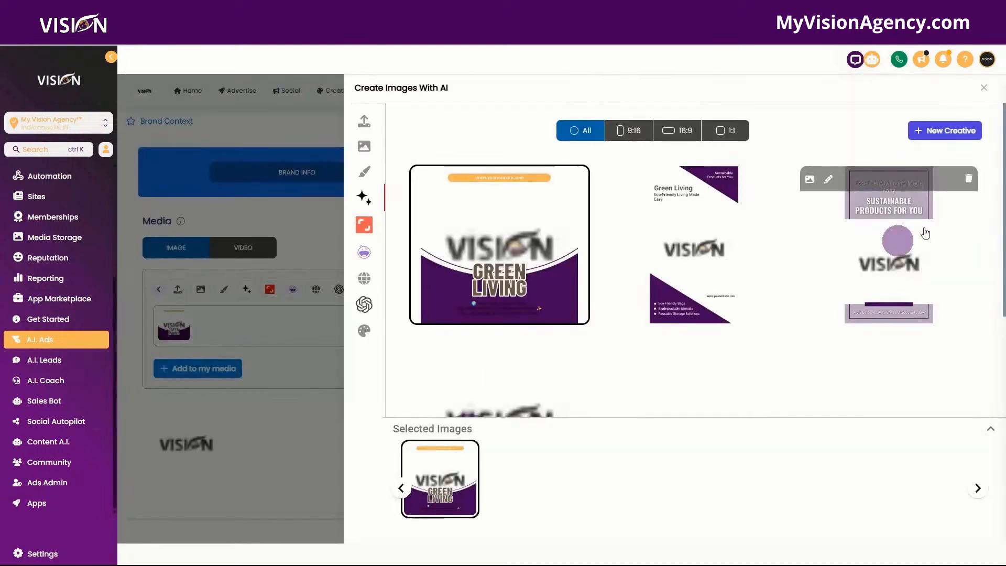
left_click(925, 233)
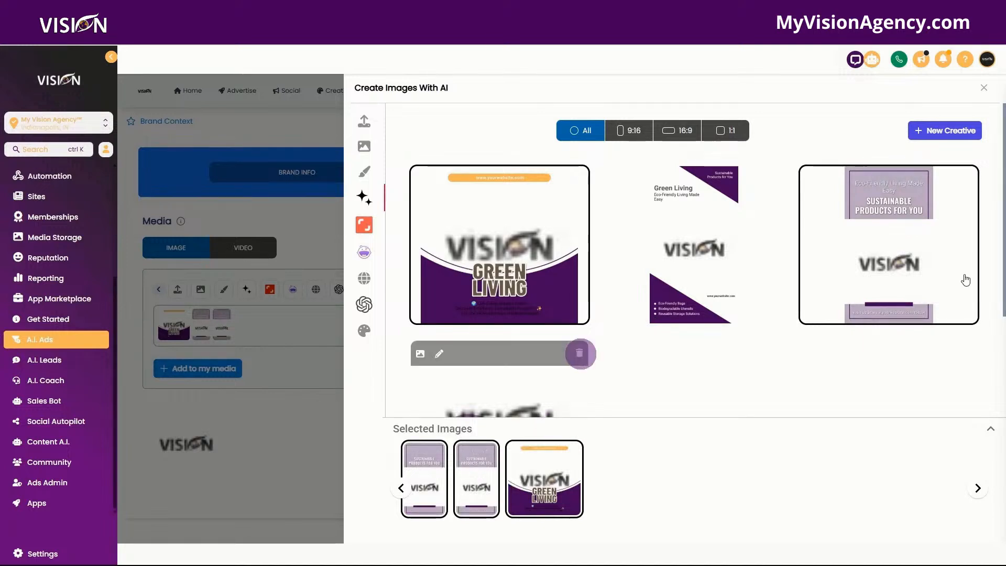
left_click(695, 262)
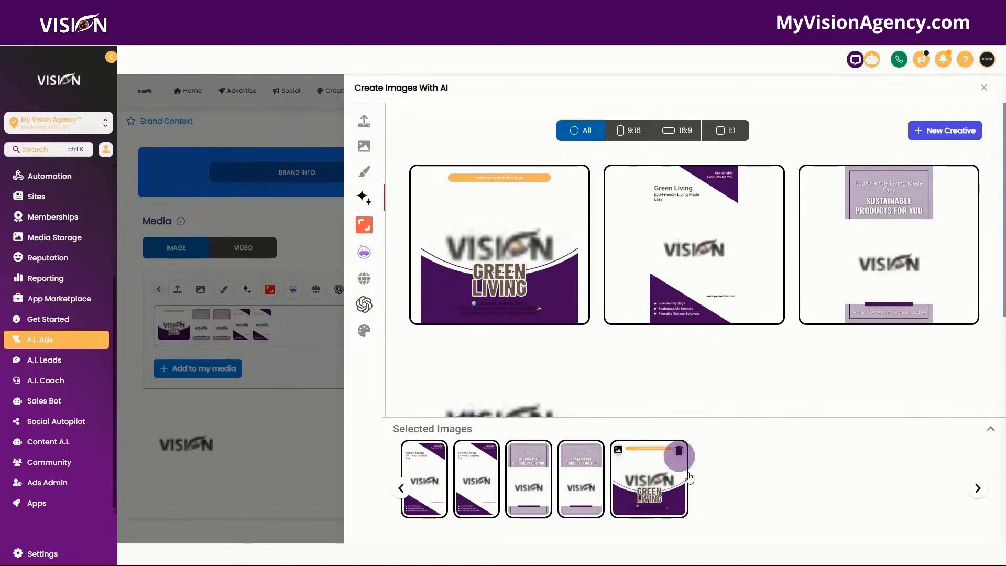
Step: Remove all the AI creatives from the selected images
left_click(680, 452)
left_click(599, 454)
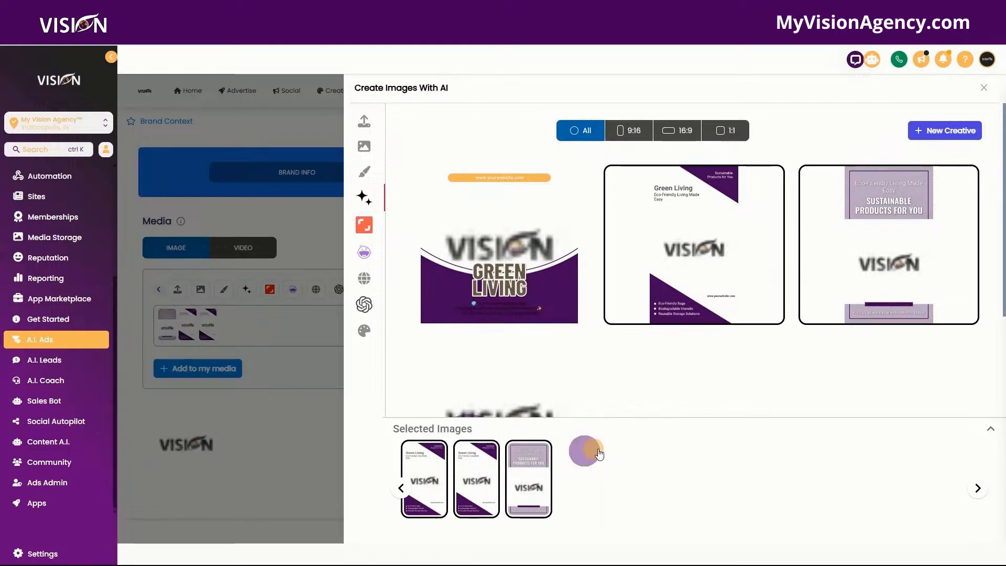
left_click(539, 449)
left_click(493, 449)
left_click(442, 446)
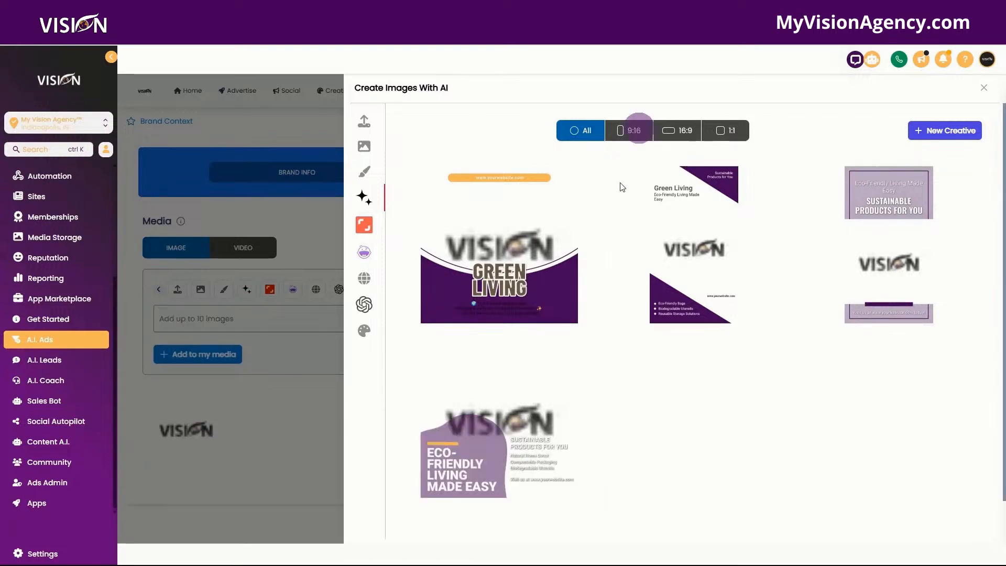
Step: Filter the AI creatives by 9:16 and 16:9 format, then show all formats again
left_click(633, 130)
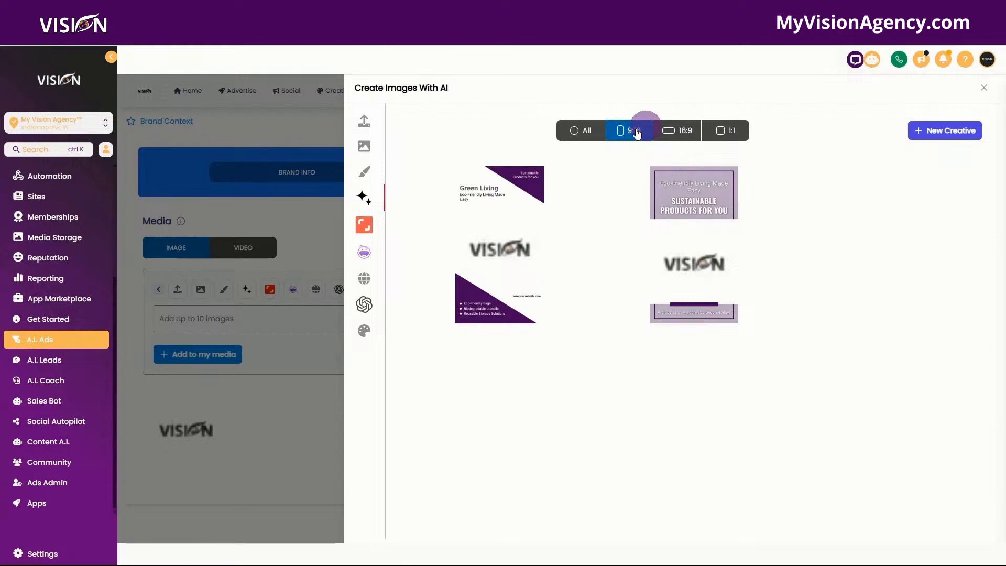
left_click(682, 131)
left_click(581, 131)
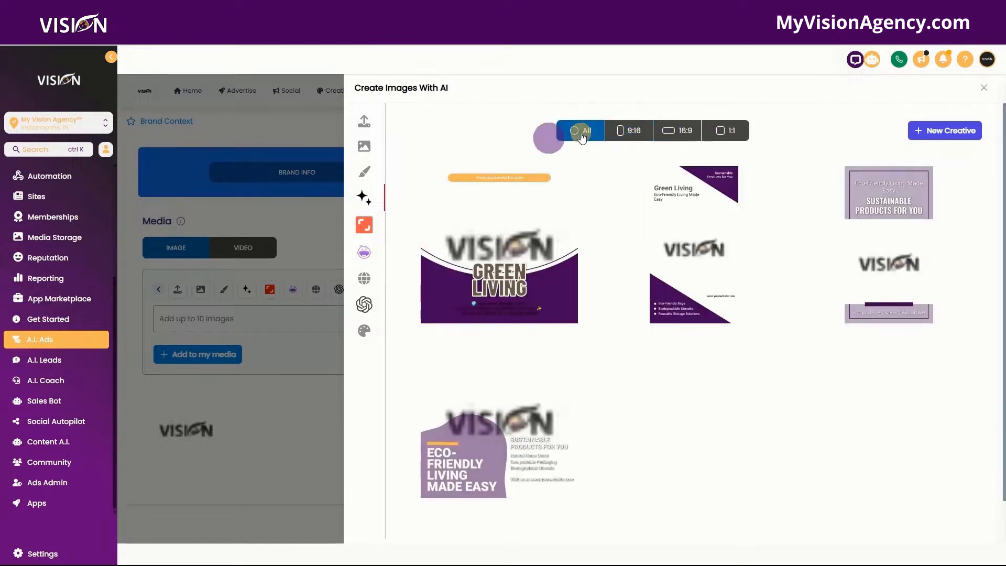
Step: Search Shutterstock for landscape images of "business owner" and browse the results
left_click(364, 225)
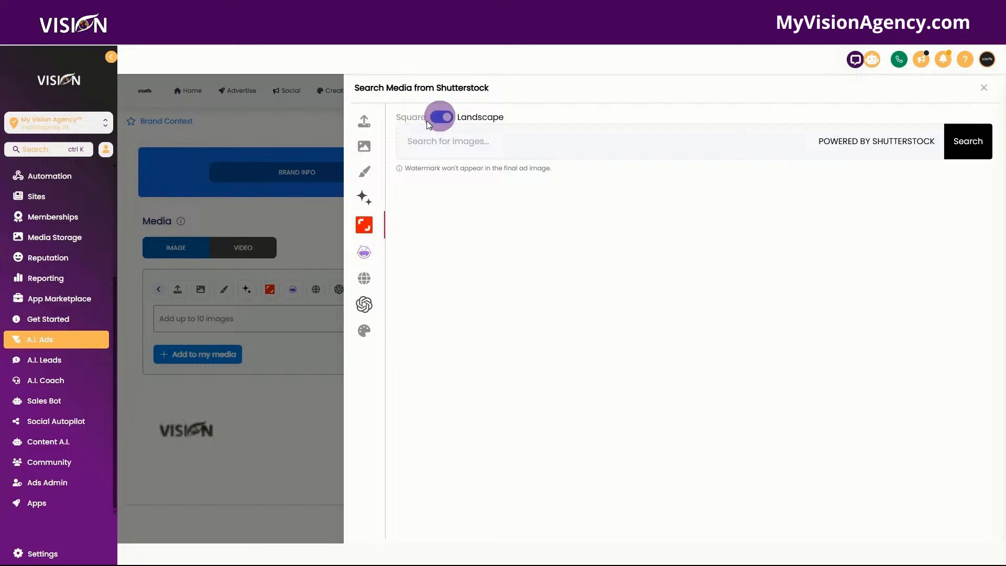
left_click(440, 139)
type("business owner")
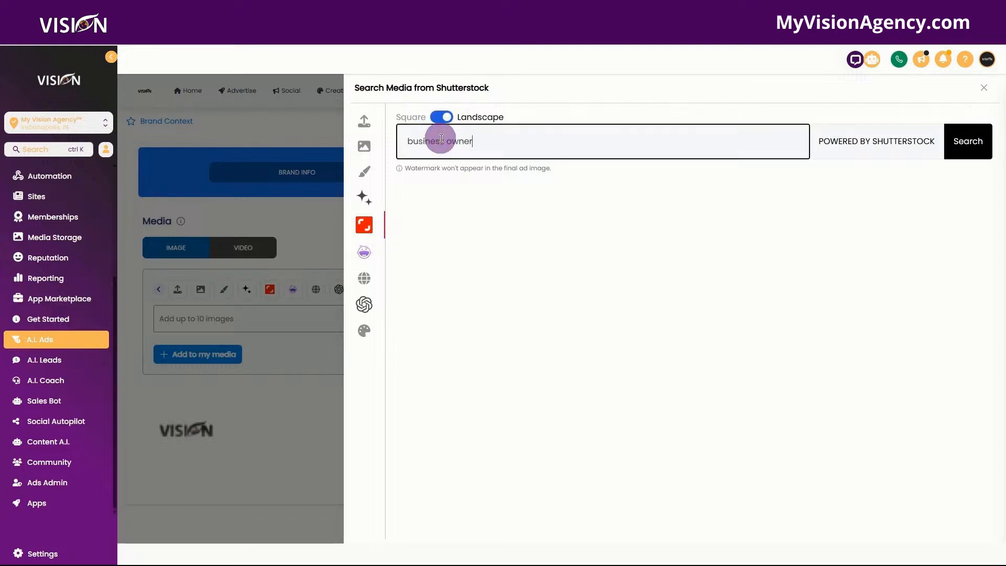
key("Return")
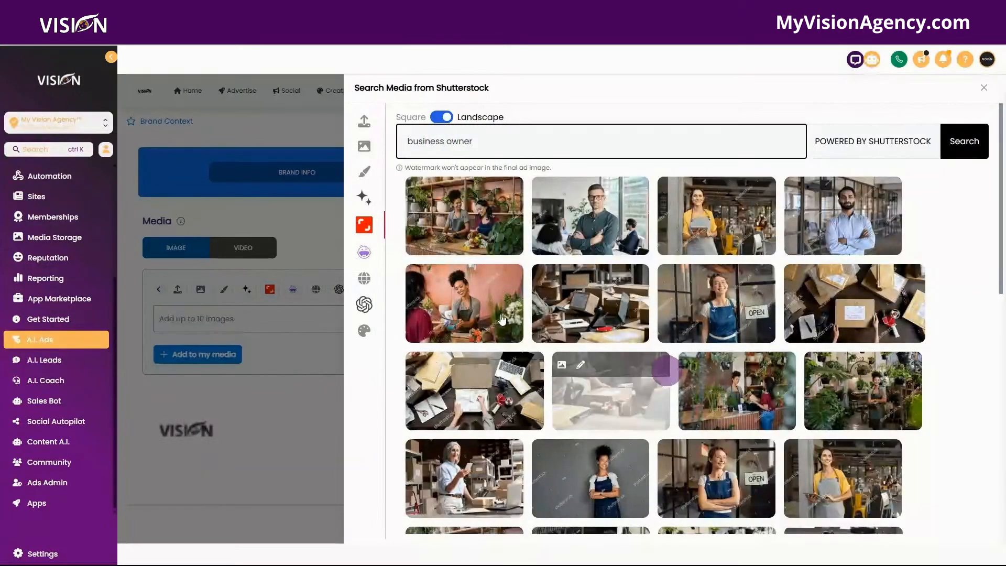
scroll(678, 416, "down", 3)
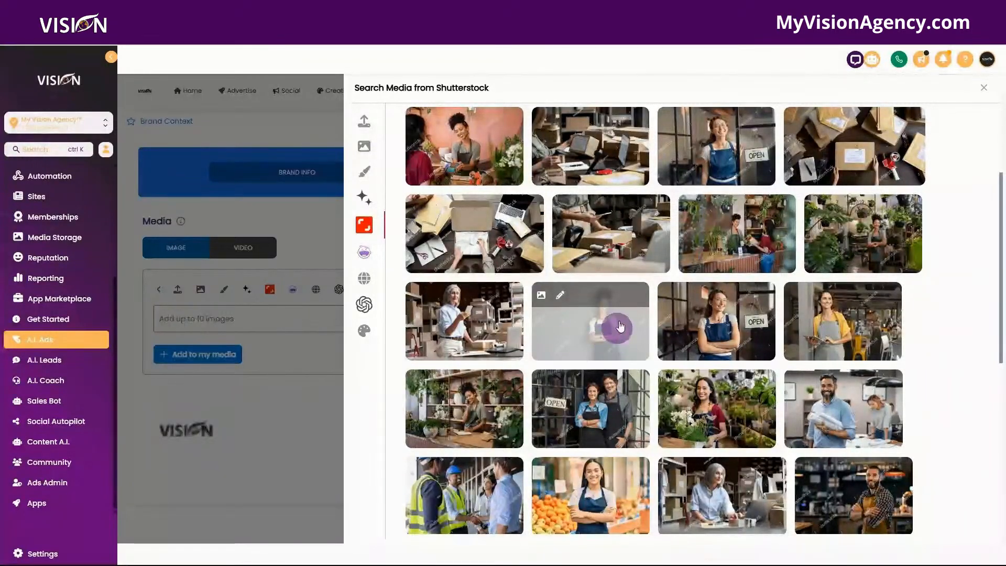
Step: Search Shutterstock for square images of "business owner"
scroll(620, 326, "up", 3)
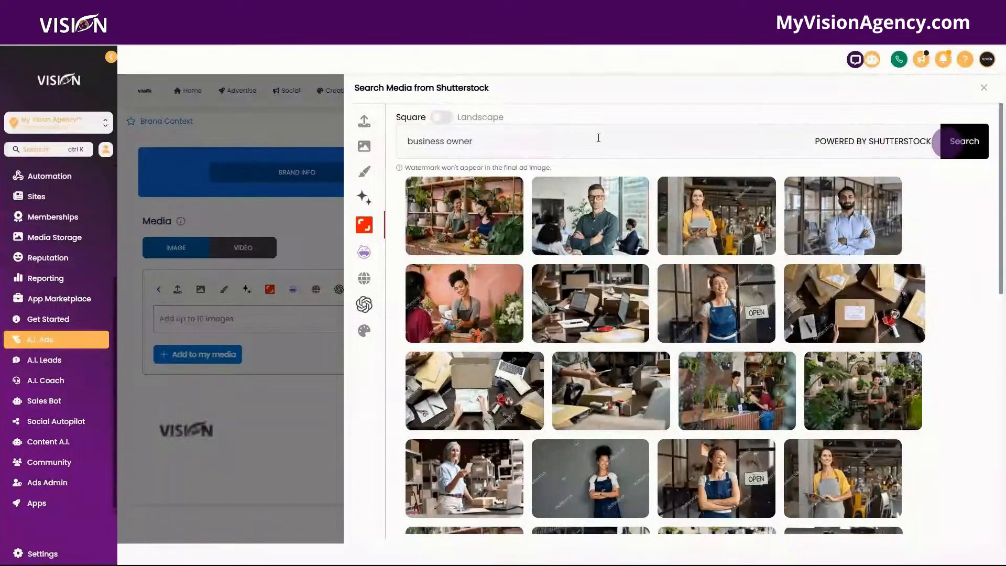
left_click(943, 141)
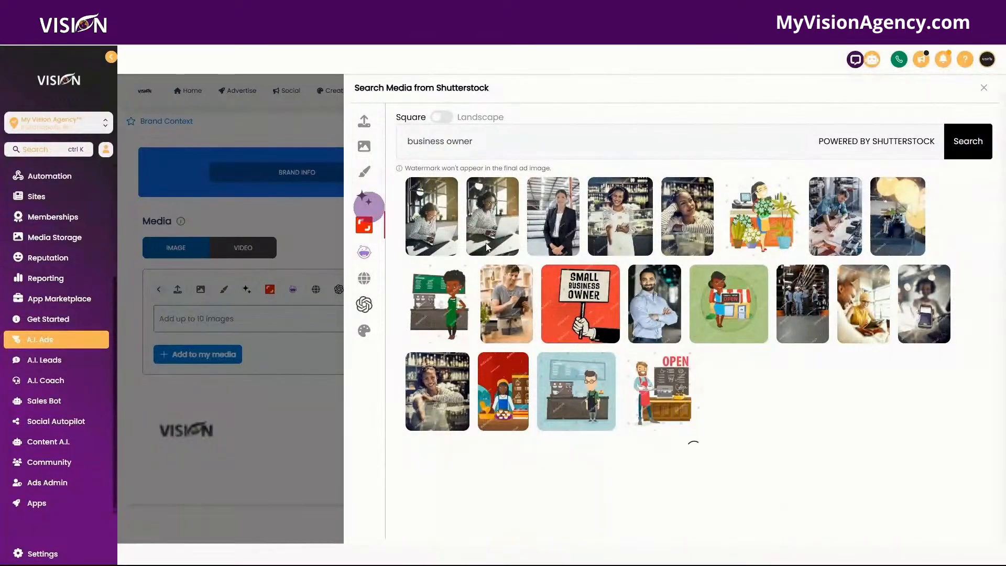
Step: Open the meme generator and generate meme images for "business owner"
left_click(365, 253)
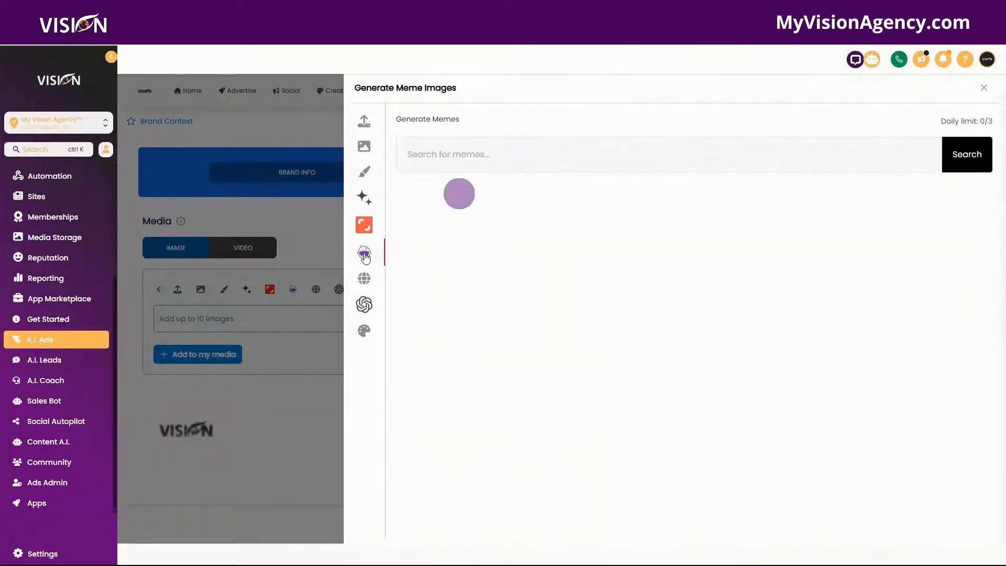
left_click(461, 153)
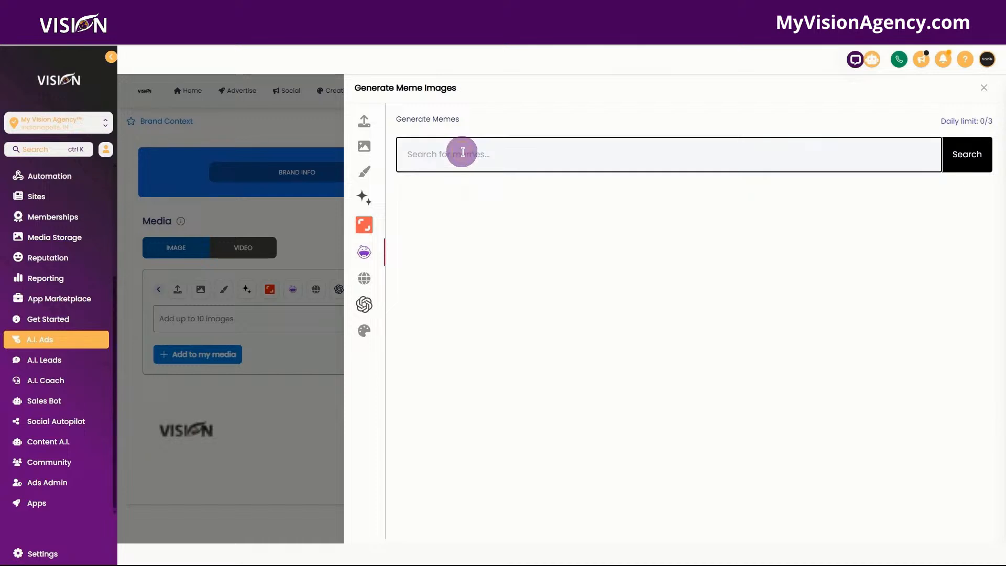
type("business owner")
key("Return")
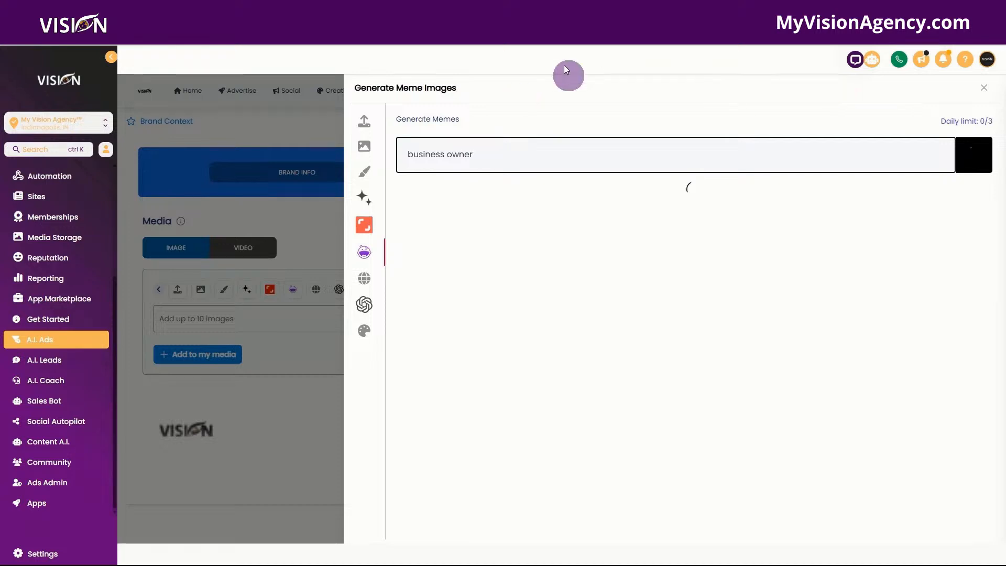
Step: Preview the first three generated memes one after another and look through the remaining memes
mouse_move(410, 200)
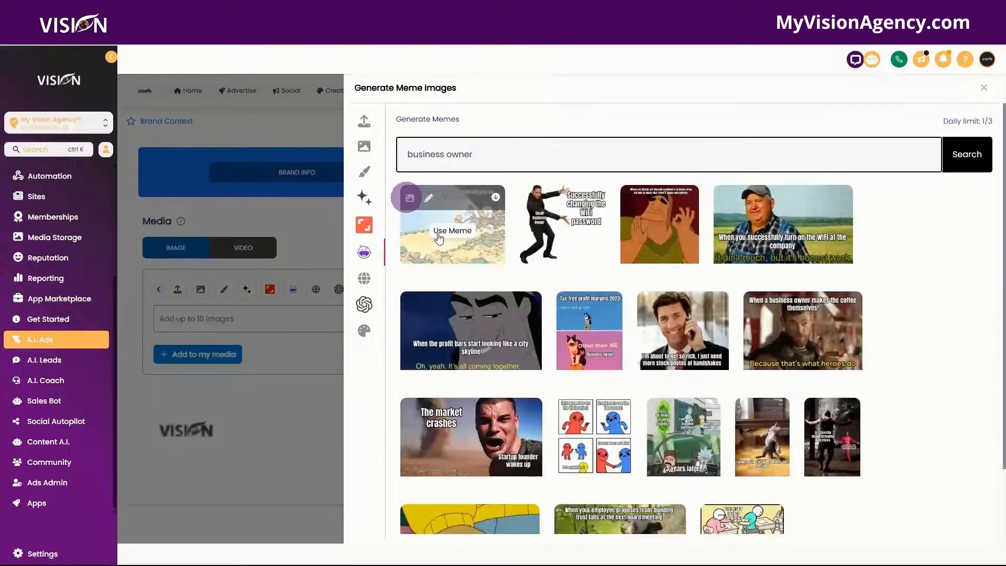
left_click(409, 199)
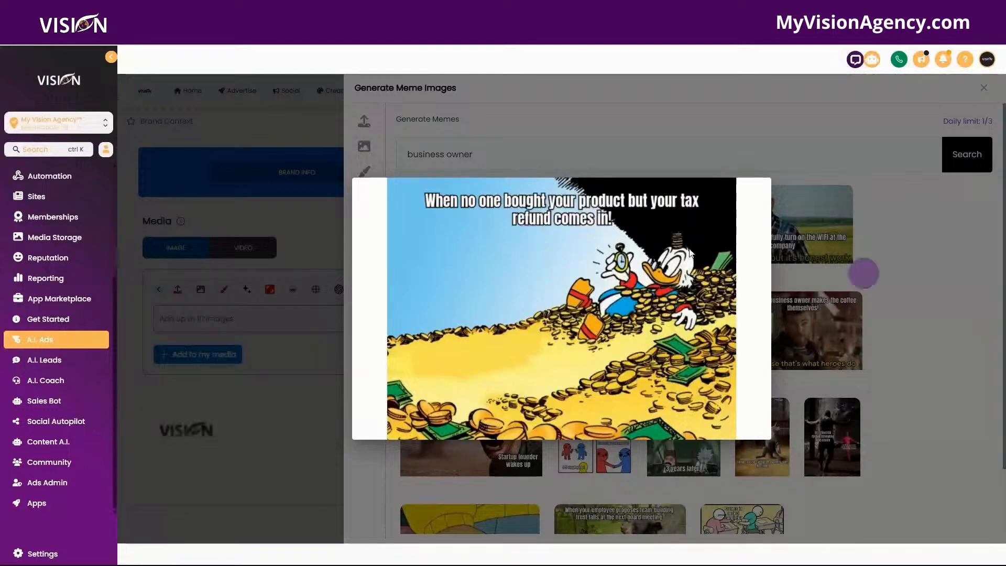
left_click(862, 272)
left_click(525, 199)
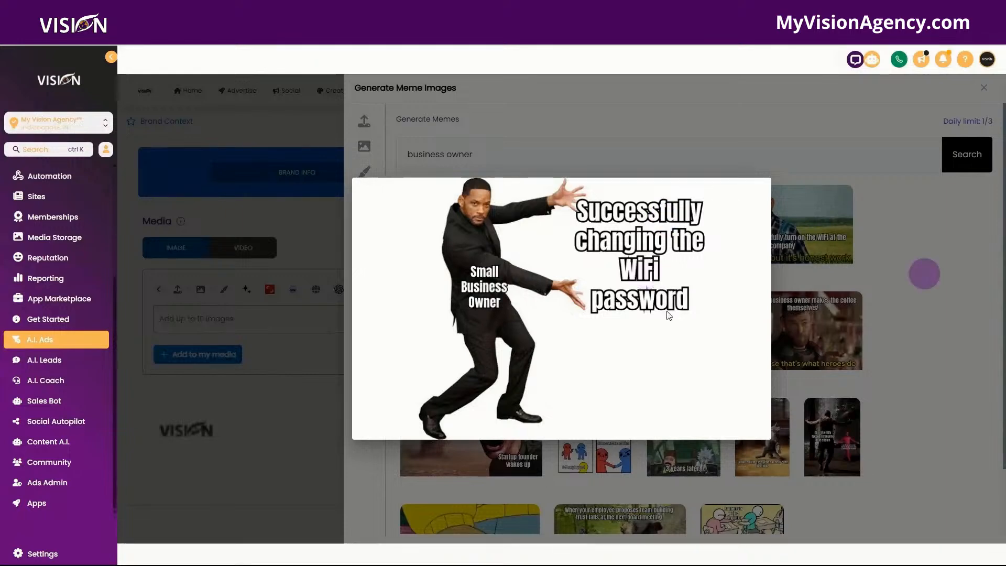
left_click(925, 274)
left_click(630, 198)
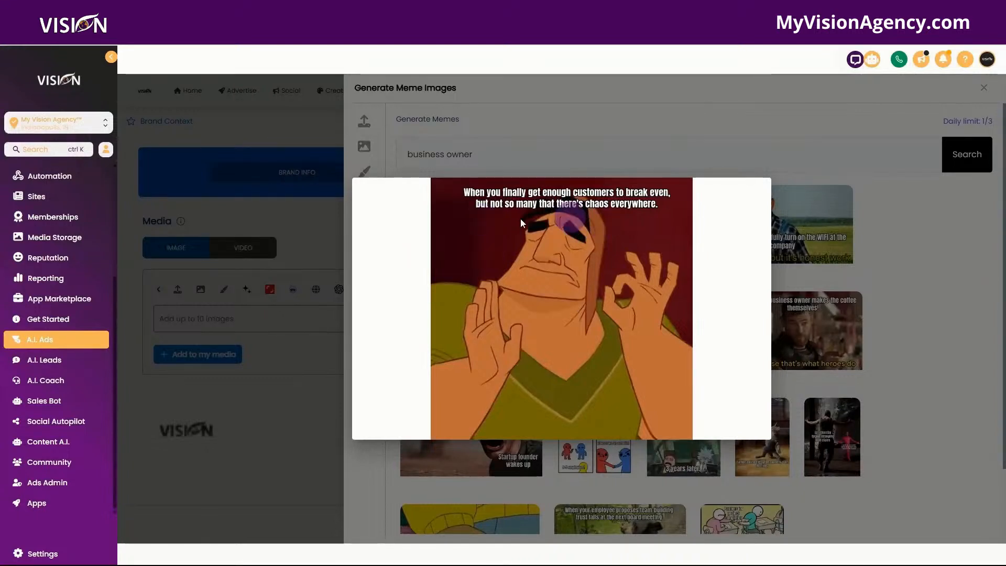
left_click(820, 244)
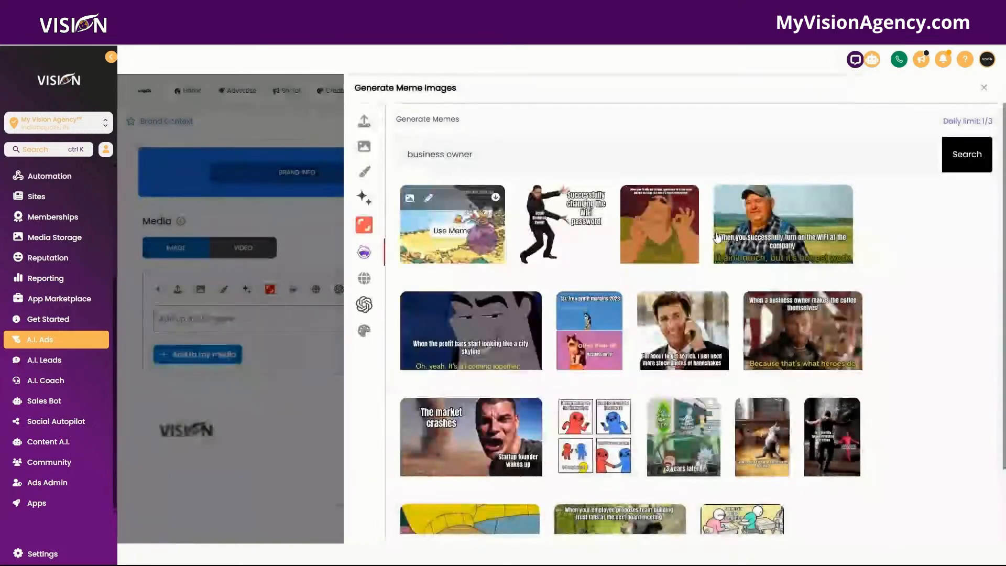
scroll(398, 254, "down", 3)
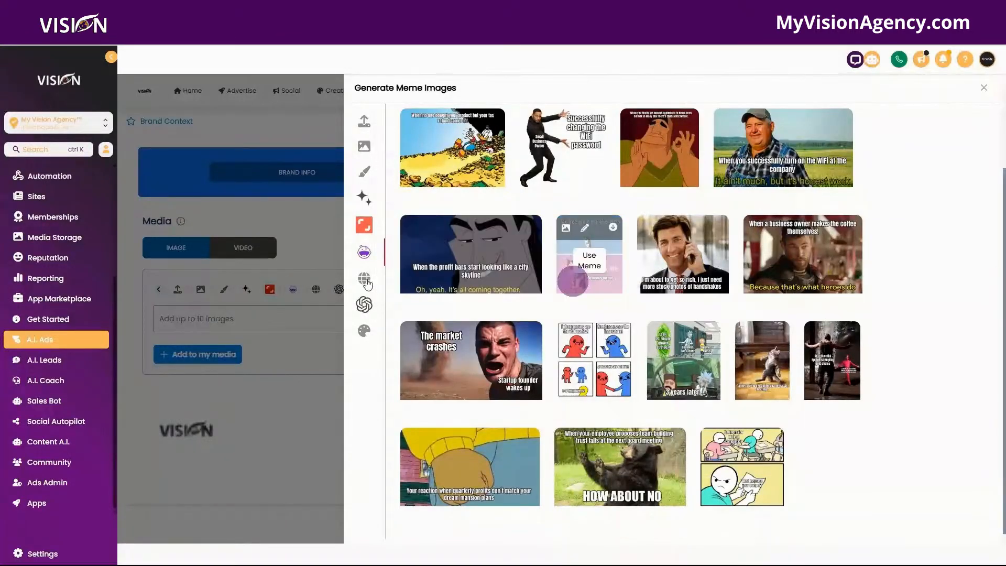
scroll(574, 285, "up", 3)
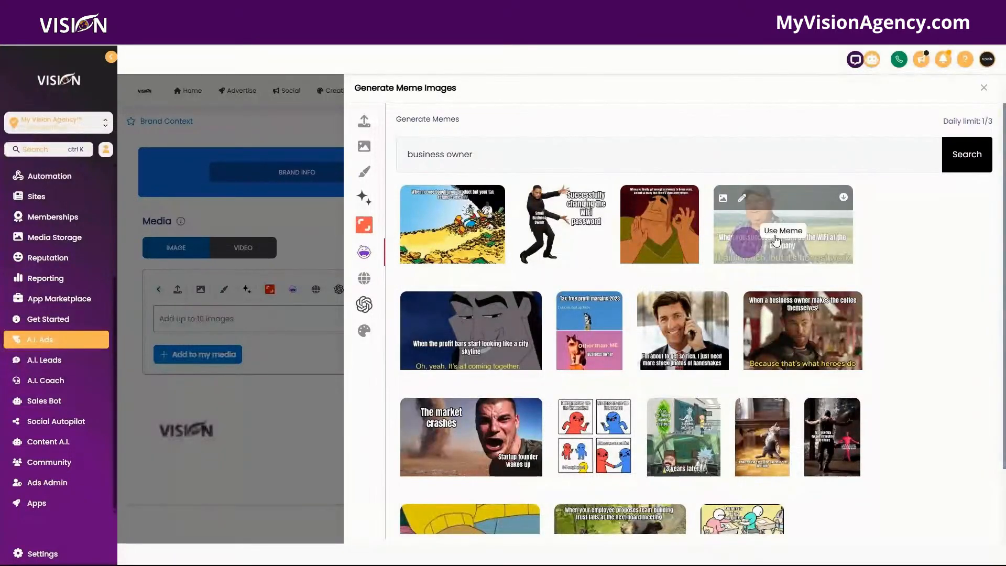
left_click(777, 233)
left_click(365, 279)
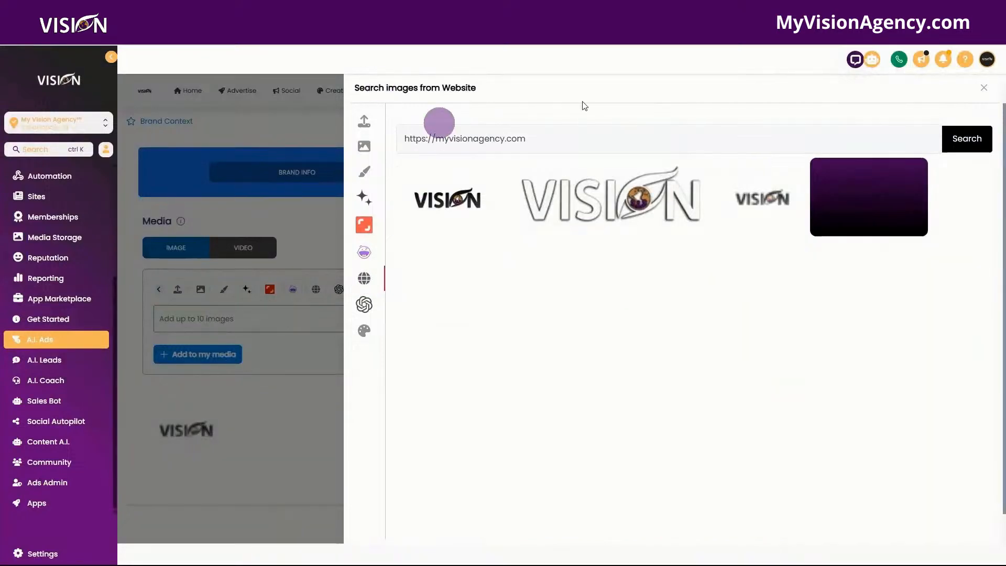
left_click(438, 140)
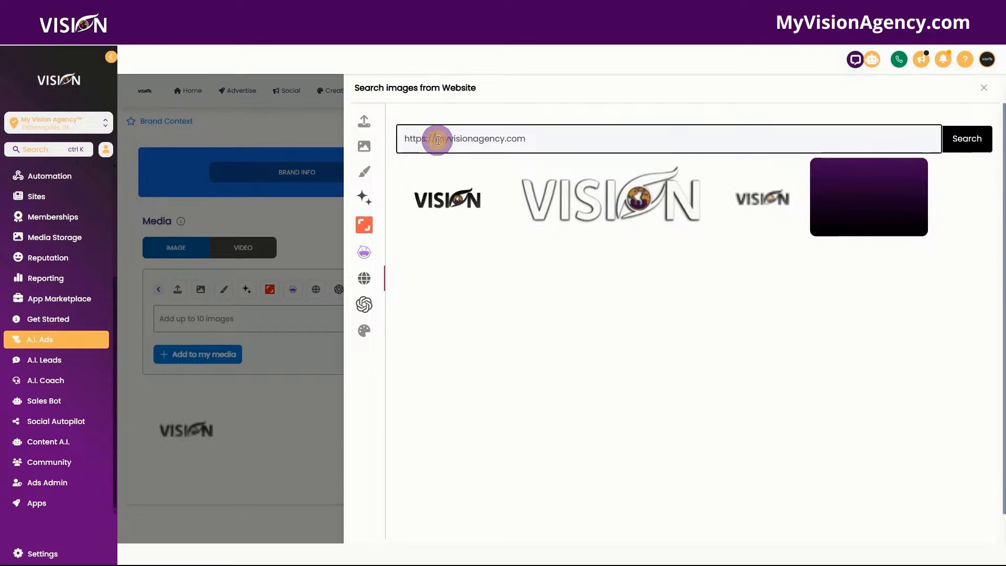
type("highlevel.")
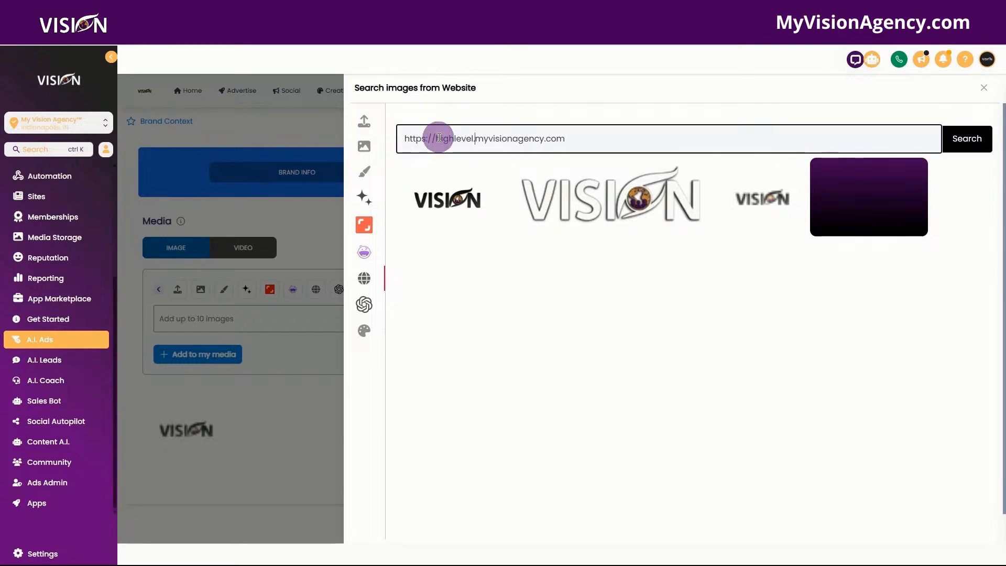
left_click(966, 139)
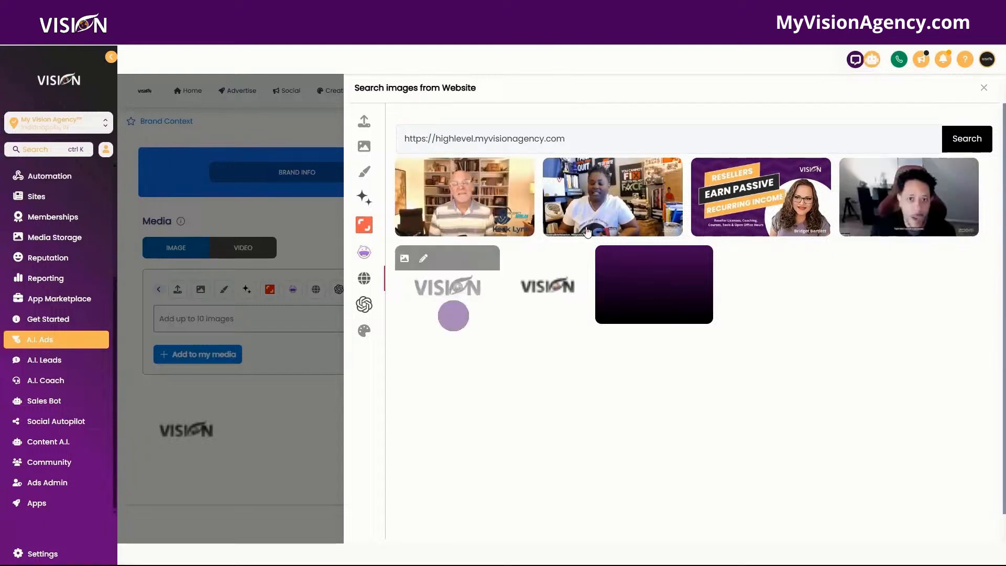
Step: Generate a square AI image: "a busy woman business owner who is trying to answer the phone and help a customer at the register at the same time"
left_click(365, 305)
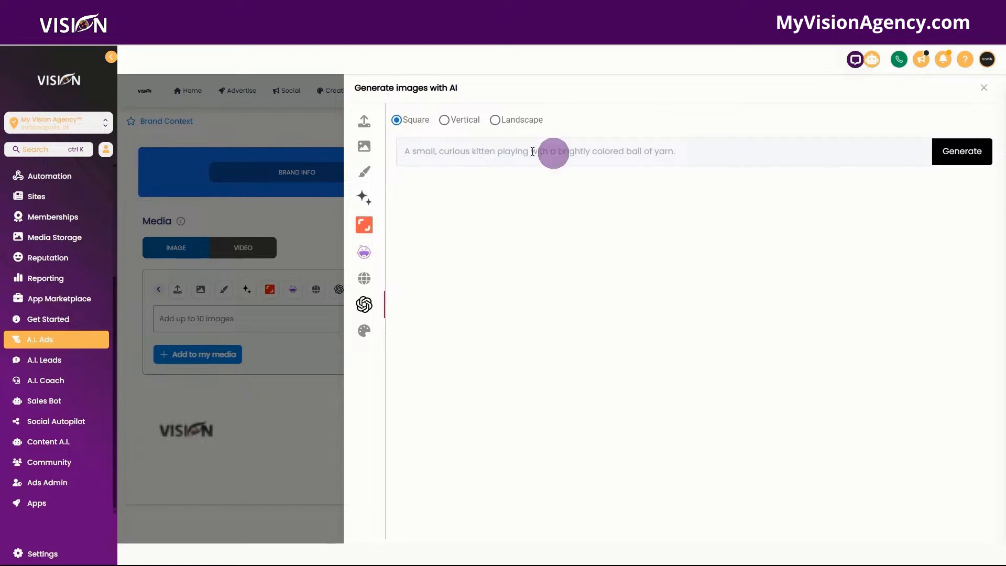
left_click(685, 149)
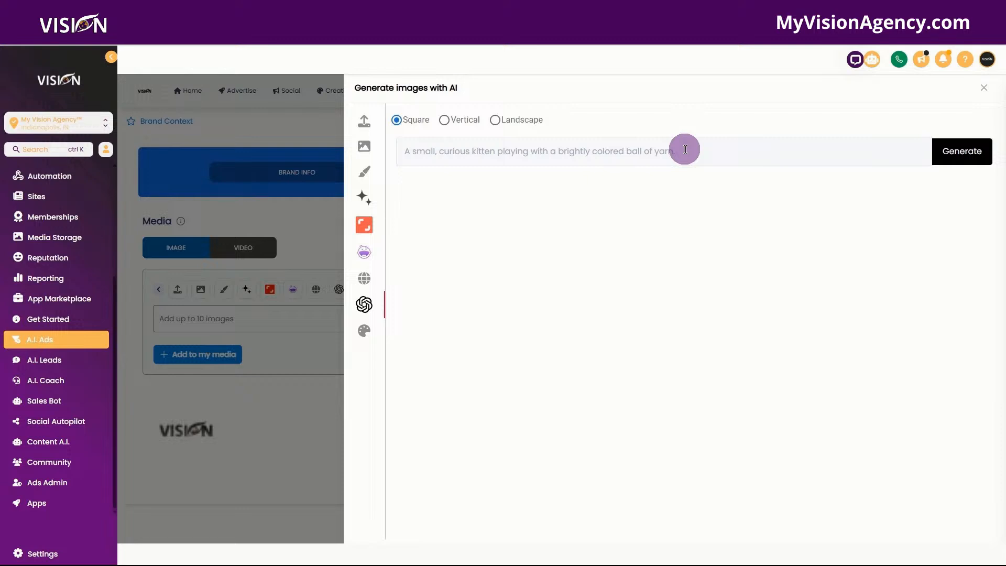
type("a busy ")
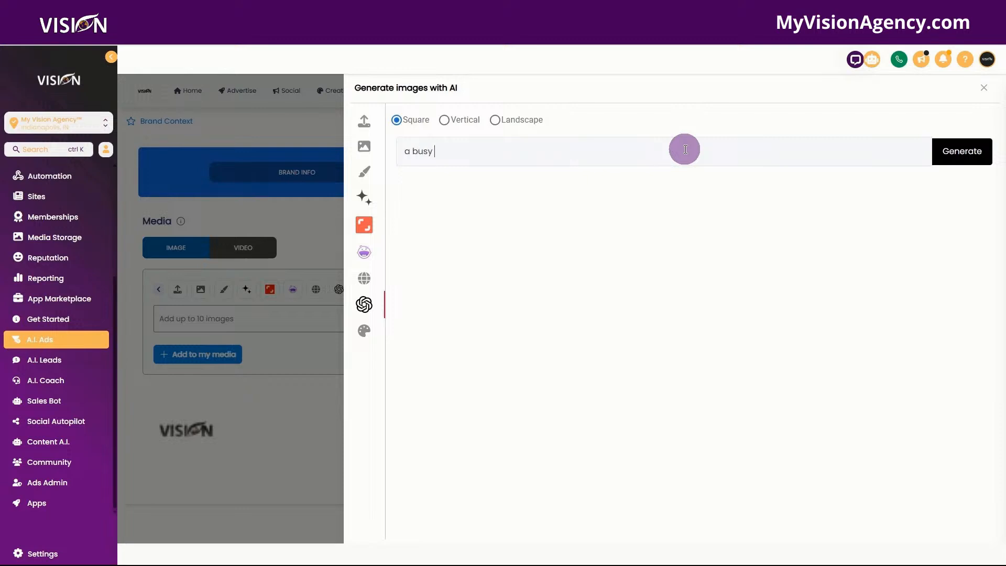
type("woman business owner")
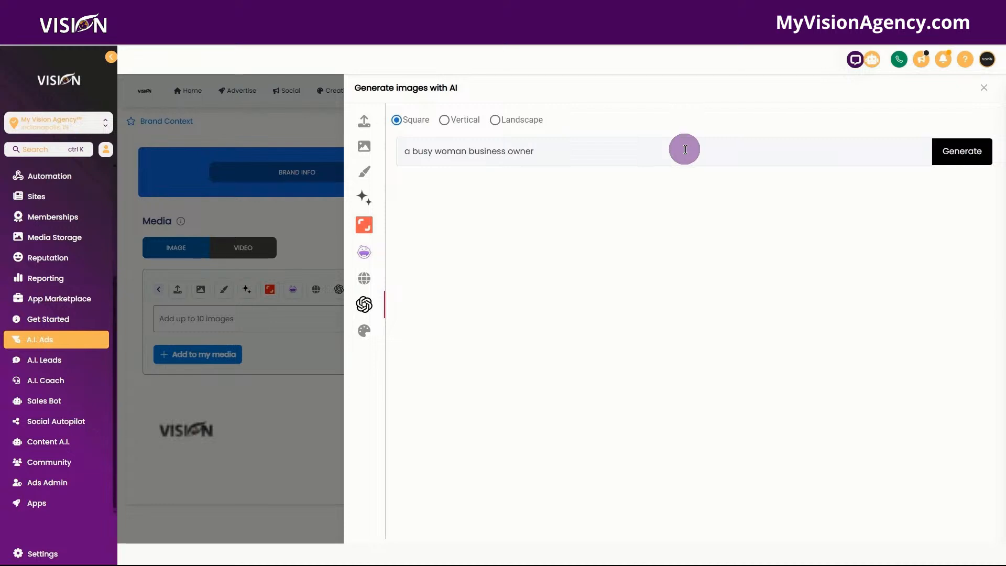
type(" who is trying to answer the phone and help a customer at the re")
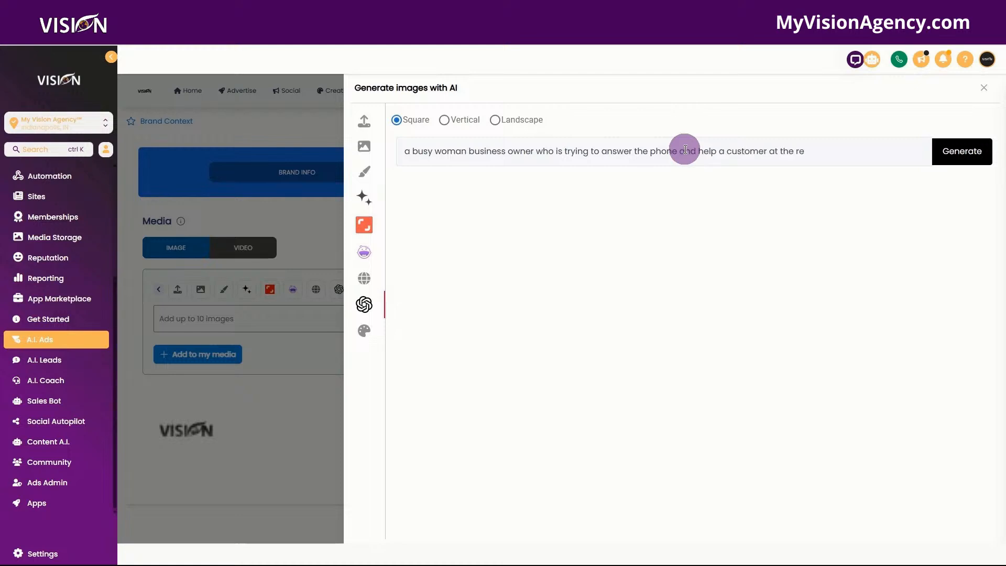
type("gister at the same time")
left_click(949, 158)
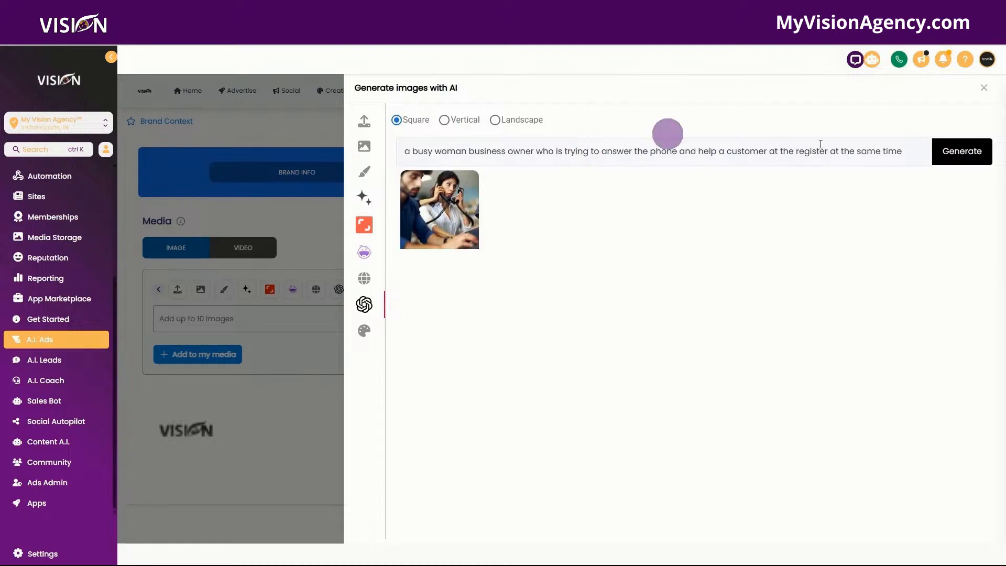
Step: Preview the AI-generated image at full size and close the preview
left_click(408, 180)
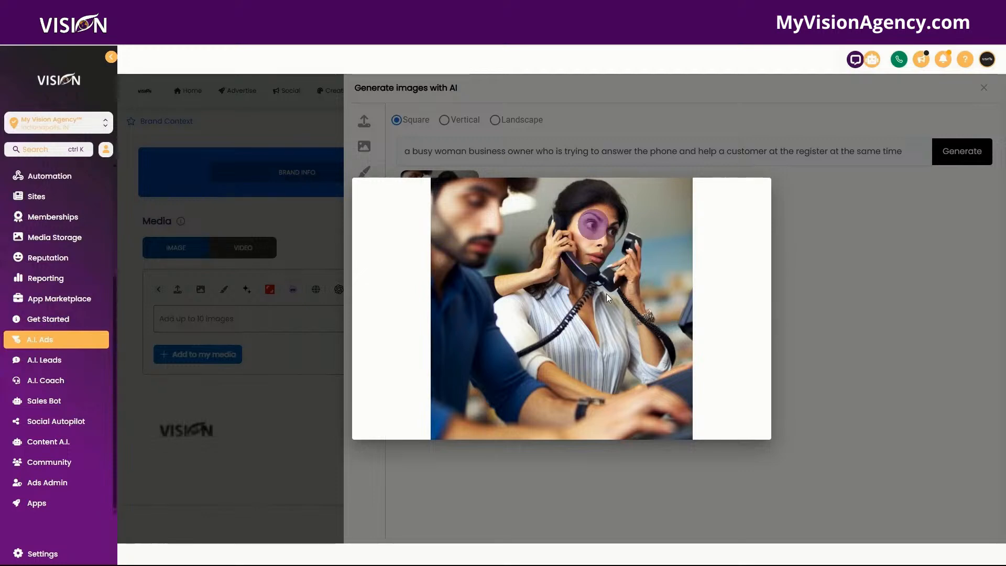
left_click(786, 153)
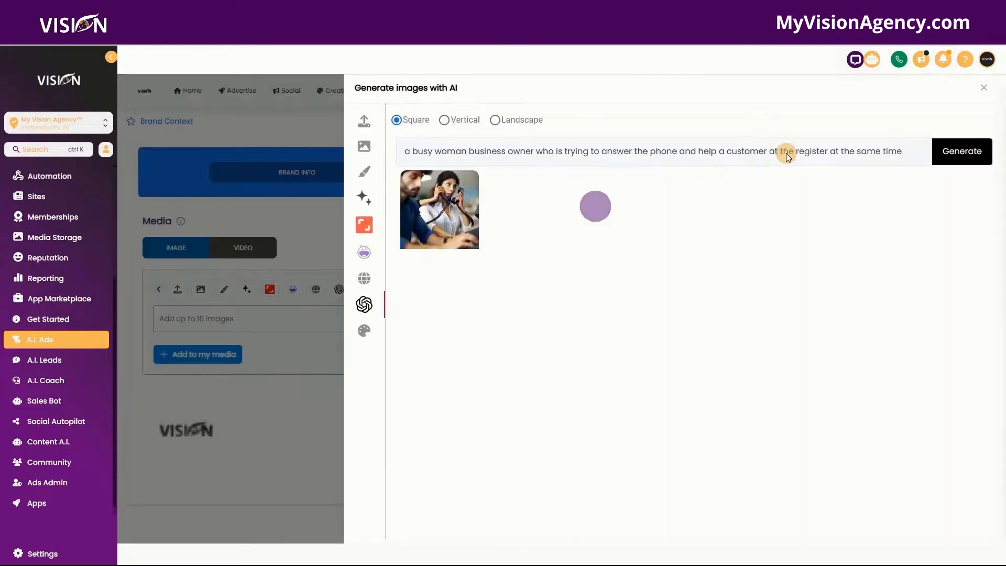
Step: Add the AI-generated image to the selected images and remove it again
mouse_move(464, 173)
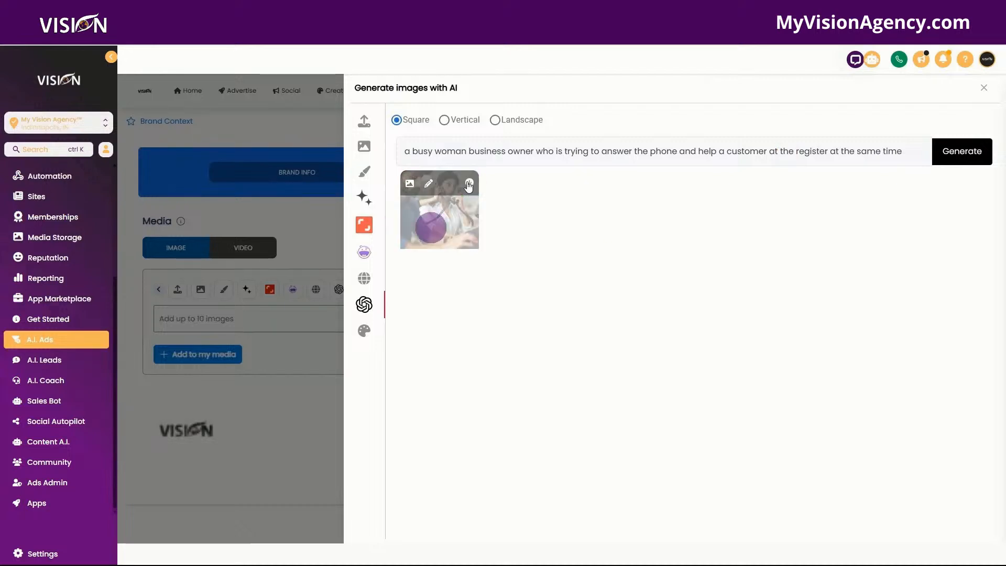
left_click(469, 186)
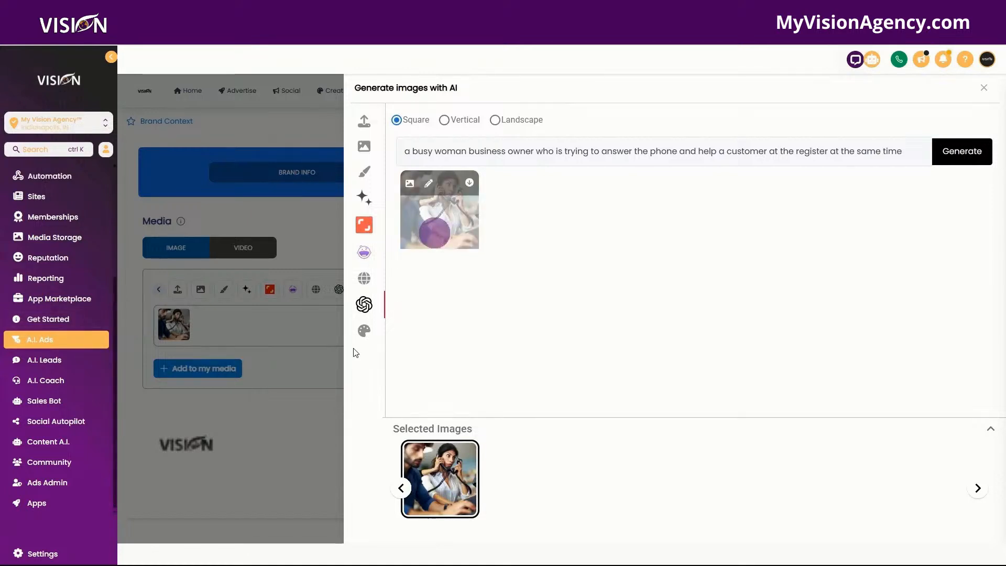
left_click(469, 452)
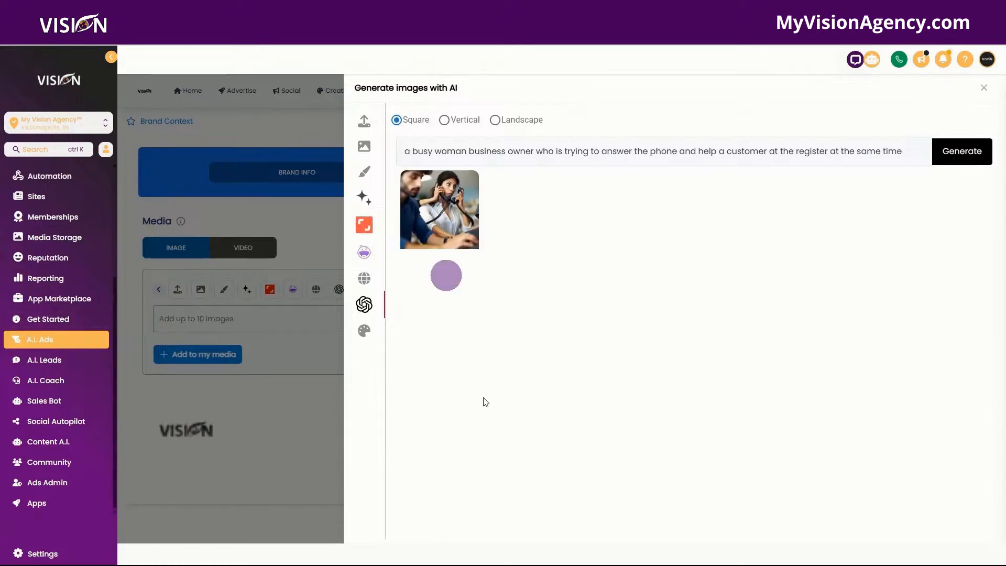
Step: Open the AI-generated image in the image editor, look through its elements, text, shapes and stickers, and close the editor without saving
mouse_move(452, 193)
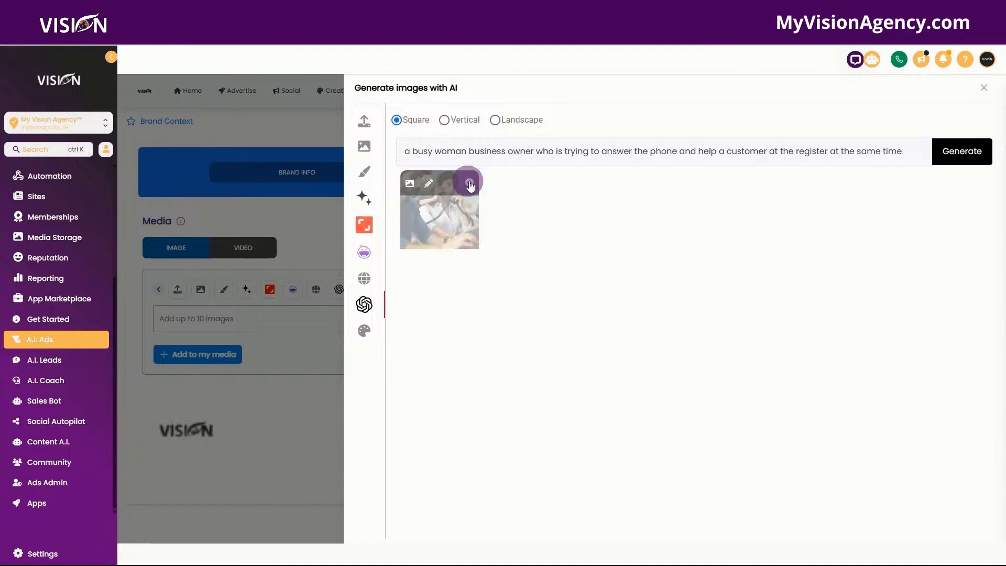
left_click(470, 184)
left_click(411, 184)
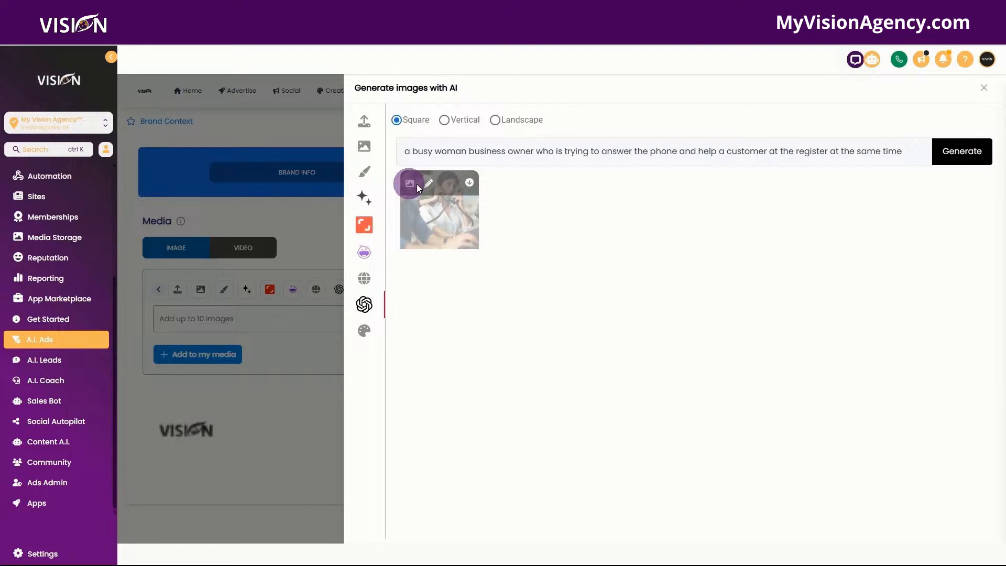
left_click(428, 184)
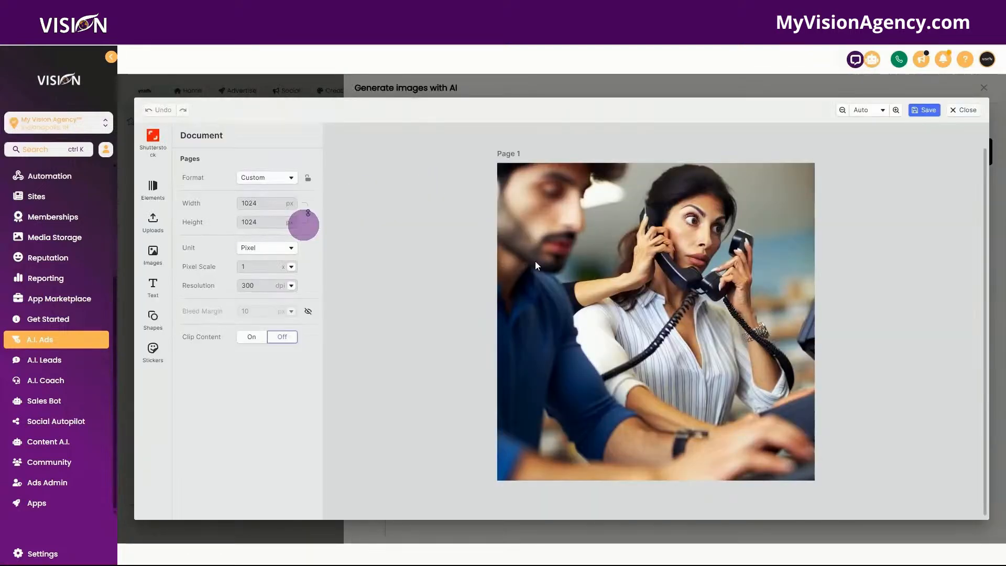
left_click(155, 185)
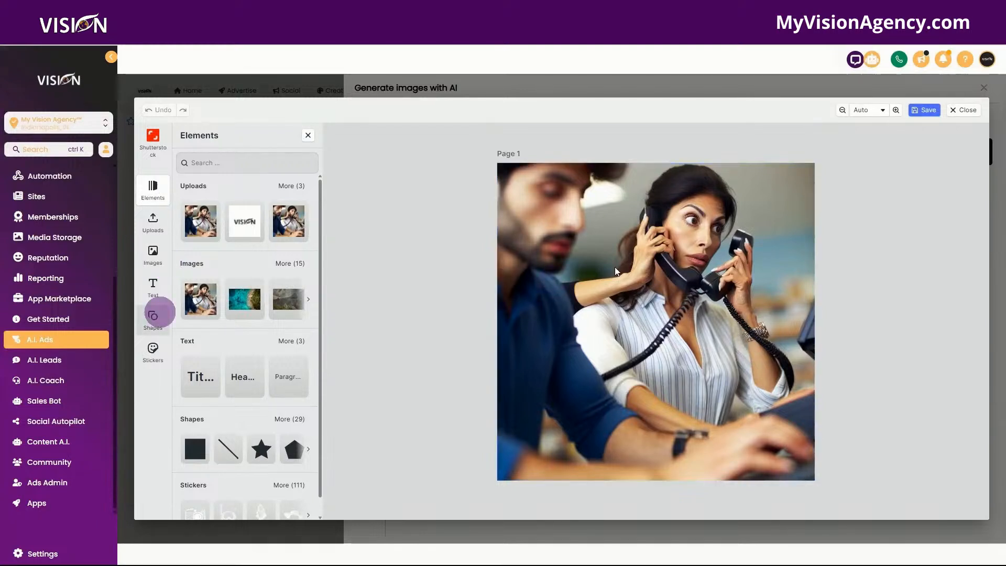
left_click(152, 284)
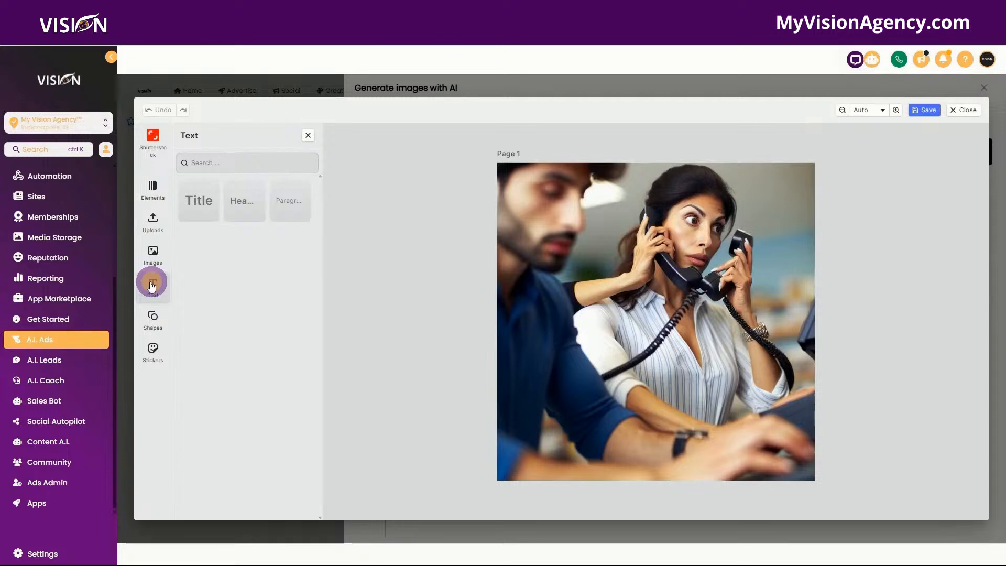
left_click(152, 319)
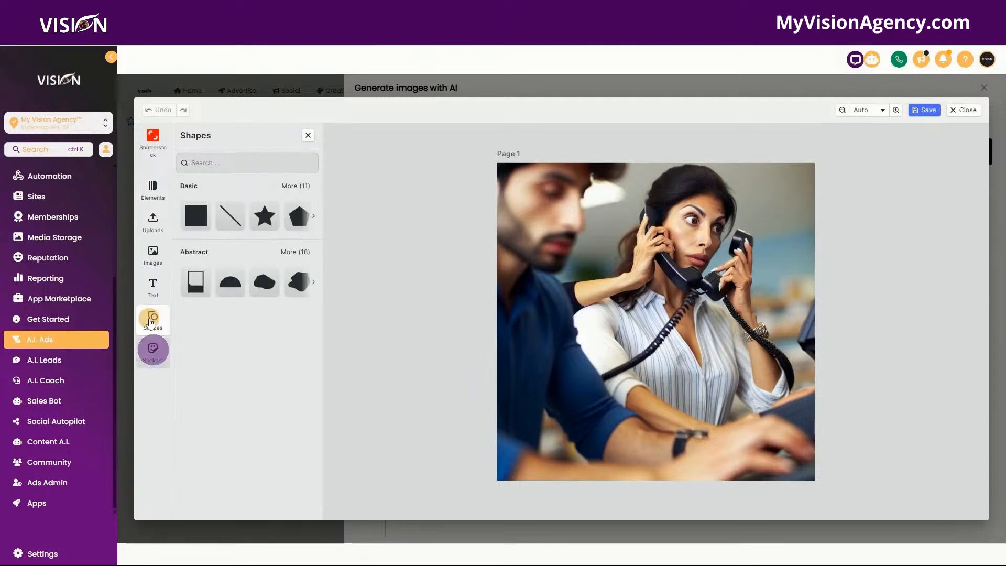
left_click(153, 350)
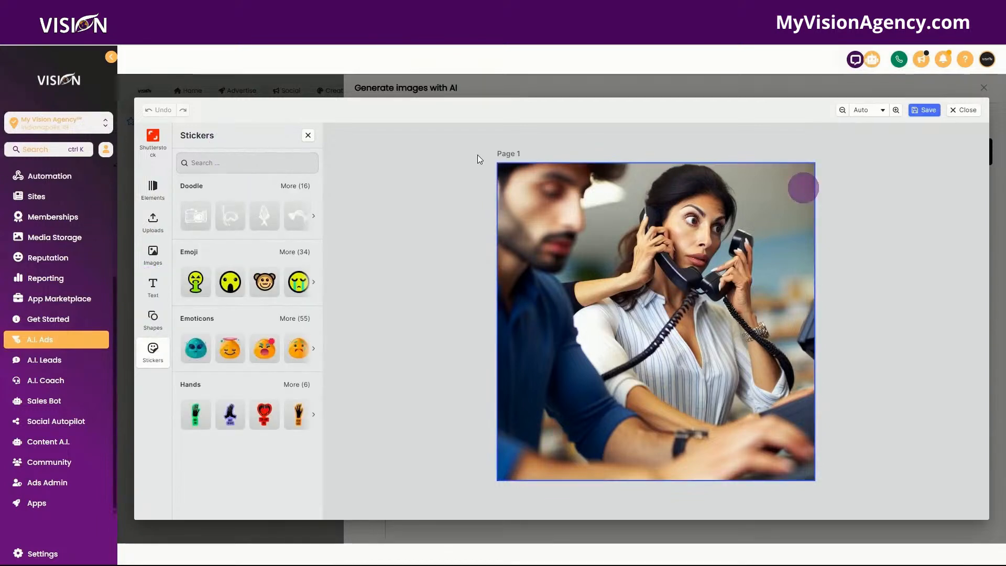
left_click(966, 111)
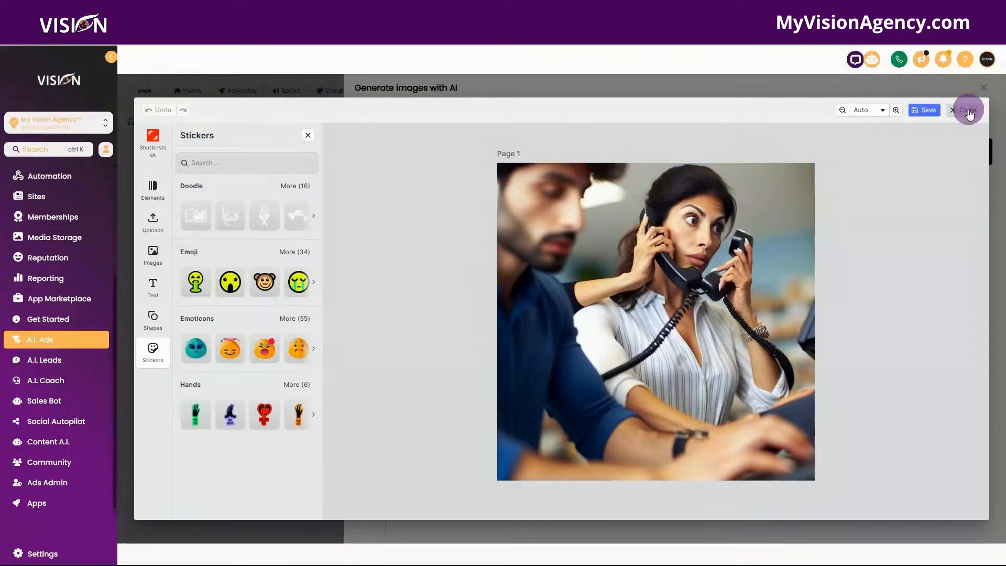
Step: Close the image editor without saving, leave the creative asset picker, and view the uploaded images in My Media
left_click(969, 111)
left_click(541, 346)
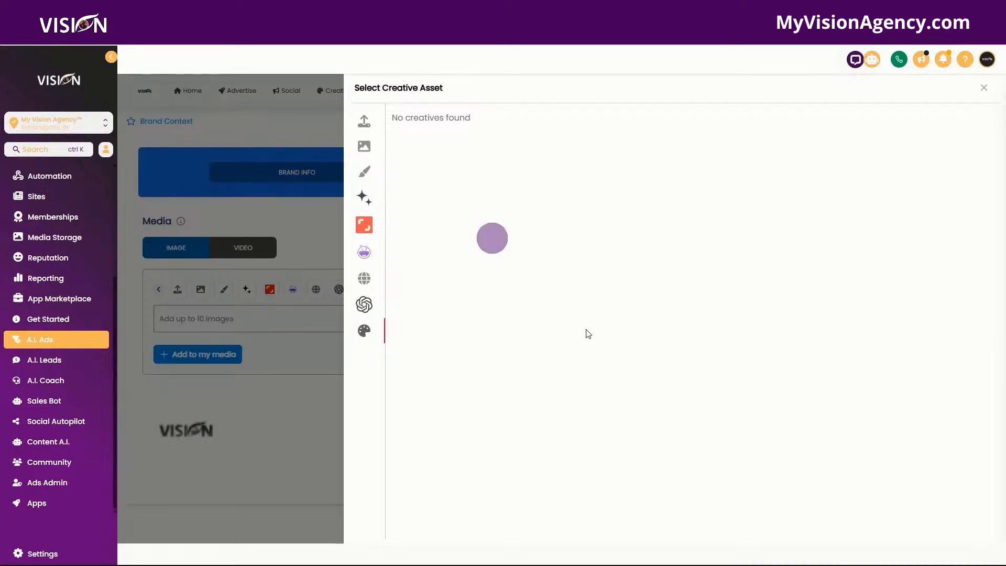
left_click(292, 110)
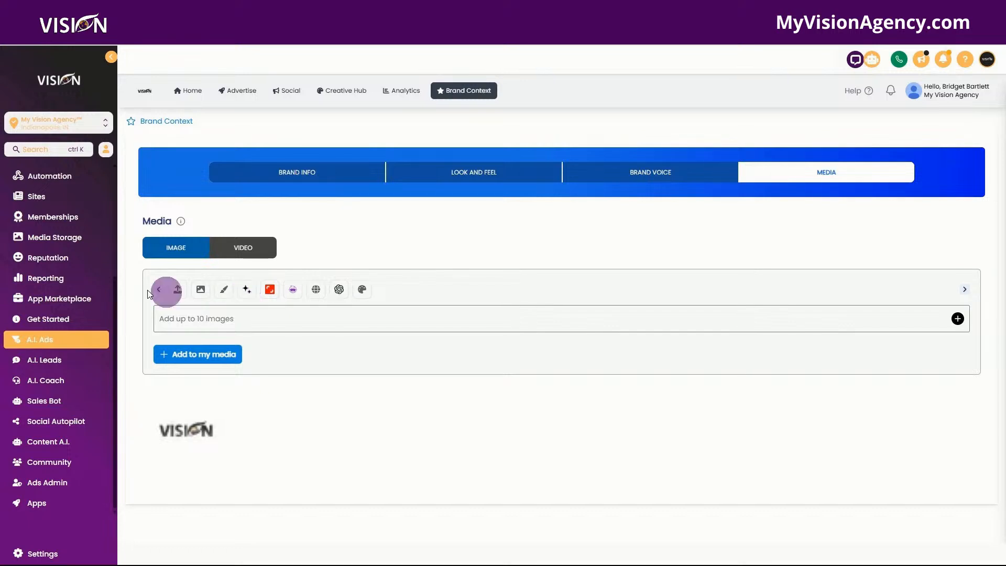
left_click(176, 290)
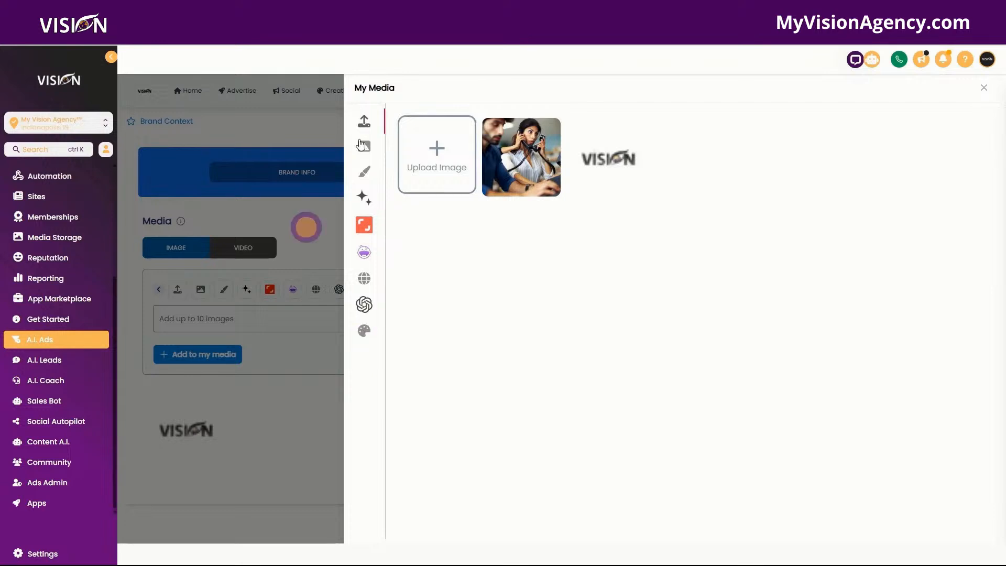
left_click(289, 317)
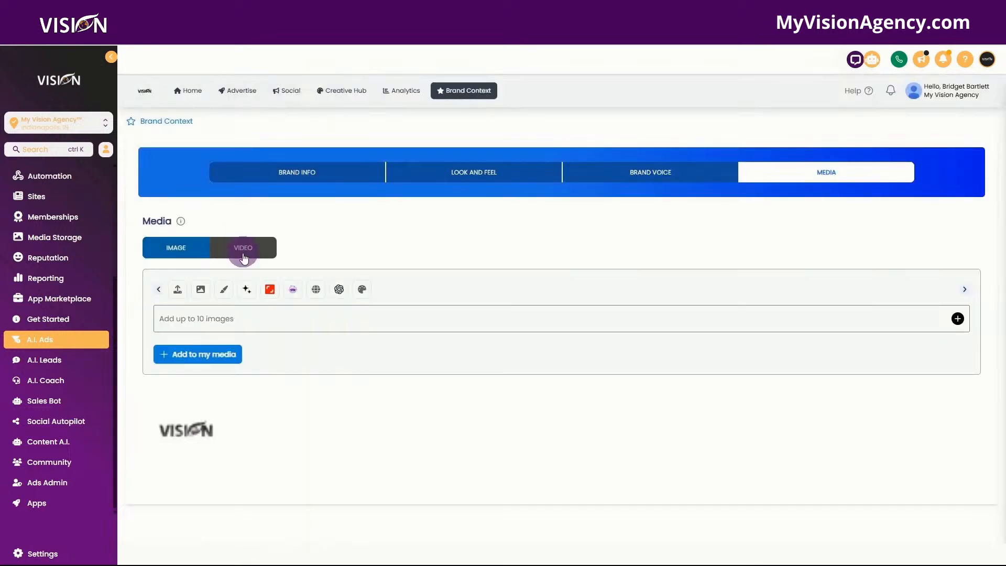
Step: Switch the brand media to video and view the My Media and Suggested Media video sources
left_click(243, 256)
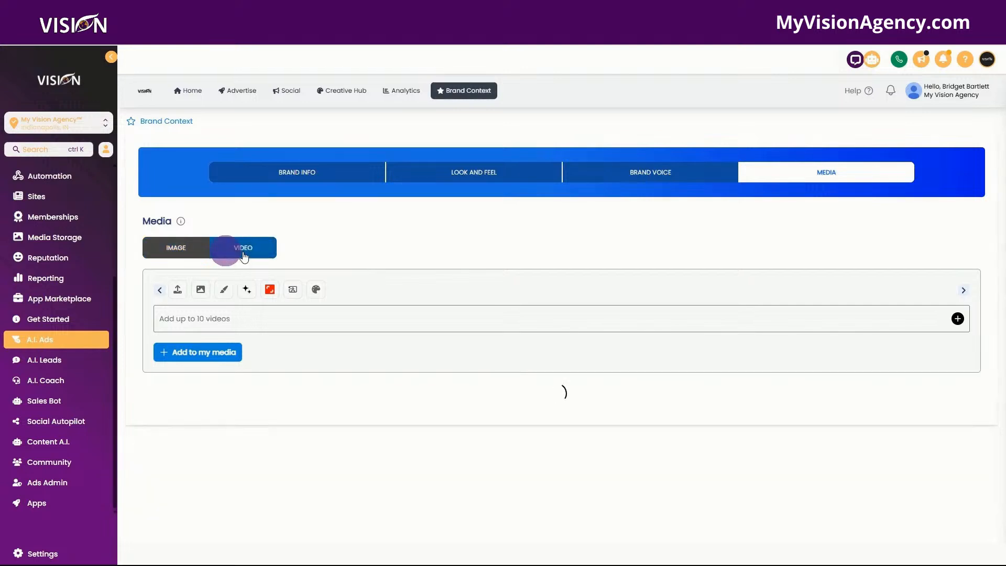
left_click(178, 289)
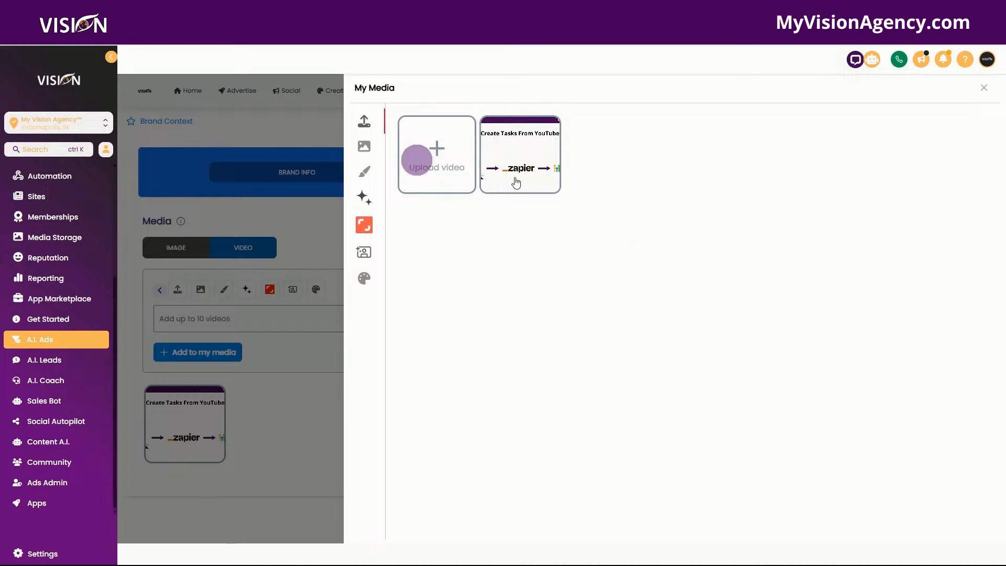
left_click(370, 147)
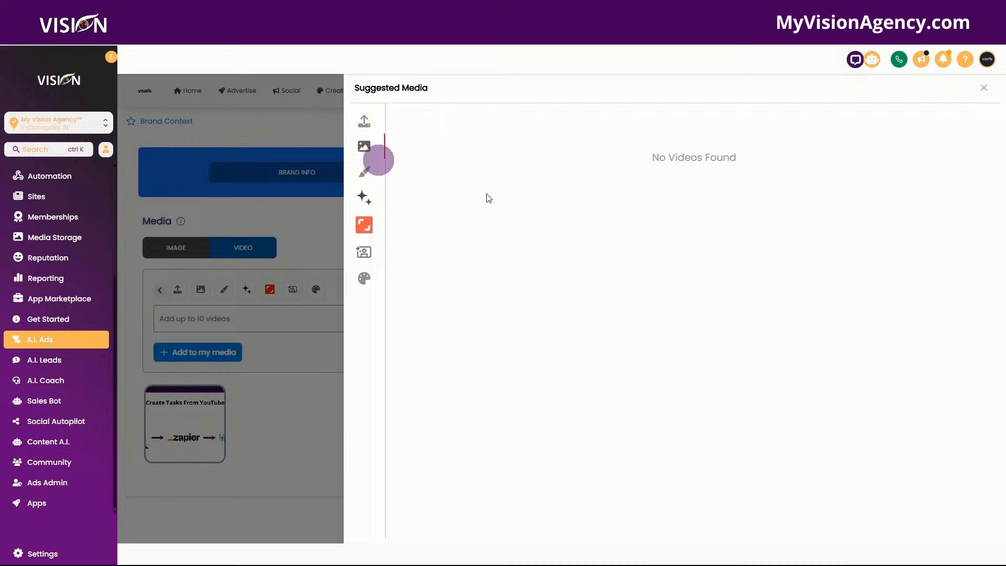
Step: Open a blank Design Studio video, look through its Shutterstock, elements, videos, audio and images libraries, and close it without saving
left_click(364, 172)
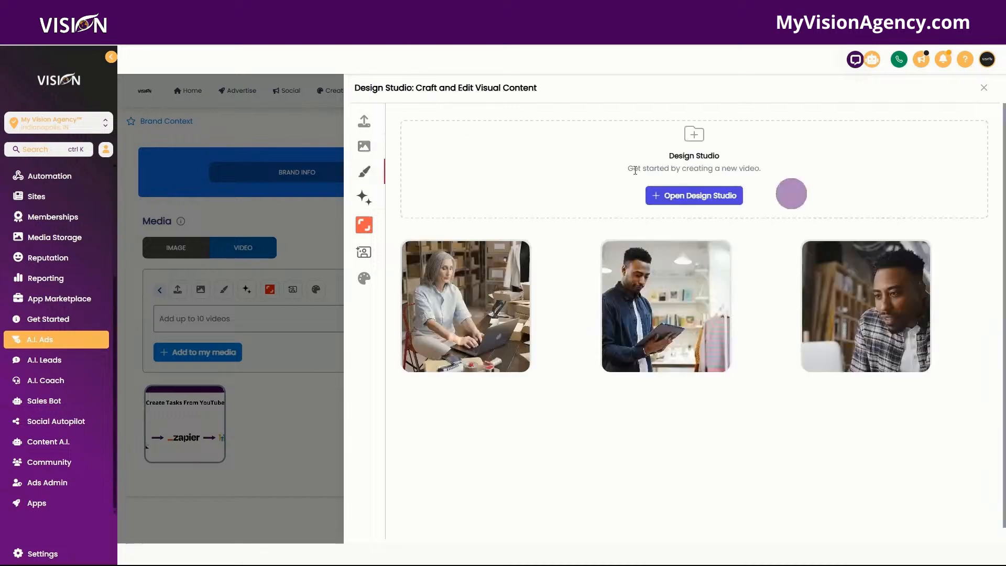
left_click(682, 196)
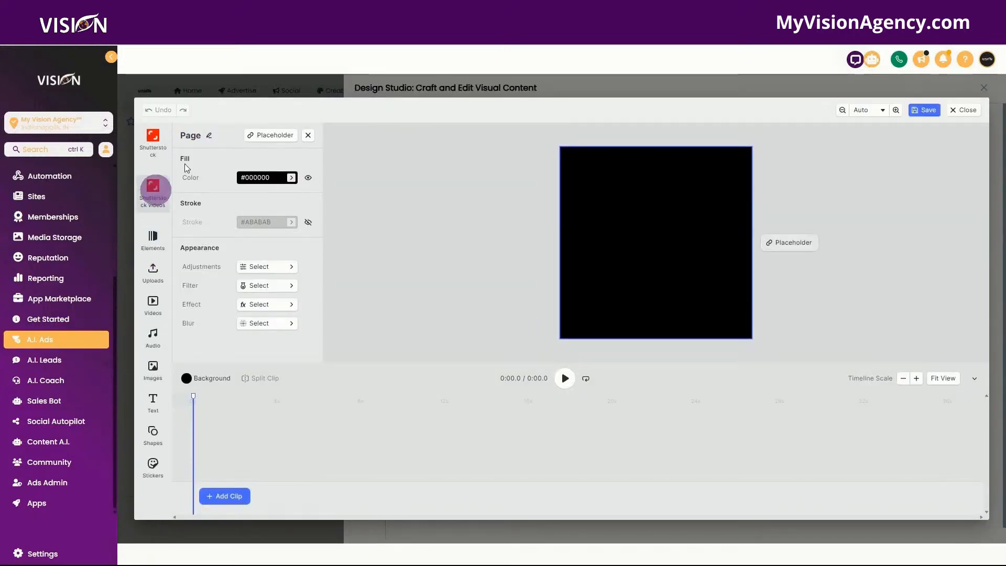
left_click(156, 193)
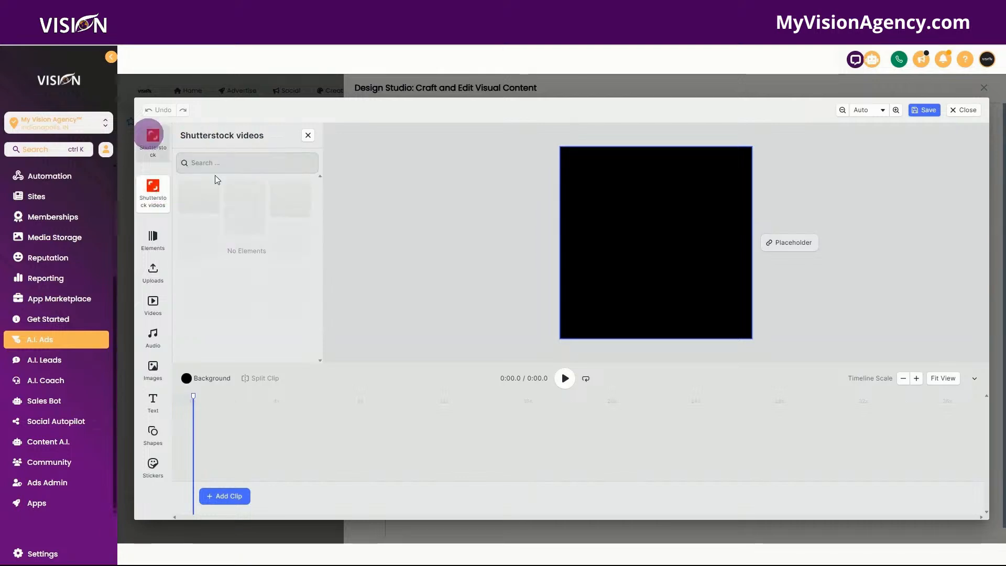
left_click(152, 139)
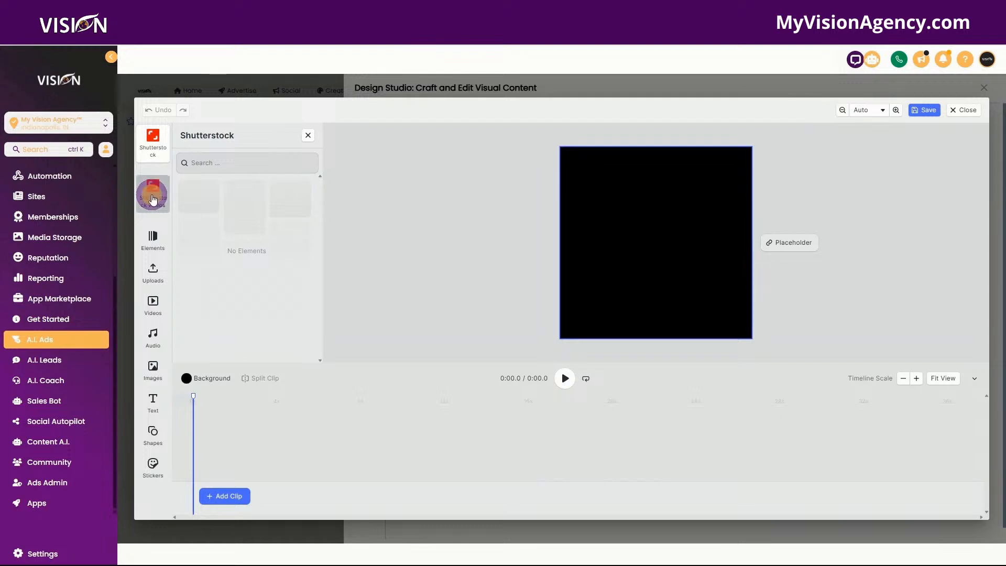
left_click(152, 193)
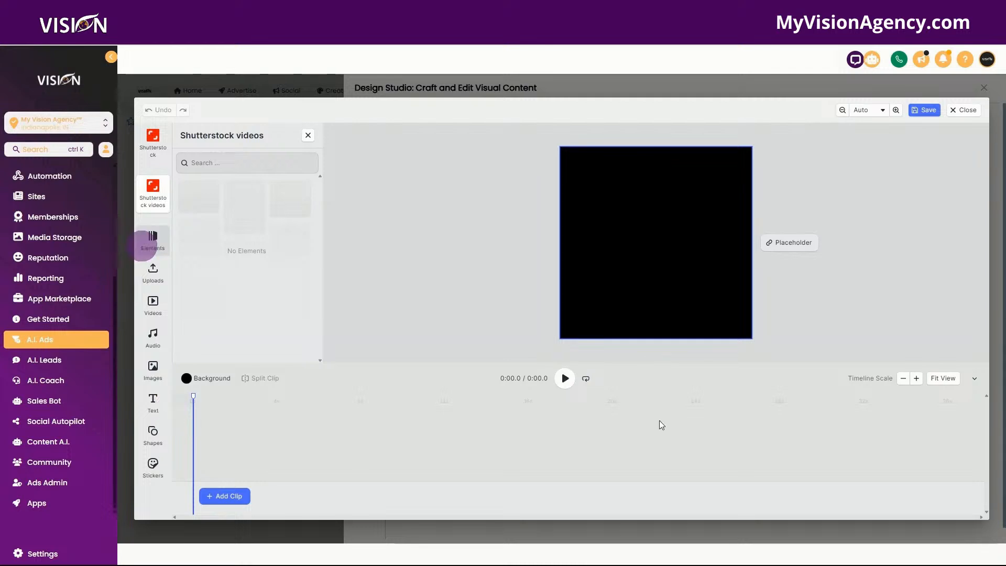
left_click(151, 242)
left_click(152, 302)
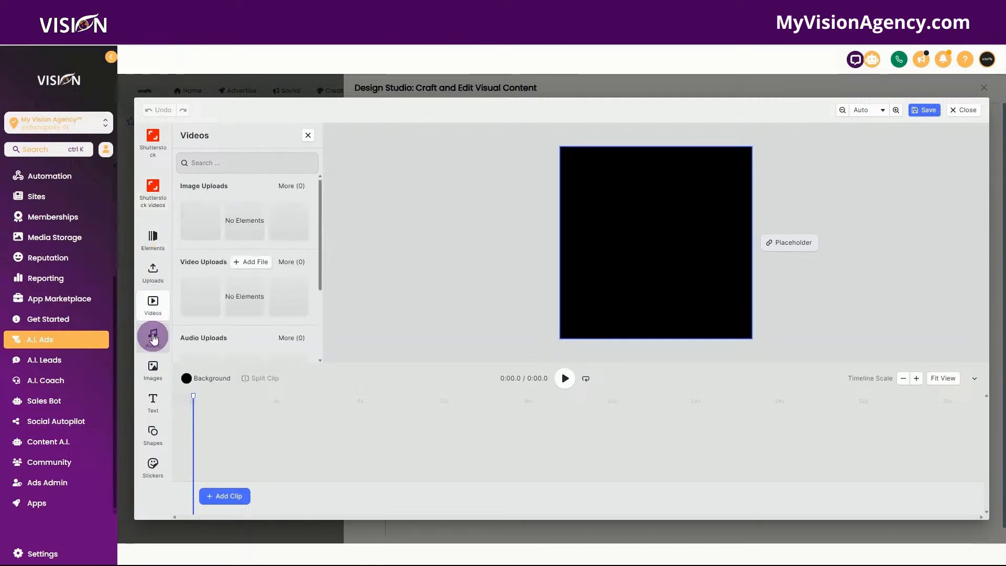
left_click(152, 338)
left_click(153, 367)
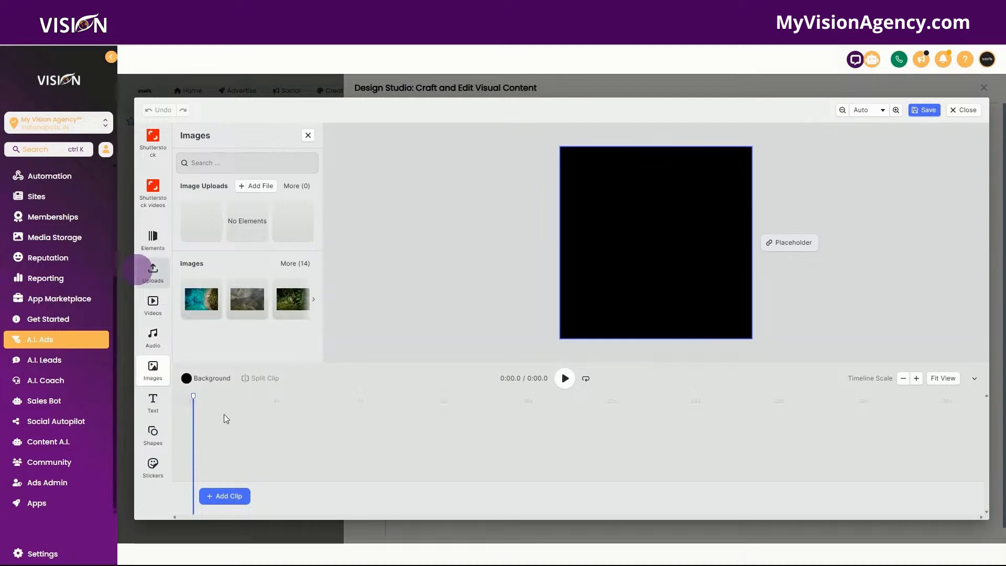
left_click(967, 110)
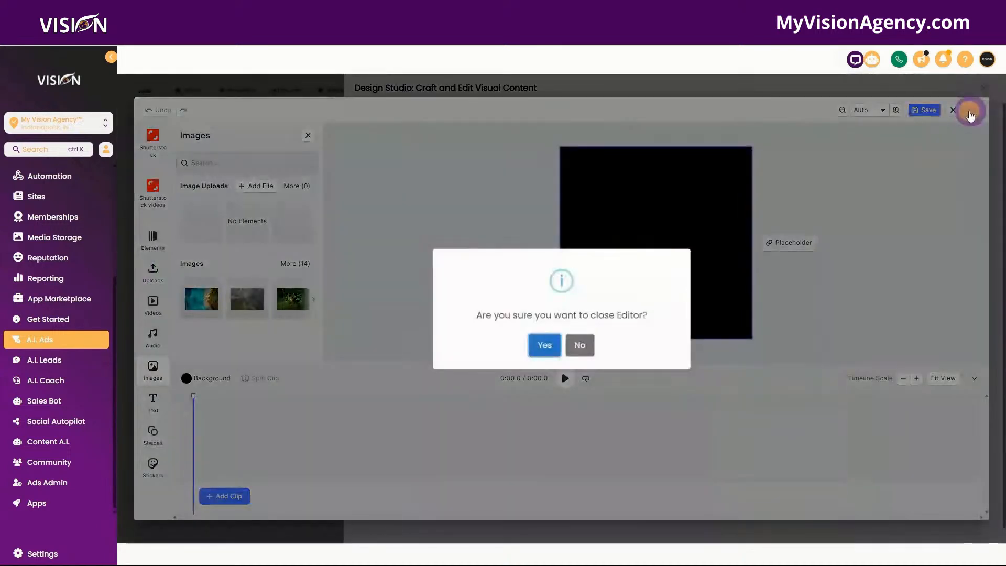
left_click(542, 344)
Step: Browse the AI-generated videos by 9:16, 16:9 and 1:1 format and return to showing all formats
left_click(365, 197)
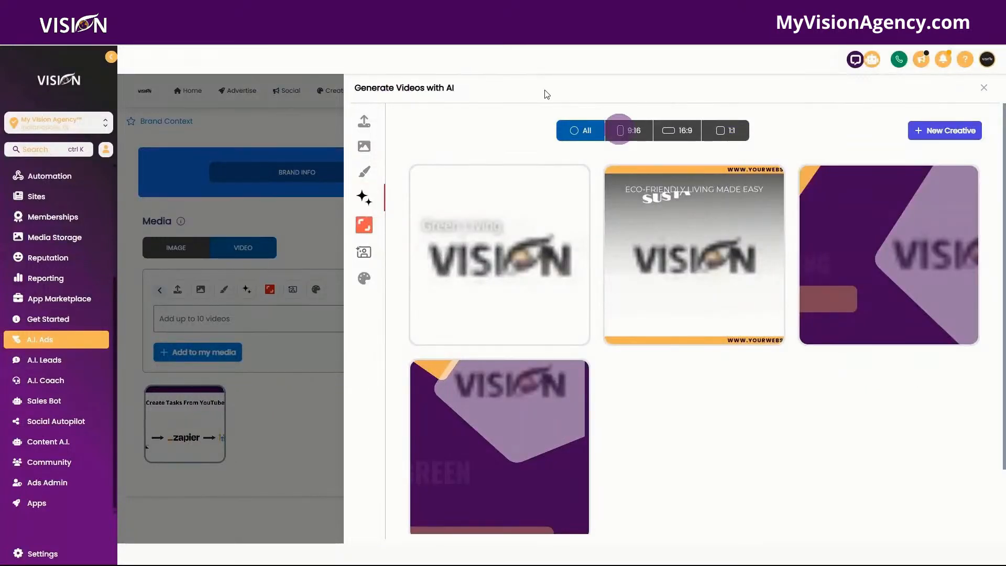
left_click(623, 131)
left_click(677, 132)
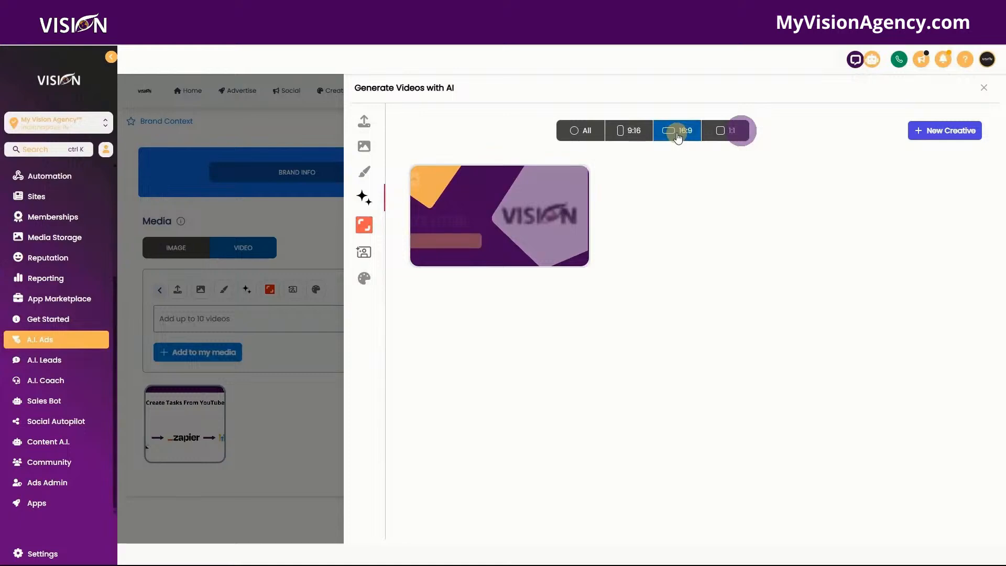
left_click(739, 131)
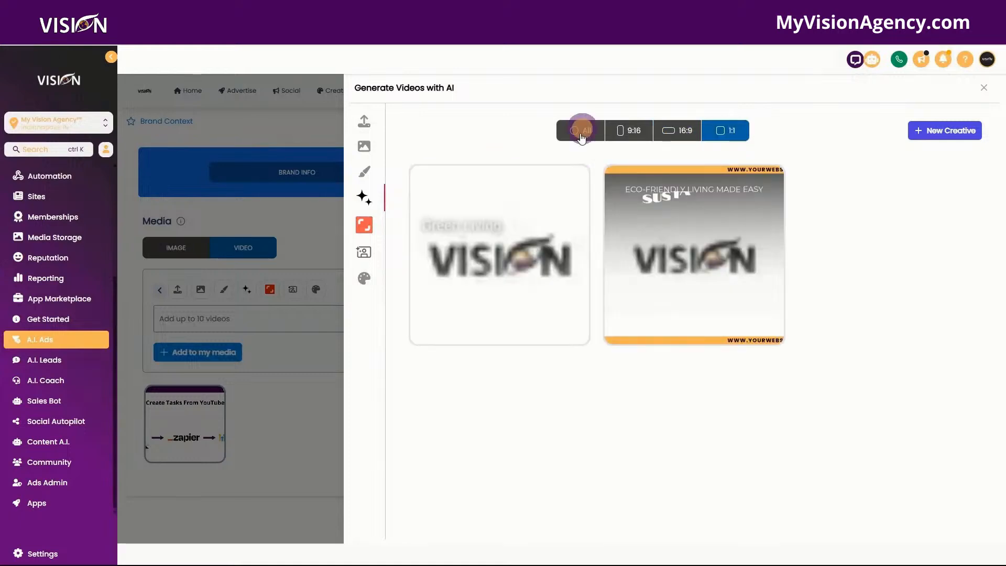
left_click(582, 134)
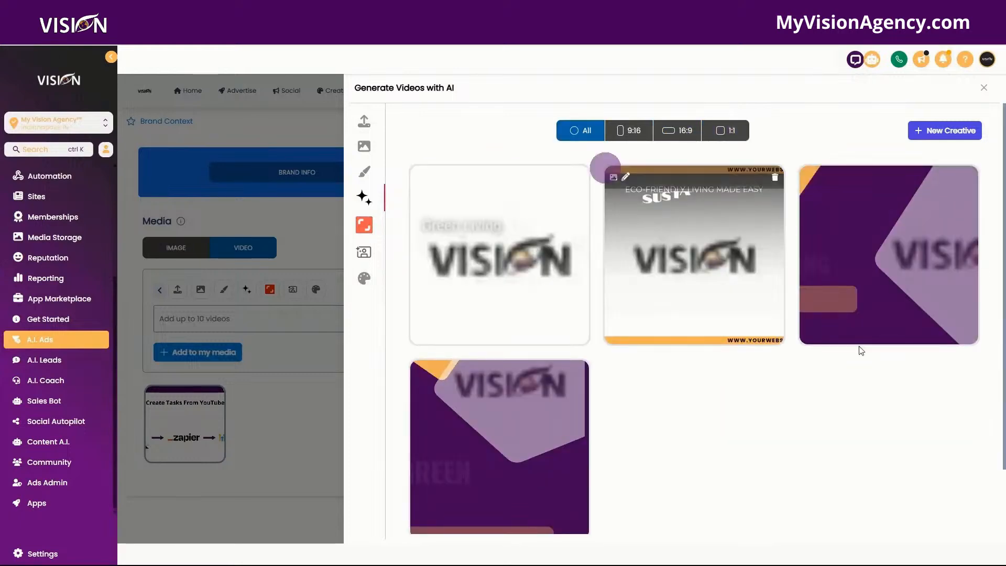
Step: Preview the "Eco-friendly living made easy" AI-generated video, pause it and close the preview
left_click(646, 285)
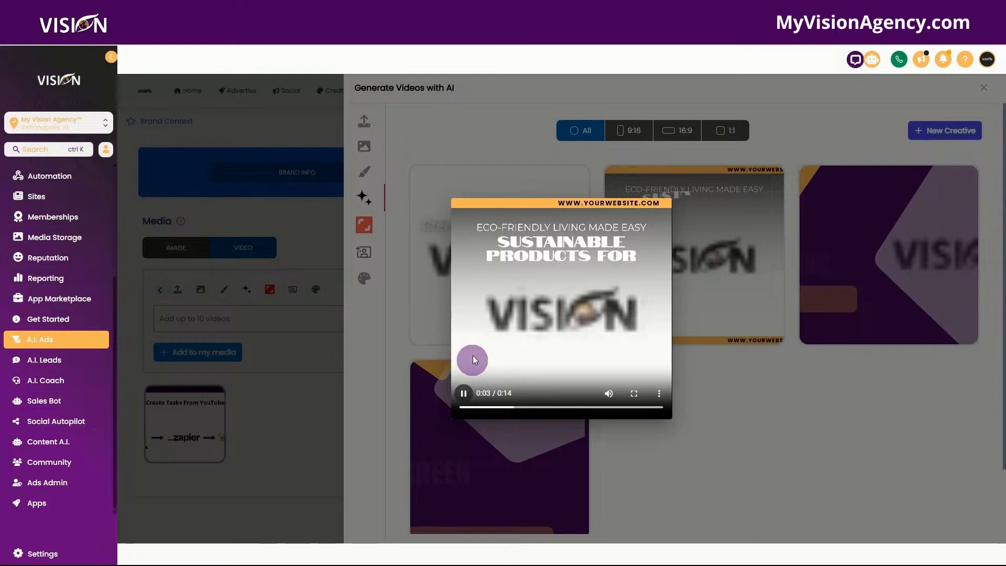
left_click(464, 393)
left_click(769, 402)
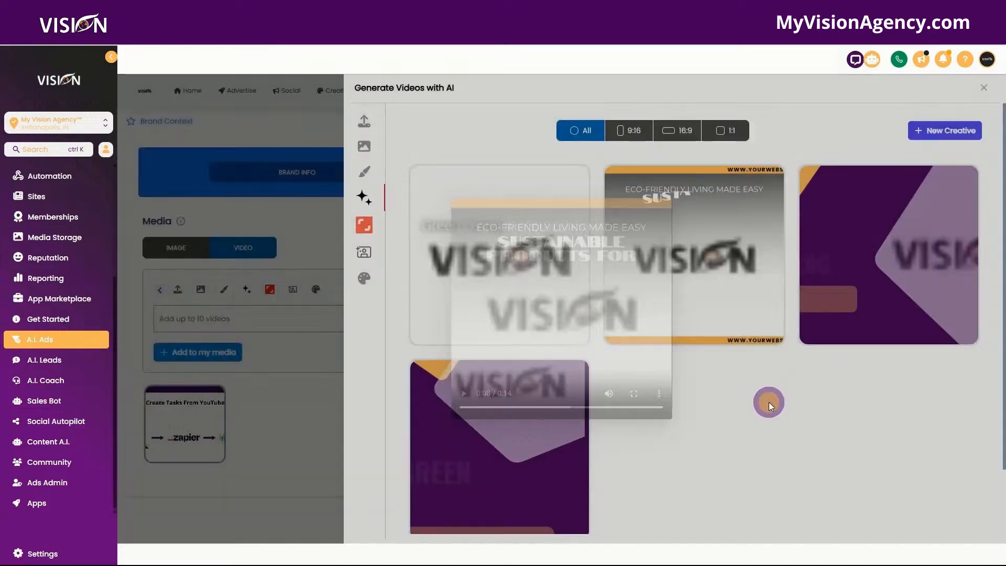
Step: Search the Shutterstock videos for "business owner" and preview the clip of the man in an apron behind the CLOSED sign
left_click(364, 227)
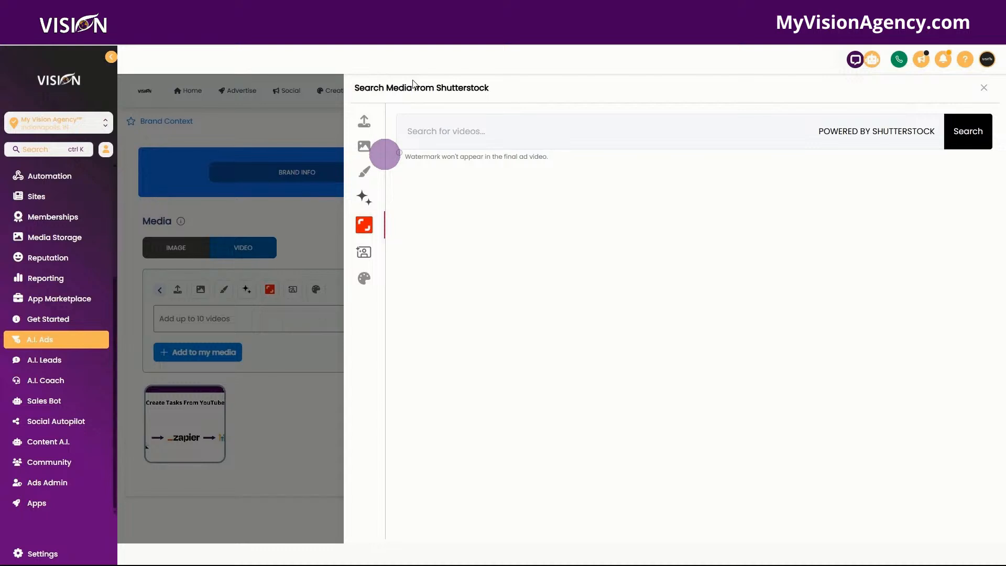
left_click(478, 135)
type("bus")
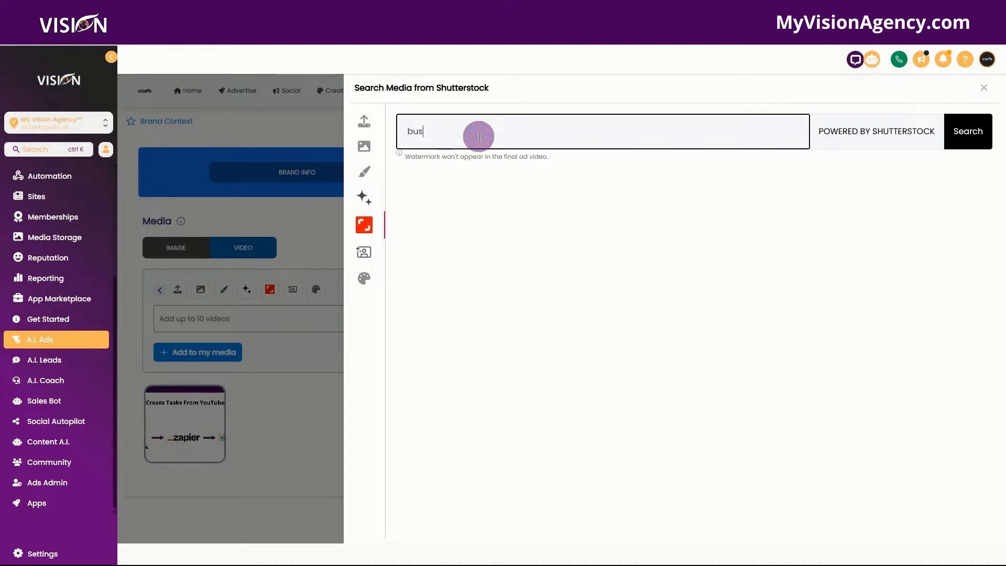
type("iness owner")
key("Return")
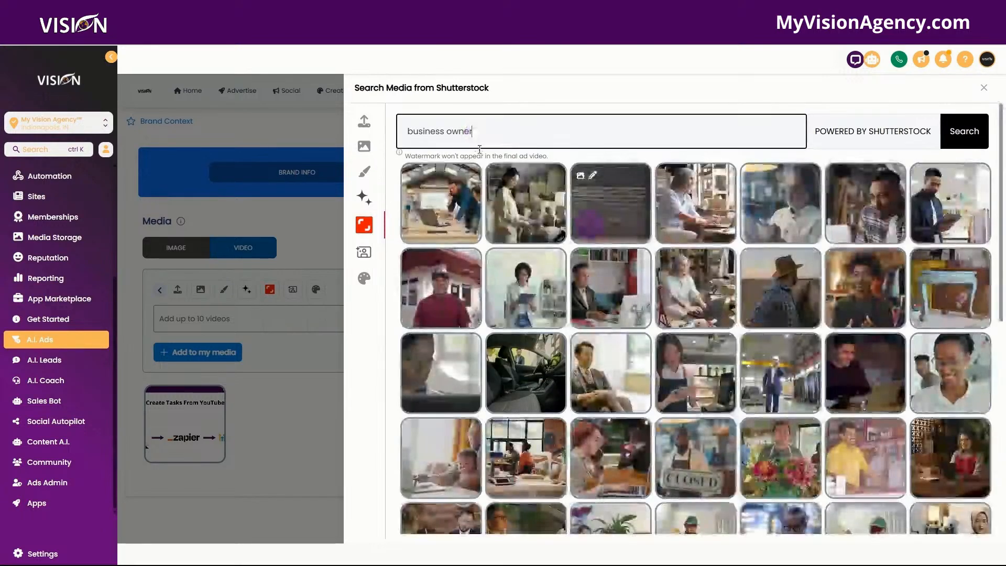
scroll(837, 320, "down", 4)
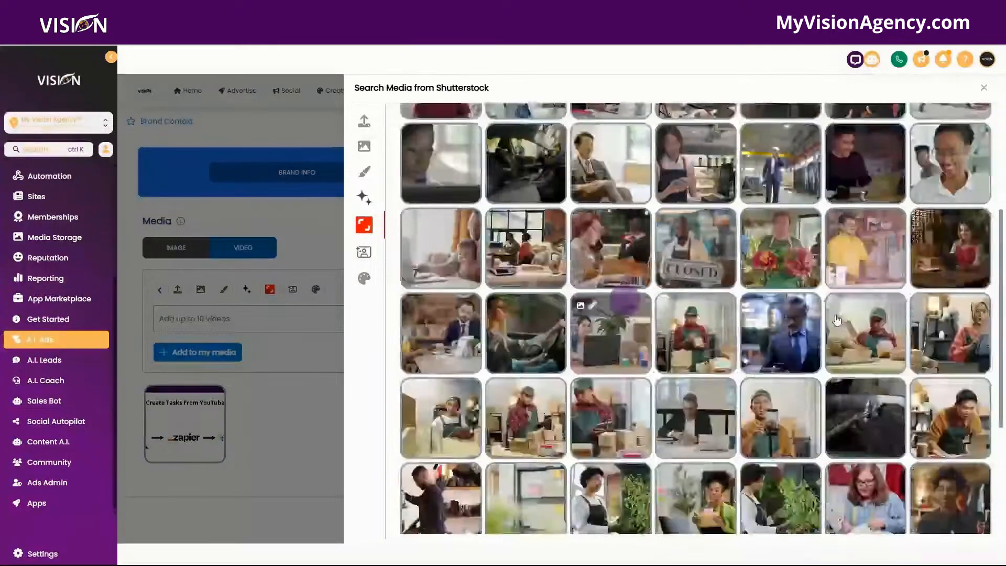
left_click(680, 255)
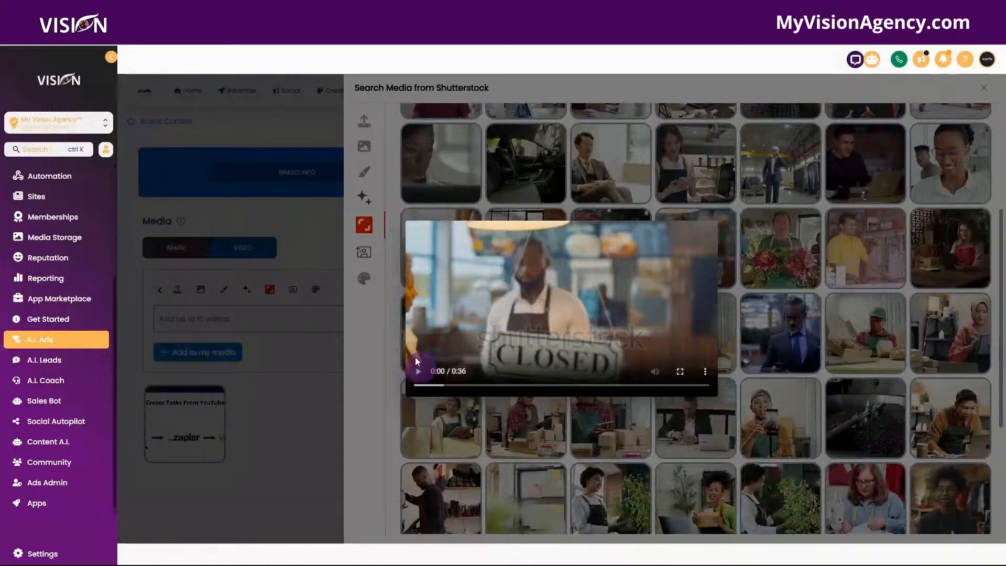
left_click(418, 373)
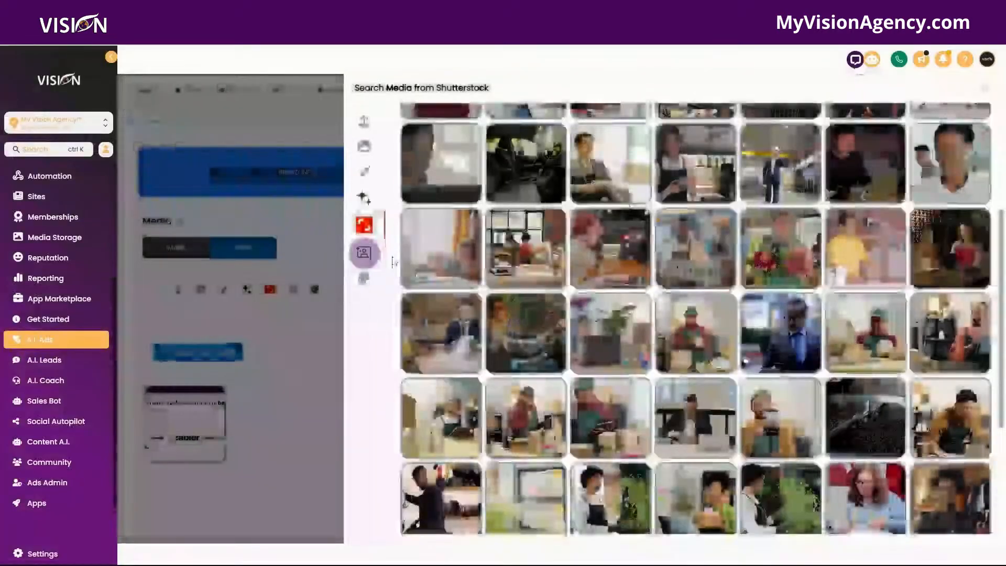
Step: View the AI avatar videos and their daily limit, and start a new avatar video
left_click(364, 252)
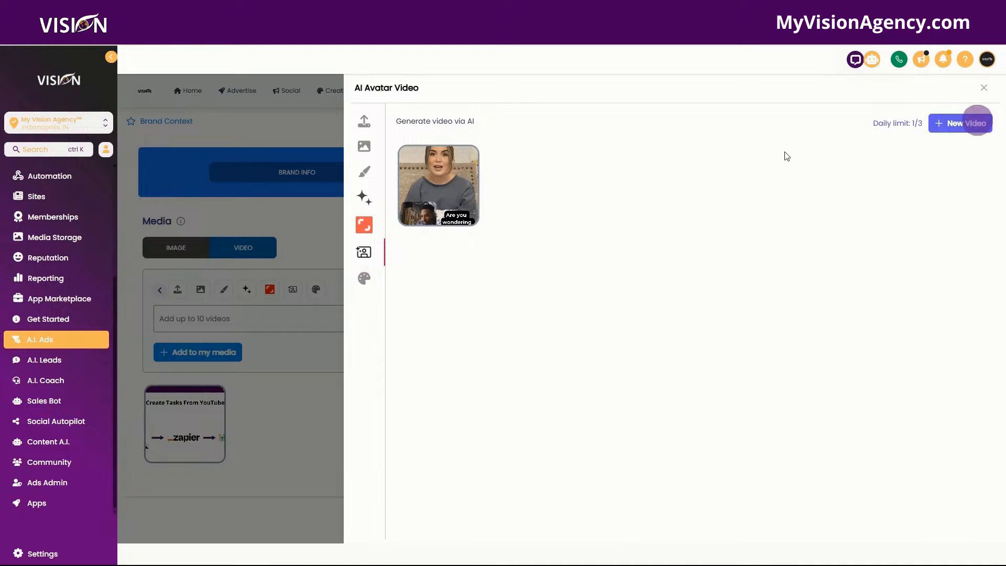
mouse_move(915, 123)
left_mouse_down()
mouse_move(877, 123)
mouse_move(925, 130)
left_mouse_up()
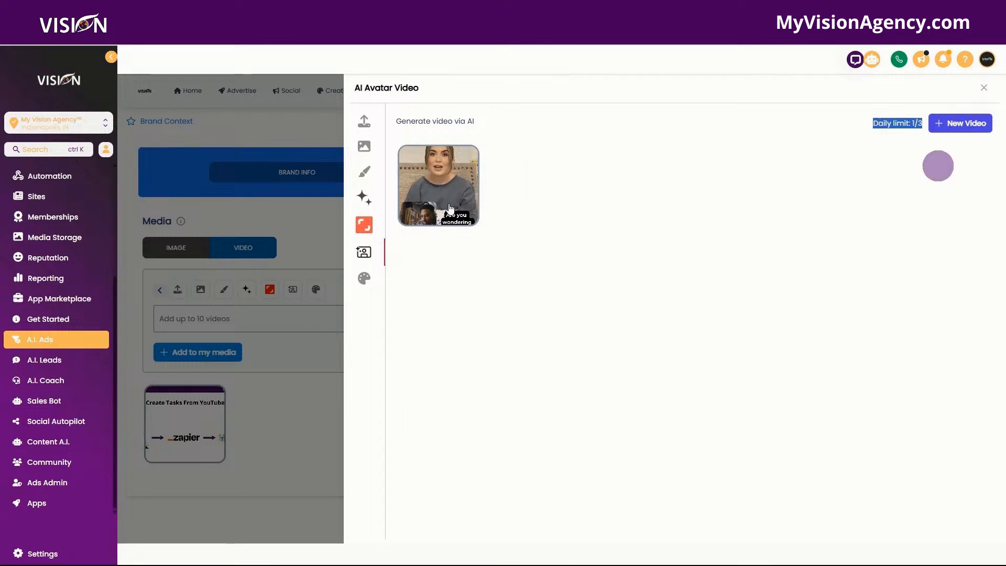
left_click(961, 127)
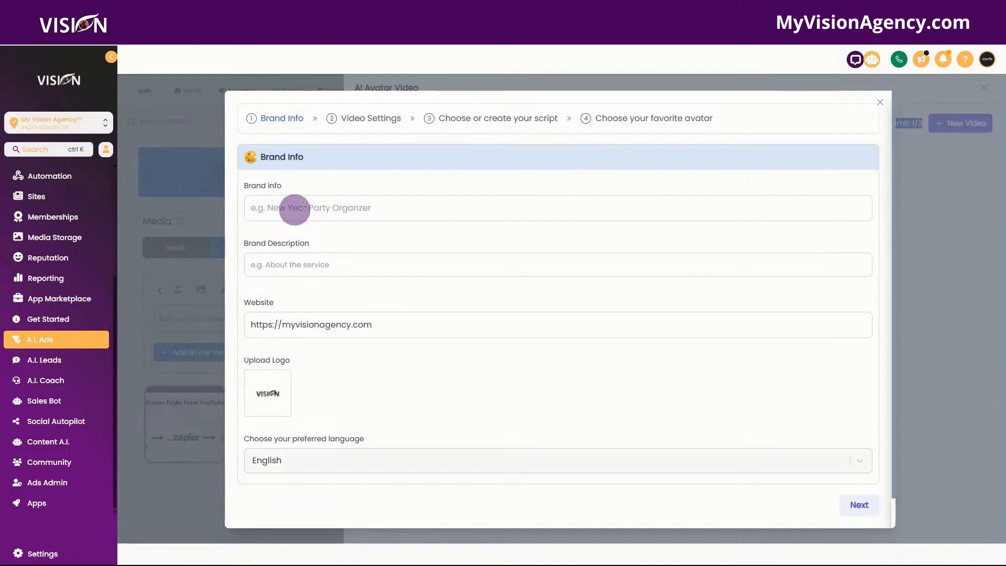
Step: Enter "Save time and money with automation and A.I." as the brand info
left_click(303, 205)
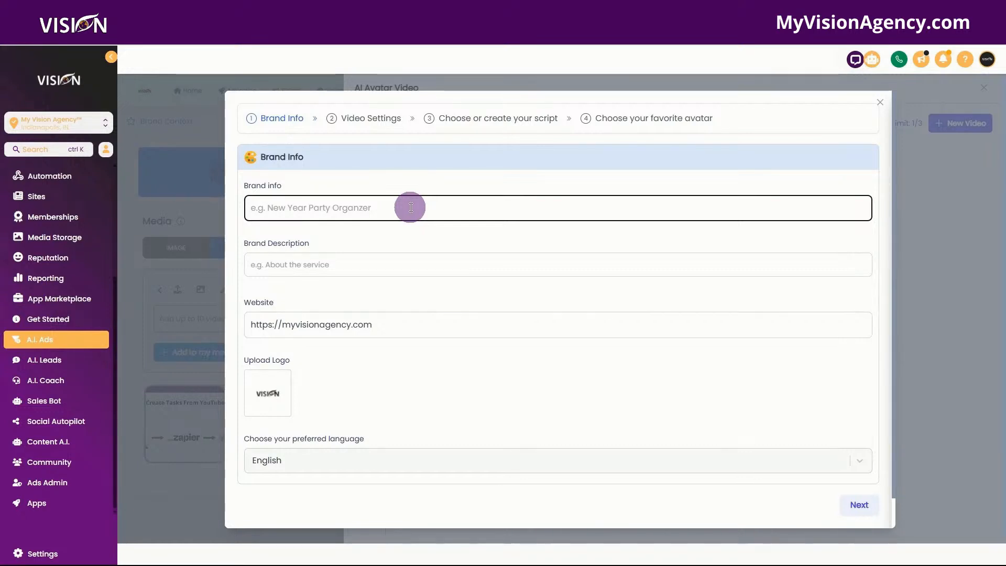
type("Save time and money with automati")
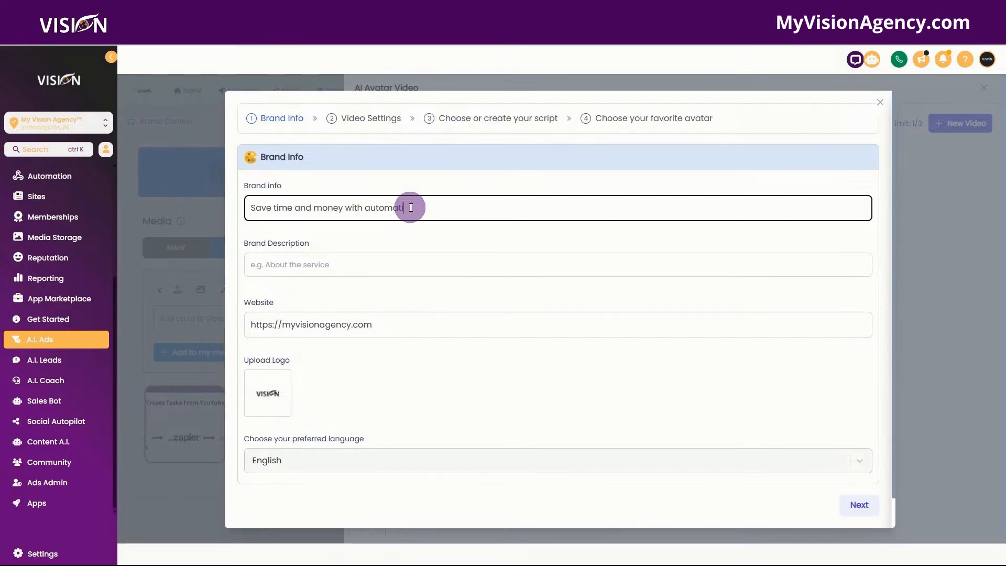
type("on and A.I.")
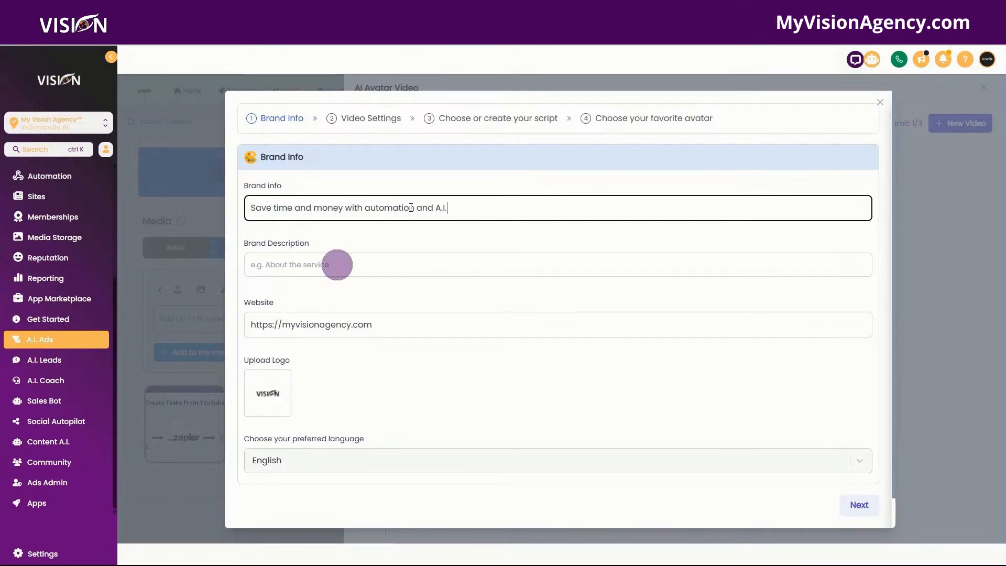
Step: Set the brand description to "Our software reseller program helps business owners automate their processes using our software and A.I."
left_click(363, 265)
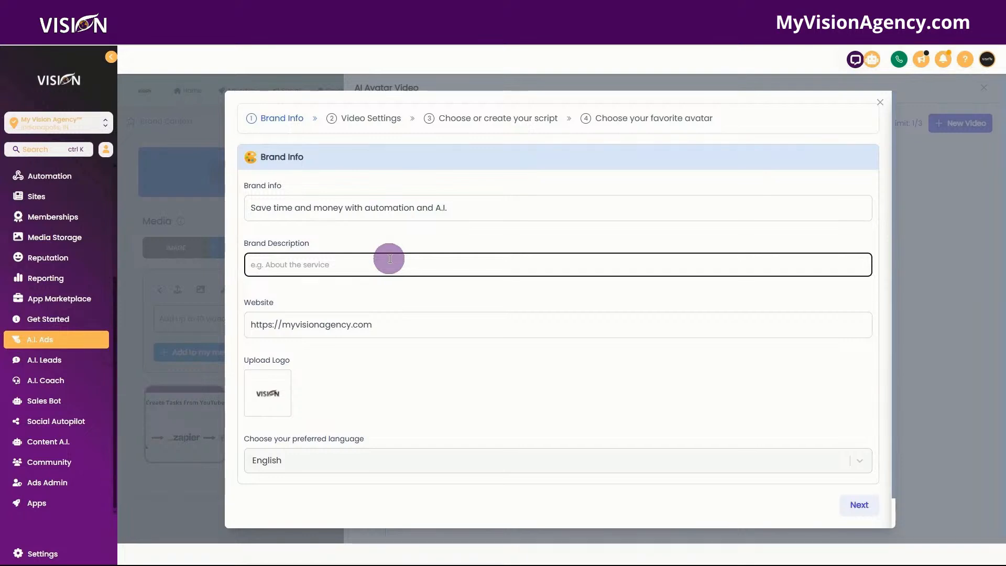
type("Our soft")
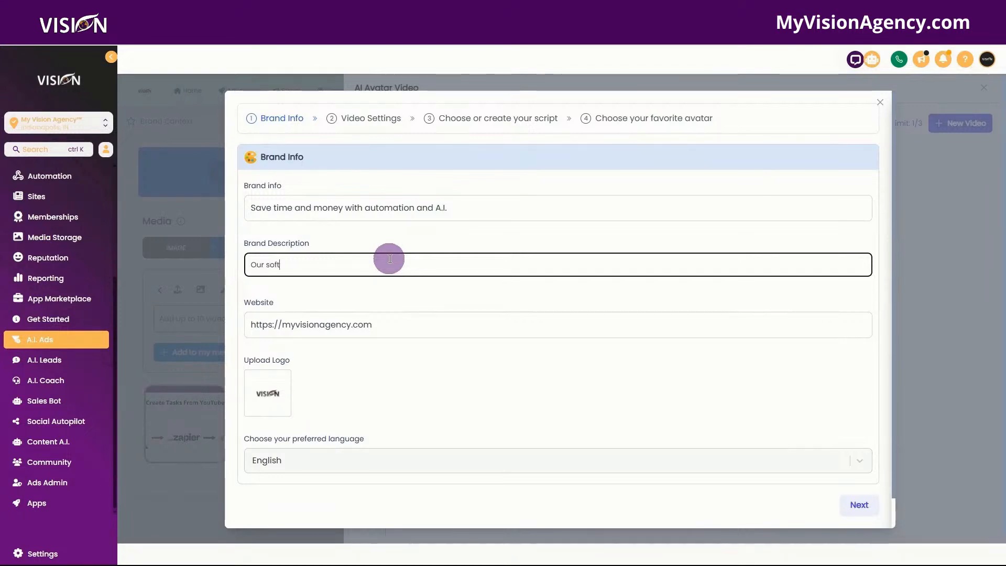
type("ware reseller program")
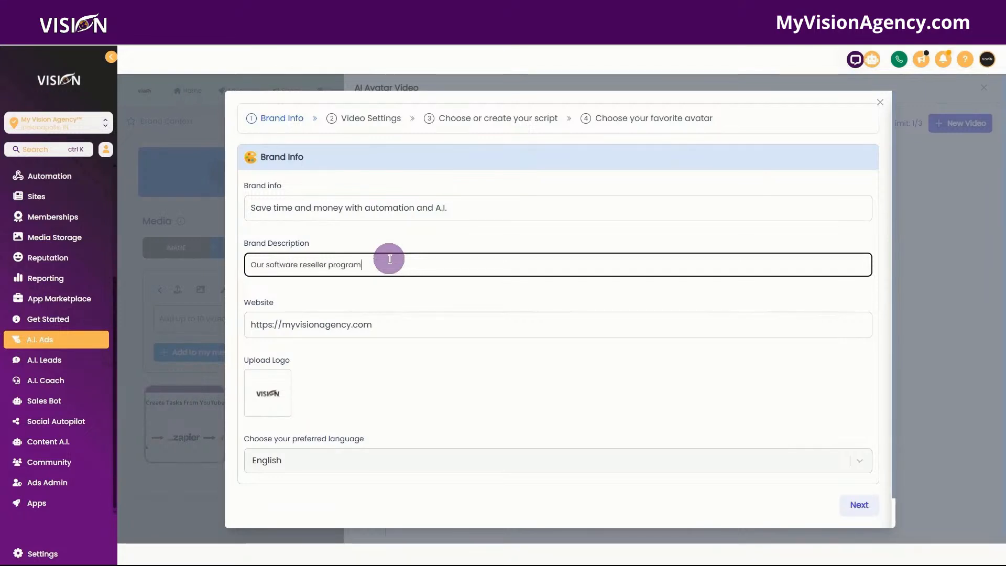
type(" help")
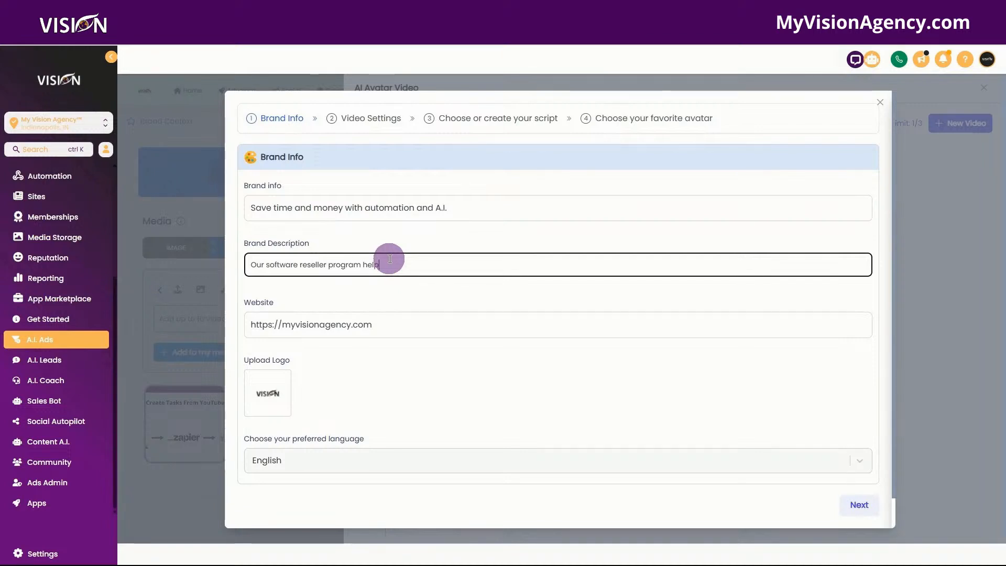
type("s business owners automate their pr")
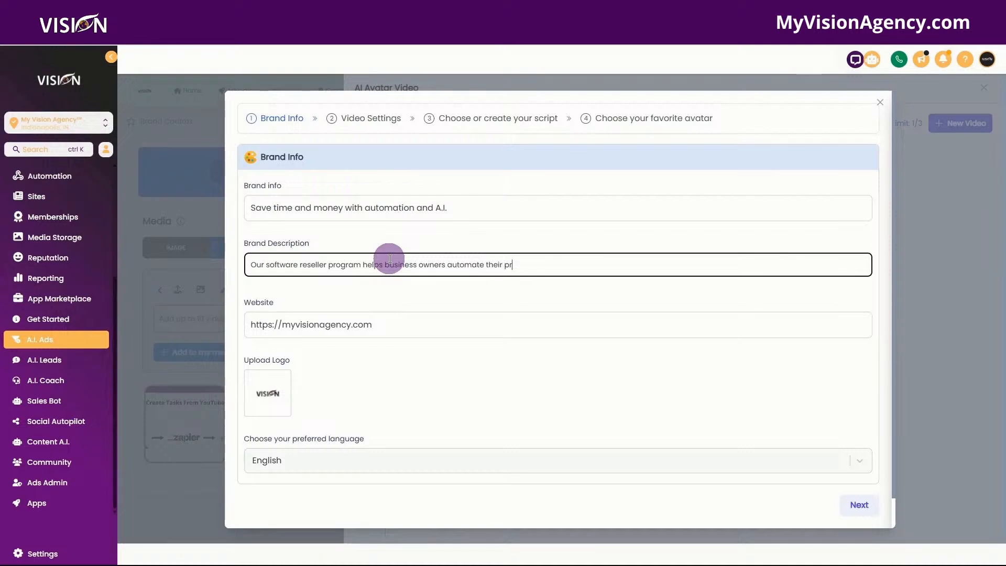
type("ocesses using our ")
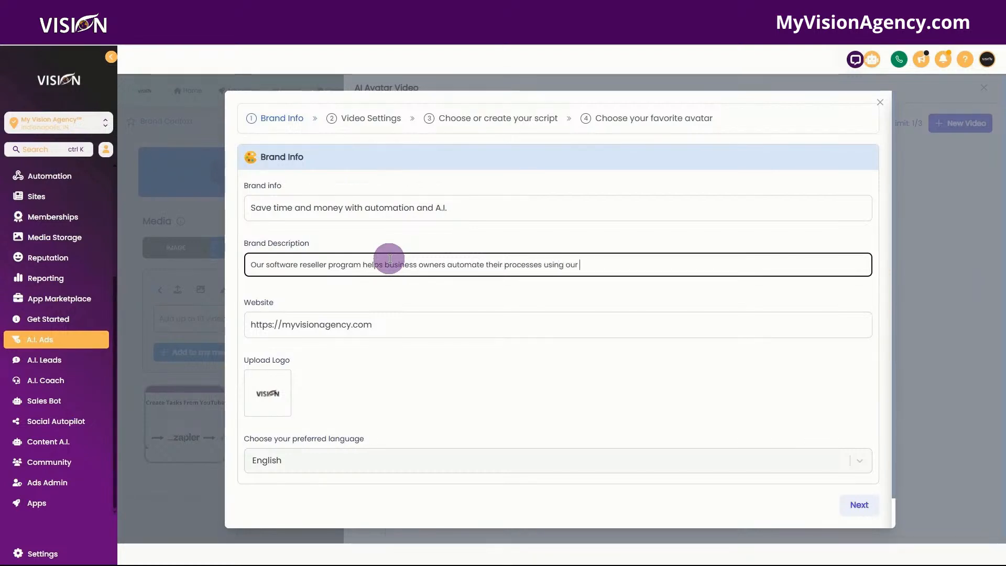
type("software ")
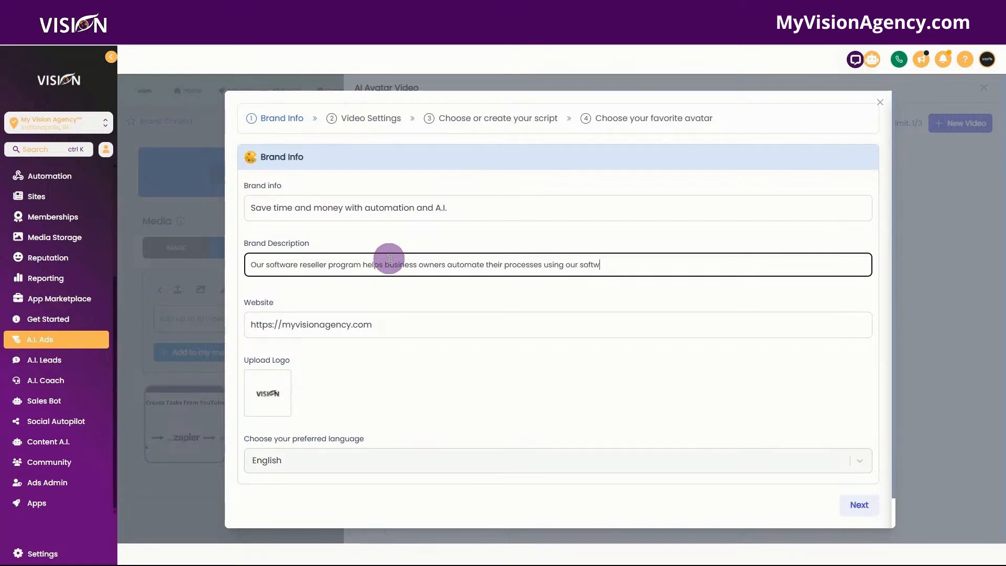
type("and A")
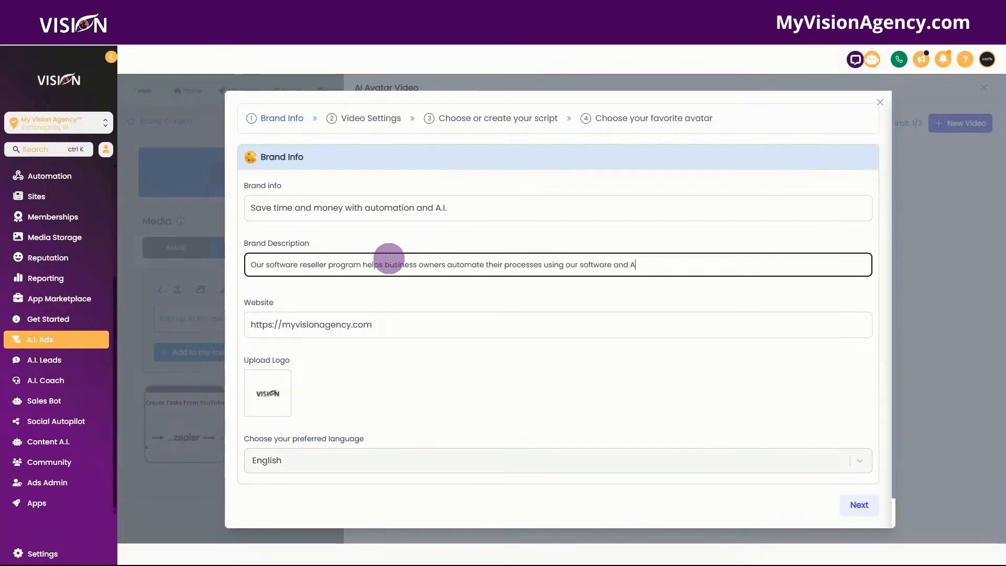
type(".I.")
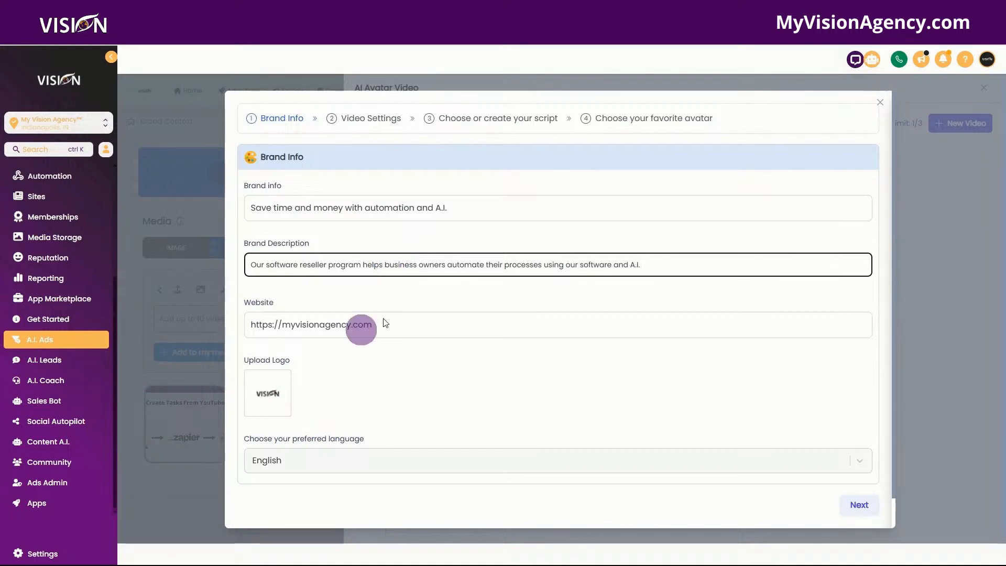
scroll(322, 297, "down", 1)
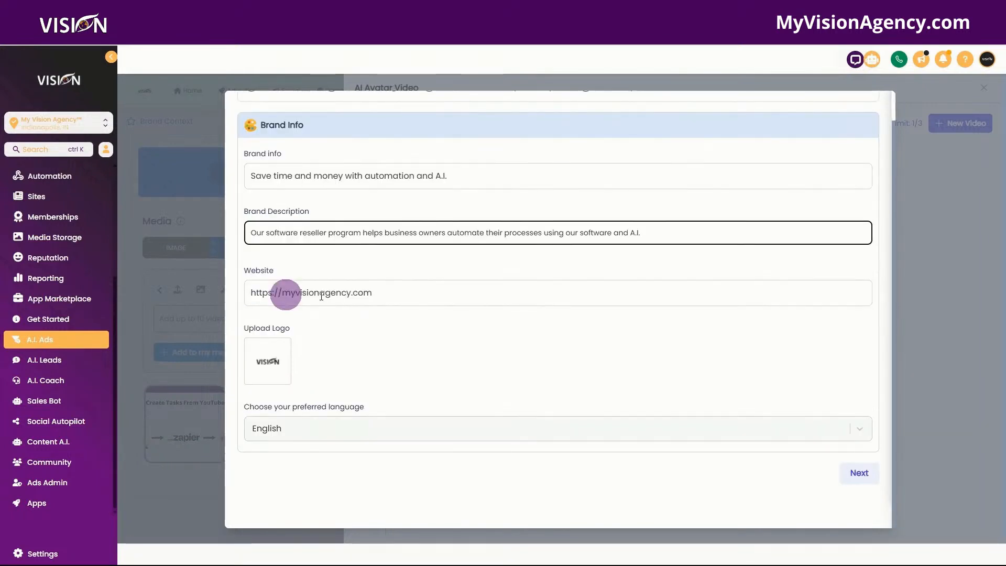
left_click(283, 293)
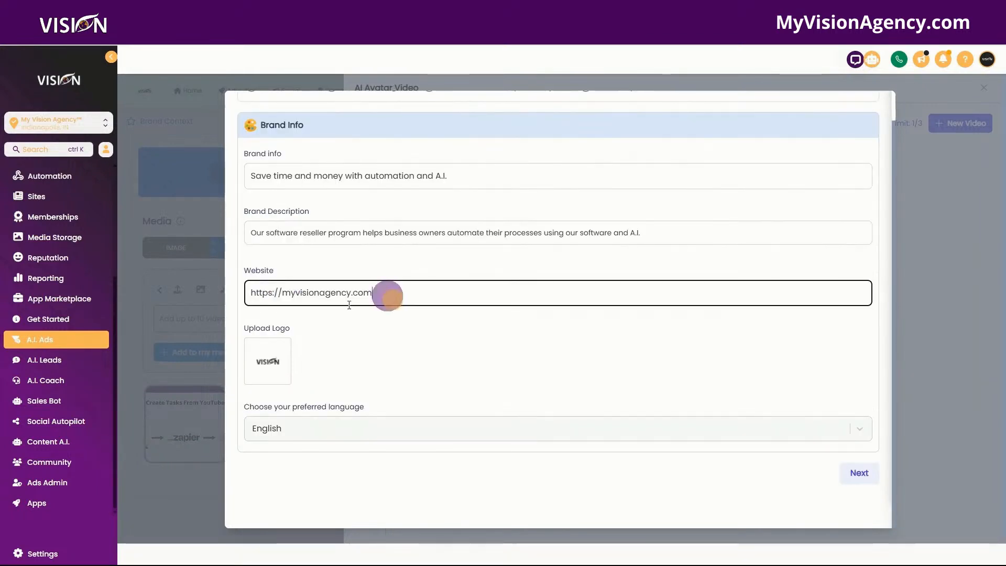
left_click_drag(386, 292, 246, 297)
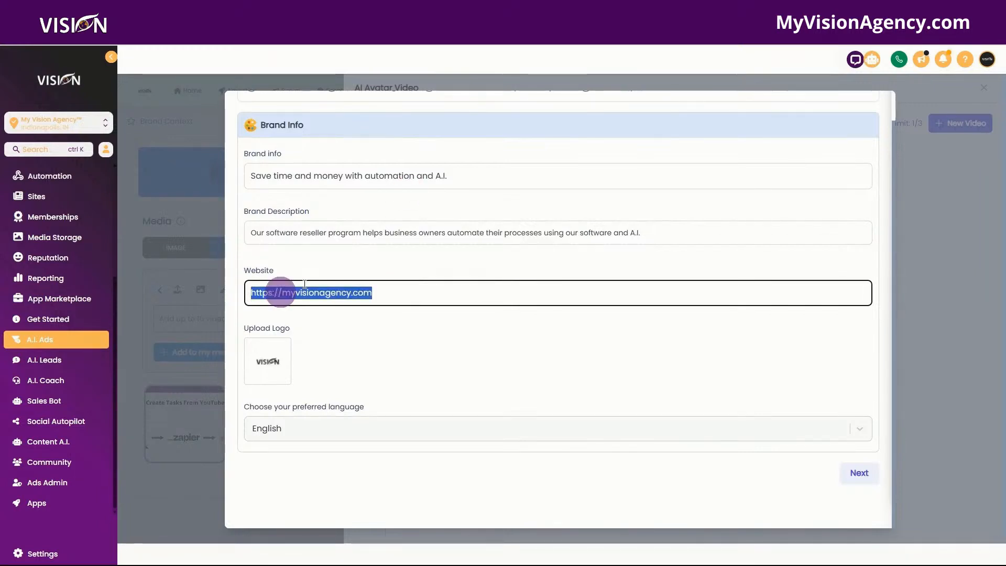
left_click(282, 294)
type("nigh")
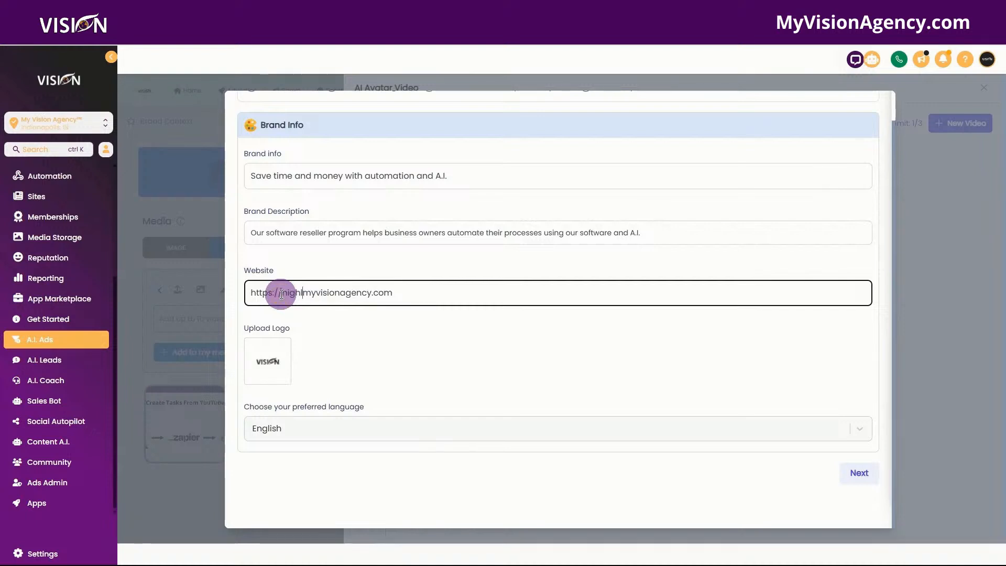
type("level")
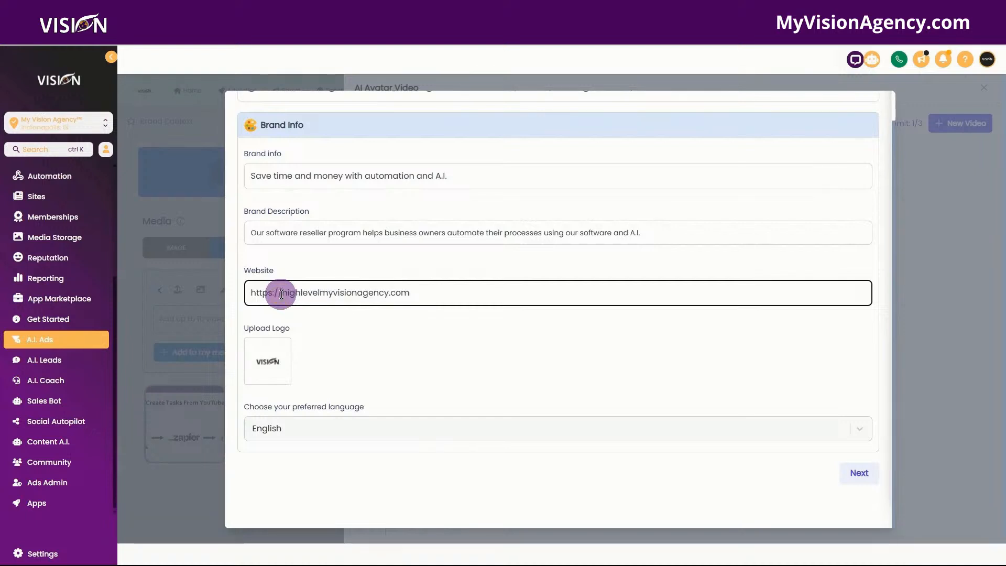
type(".")
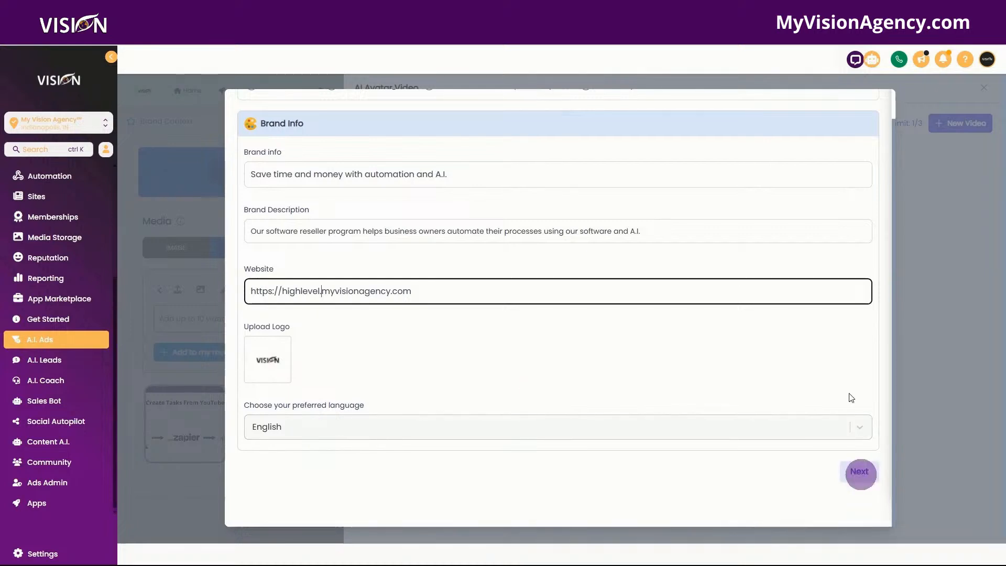
left_click(859, 471)
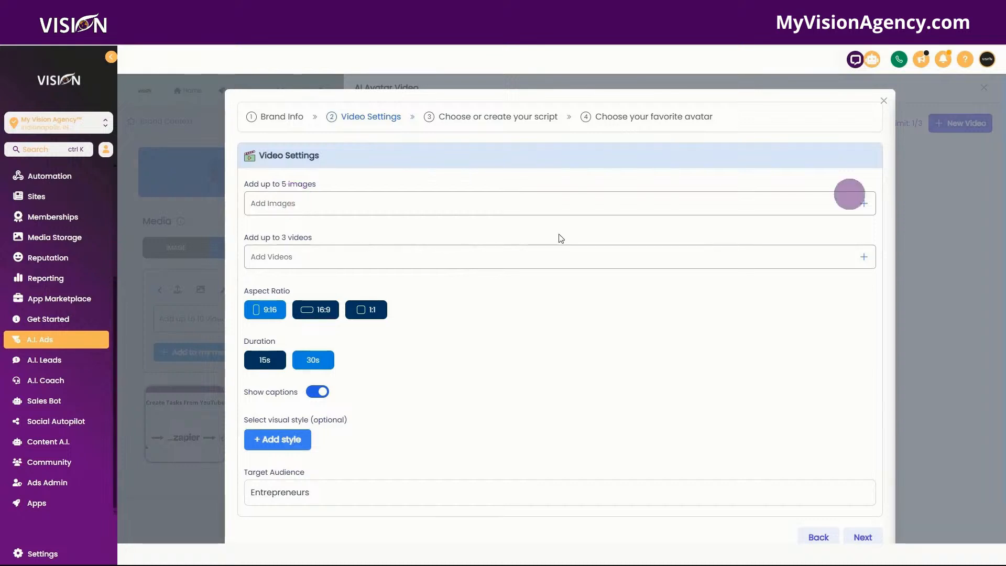
Step: Add the uploaded picture of the woman holding phone handsets from My Media to the video's images
left_click(864, 204)
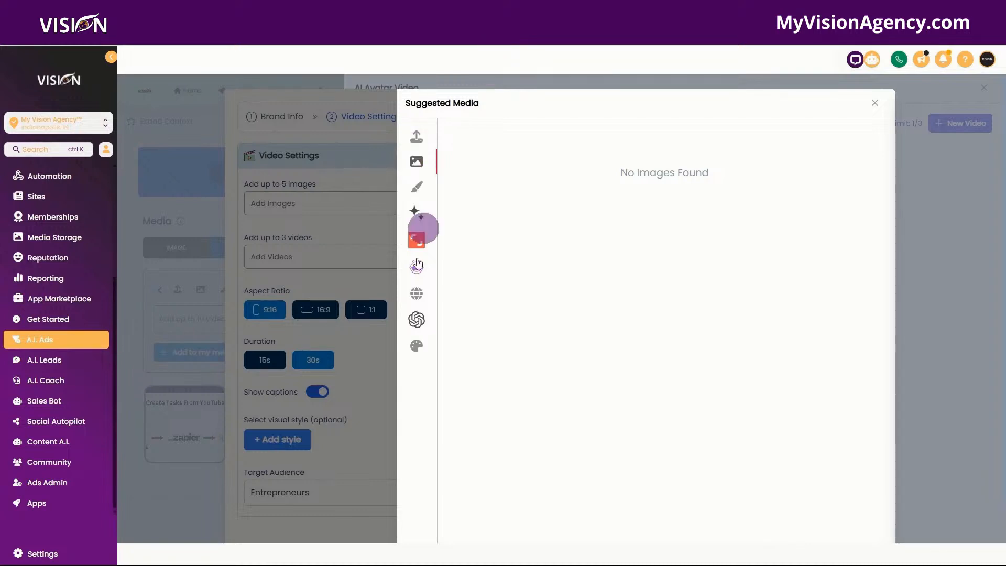
left_click(414, 131)
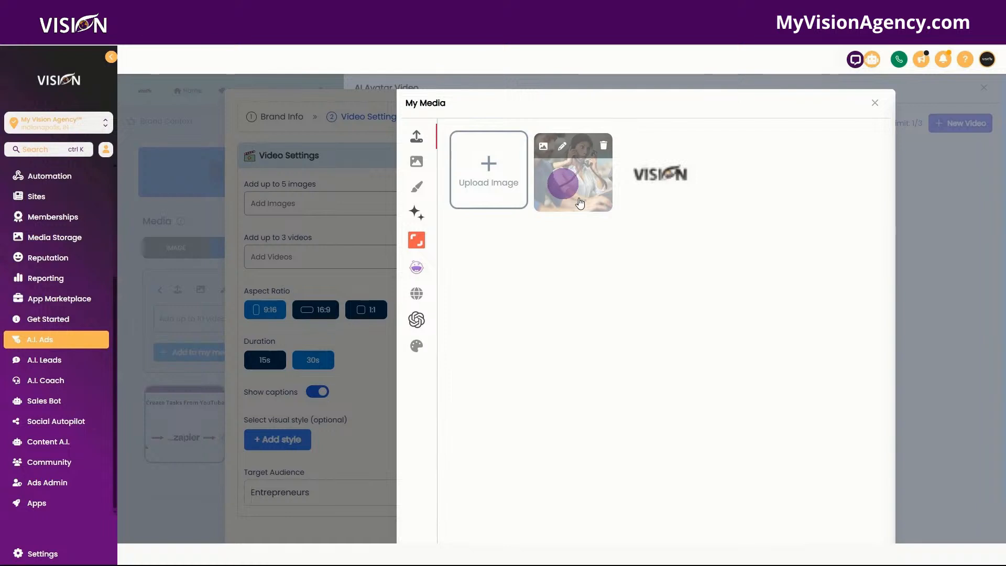
left_click(571, 195)
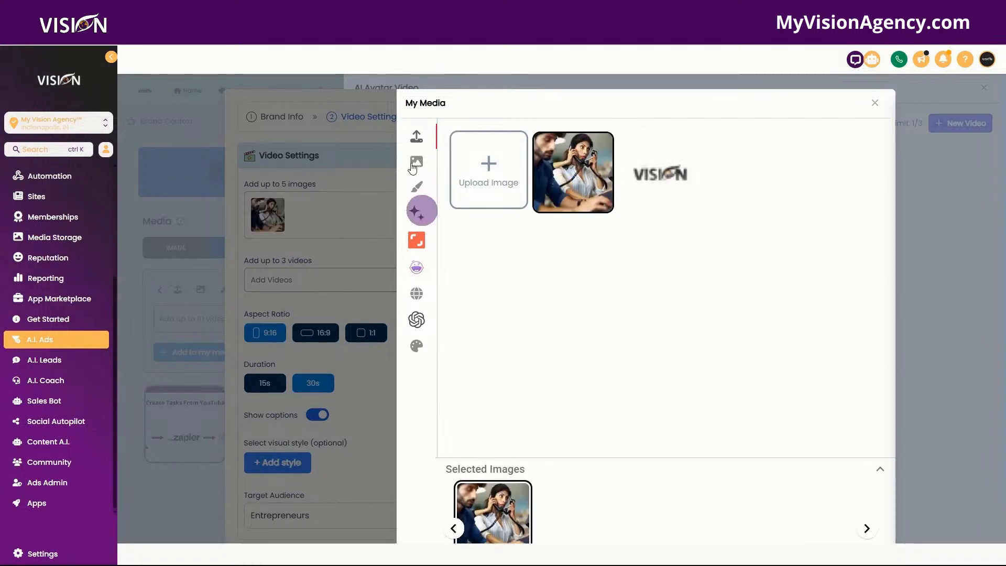
Step: Add the "Successfully changing the WiFi password" meme to the video's images in Vertical 9:16 format
left_click(416, 211)
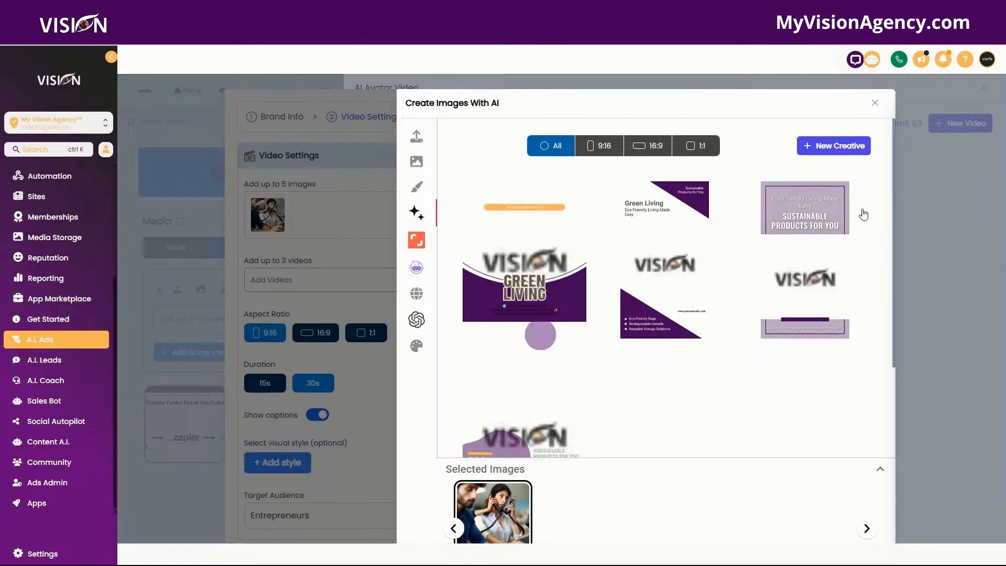
left_click(417, 267)
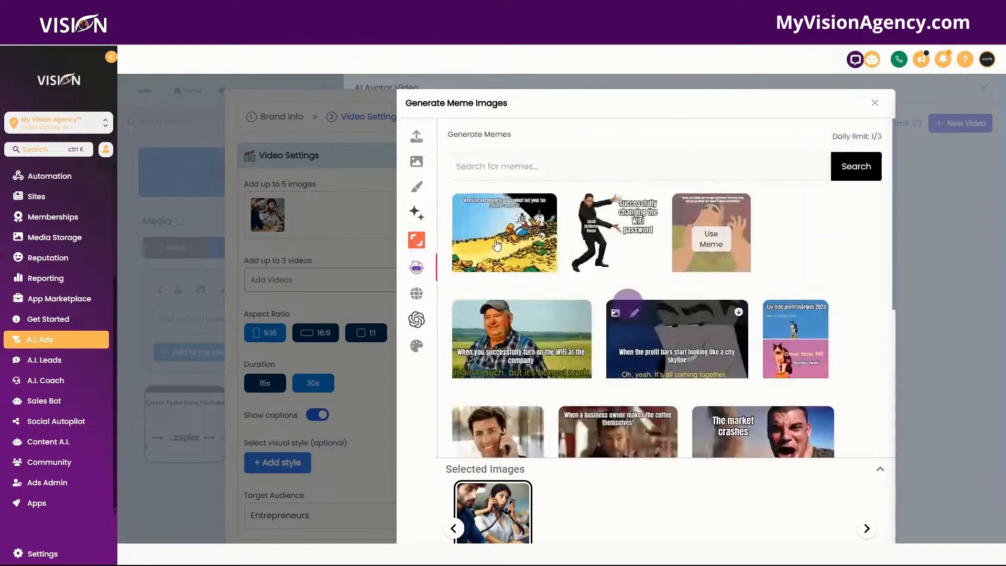
left_click(622, 238)
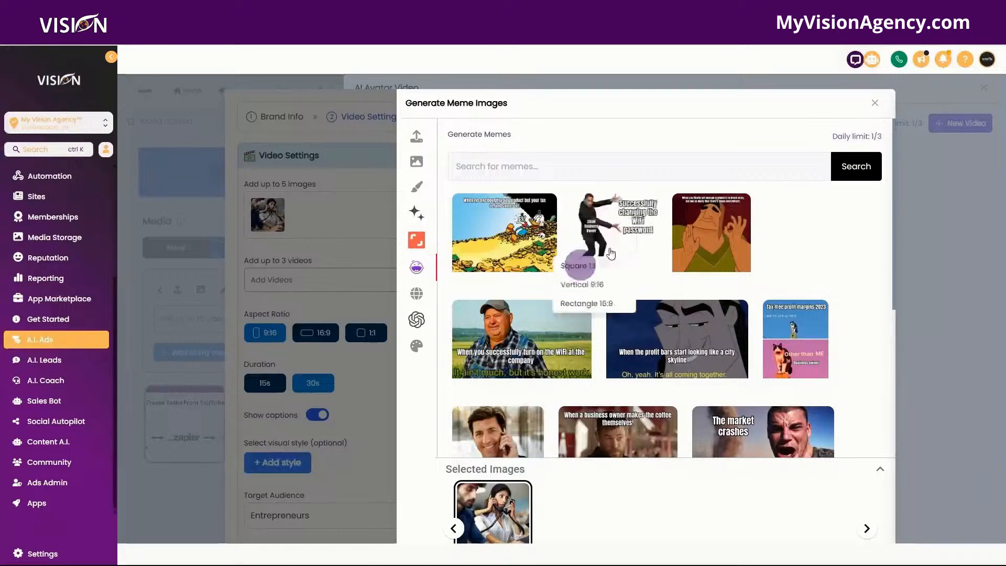
left_click(582, 285)
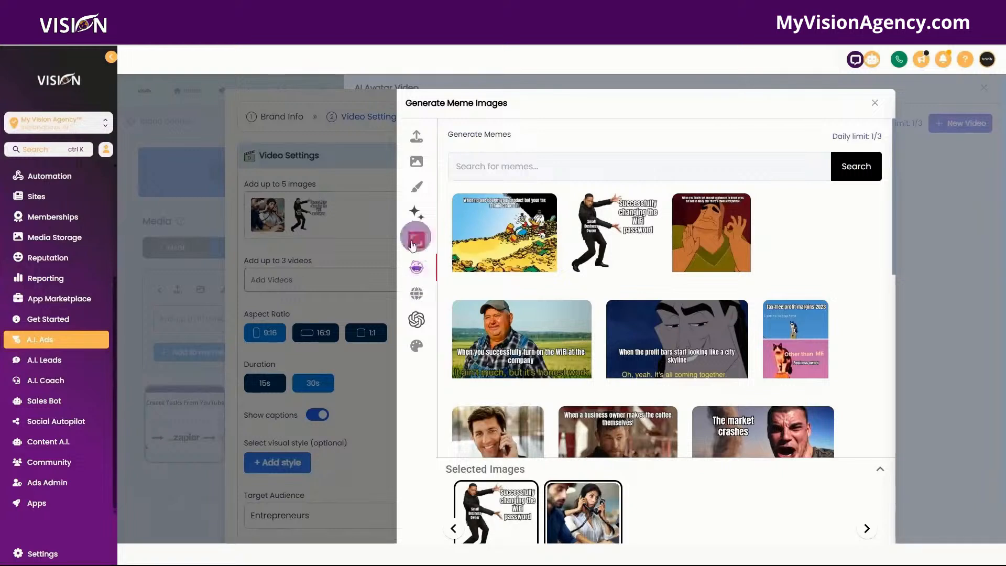
Step: Generate a landscape AI image of "business owner looking frustrated in front of a pile of paperwork" and add it to the video's images
left_click(417, 297)
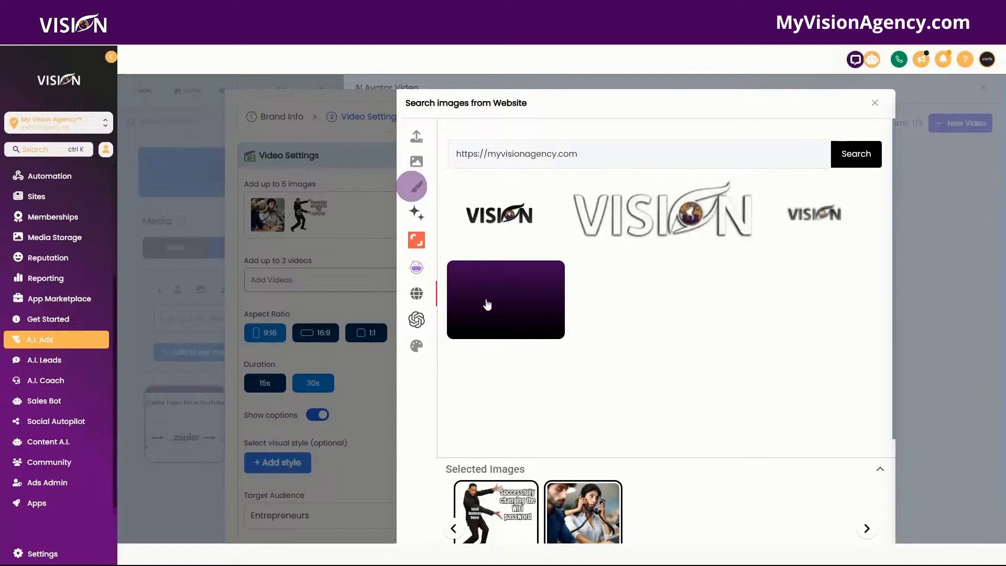
left_click(417, 314)
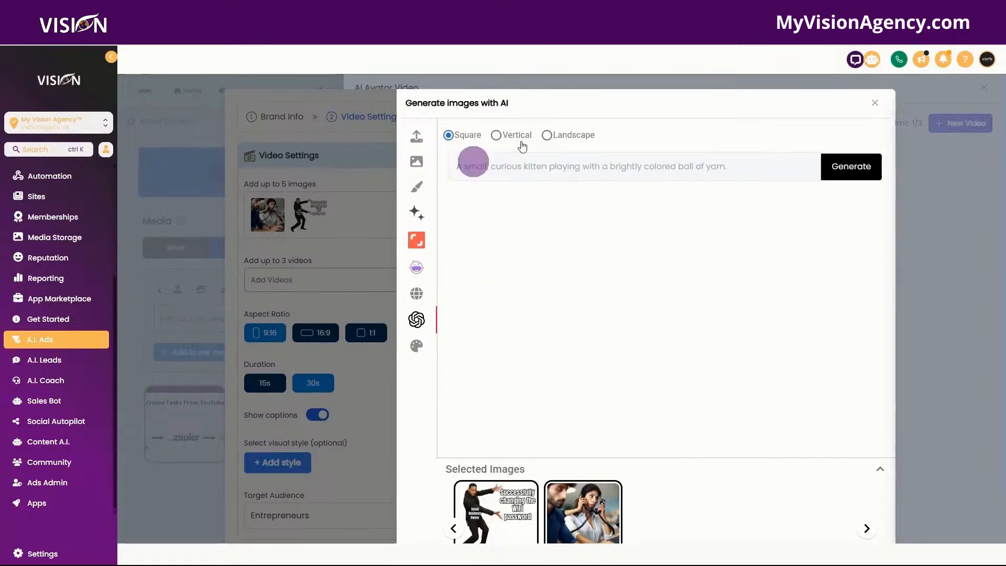
left_click(547, 135)
left_click(526, 168)
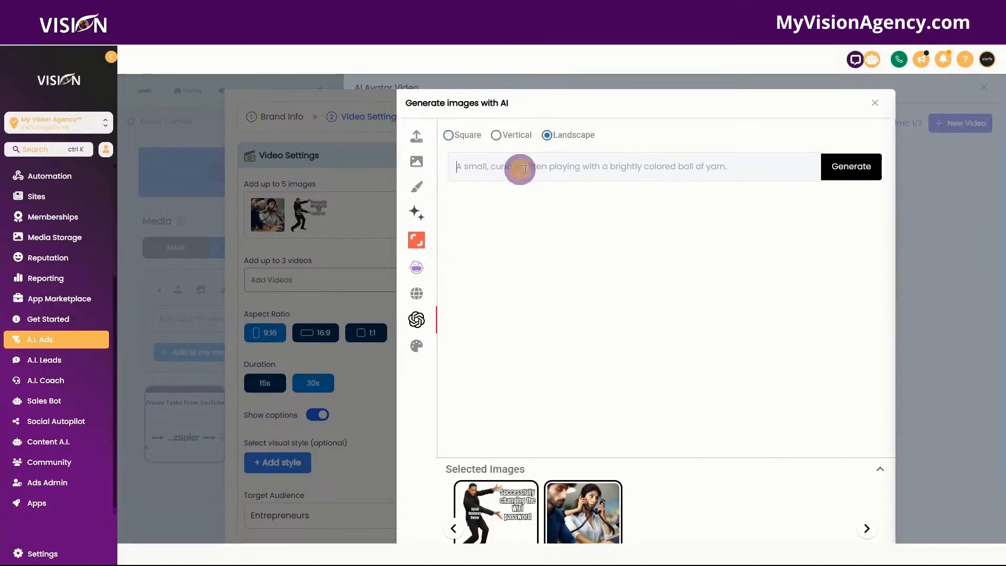
type("business owner looking f")
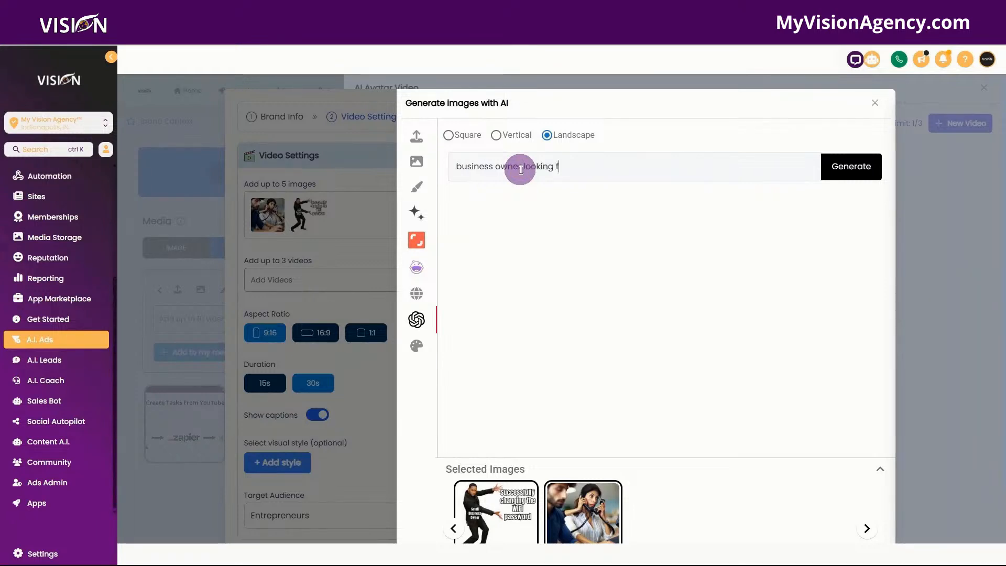
type("rustrated in fr")
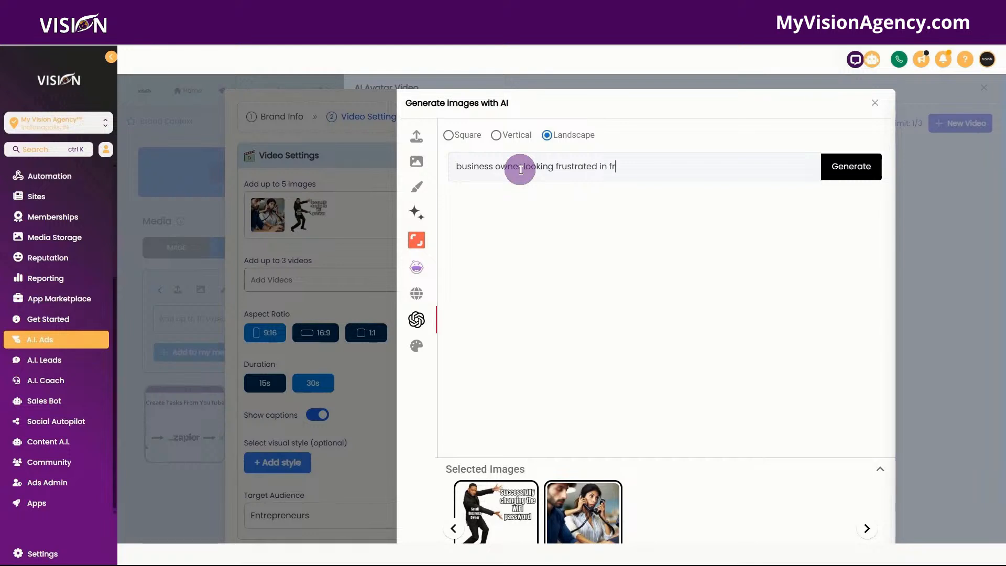
type("ont of a pile of p")
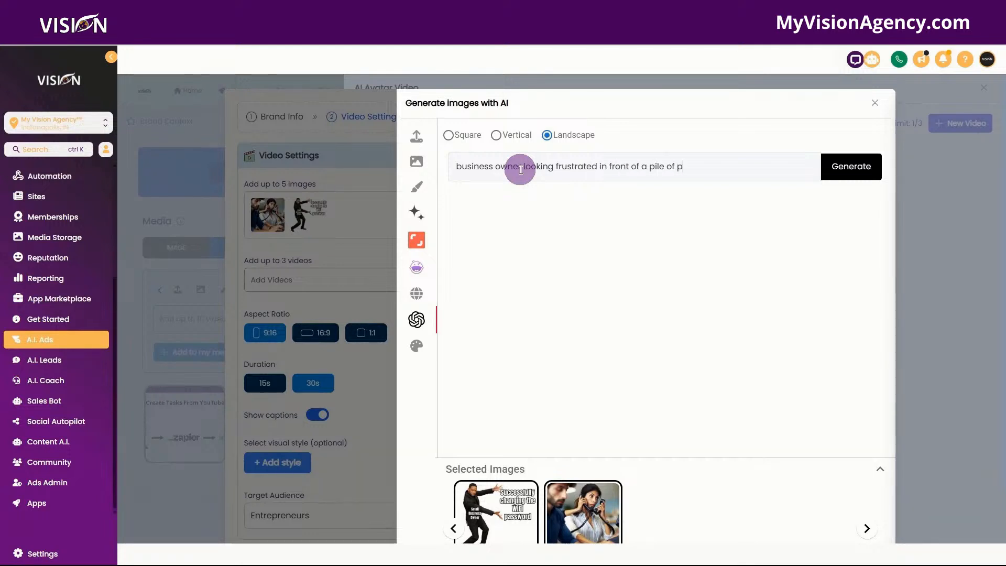
type("aperwork")
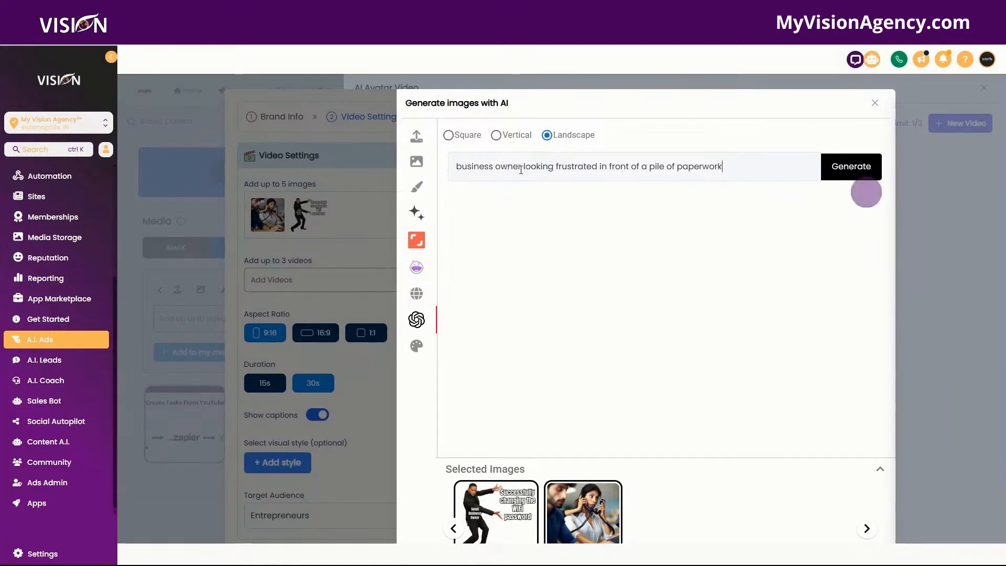
left_click(859, 173)
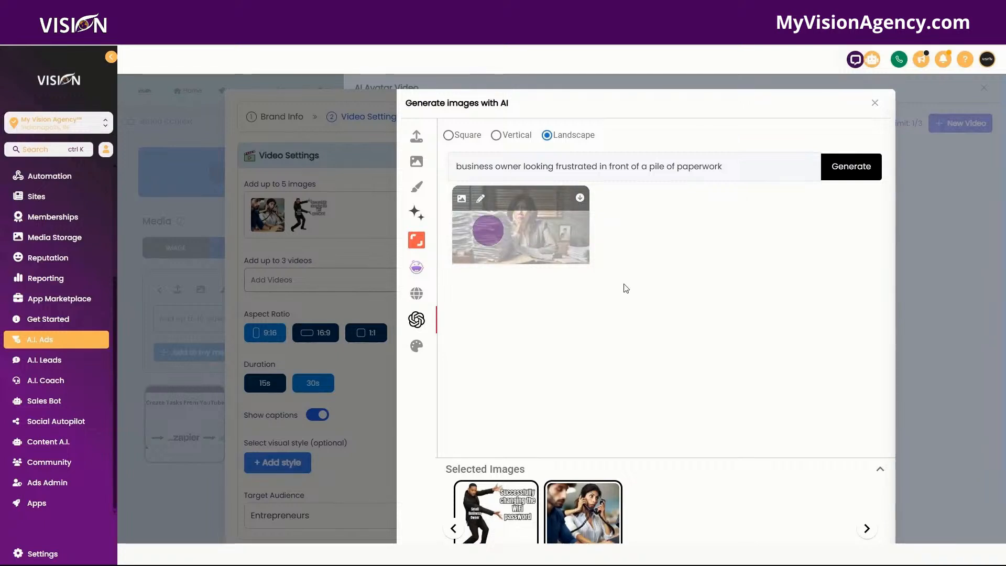
left_click(414, 172)
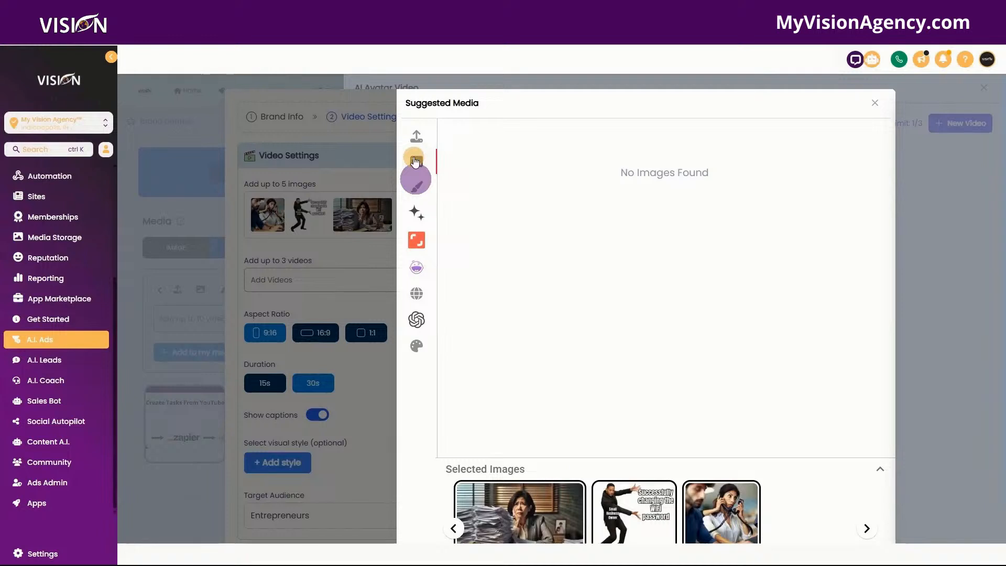
Step: Search Shutterstock for "business owner" landscape images and add the plant shop pair and the aproned woman beside the OPEN sign to the video's images
left_click(418, 184)
left_click(417, 212)
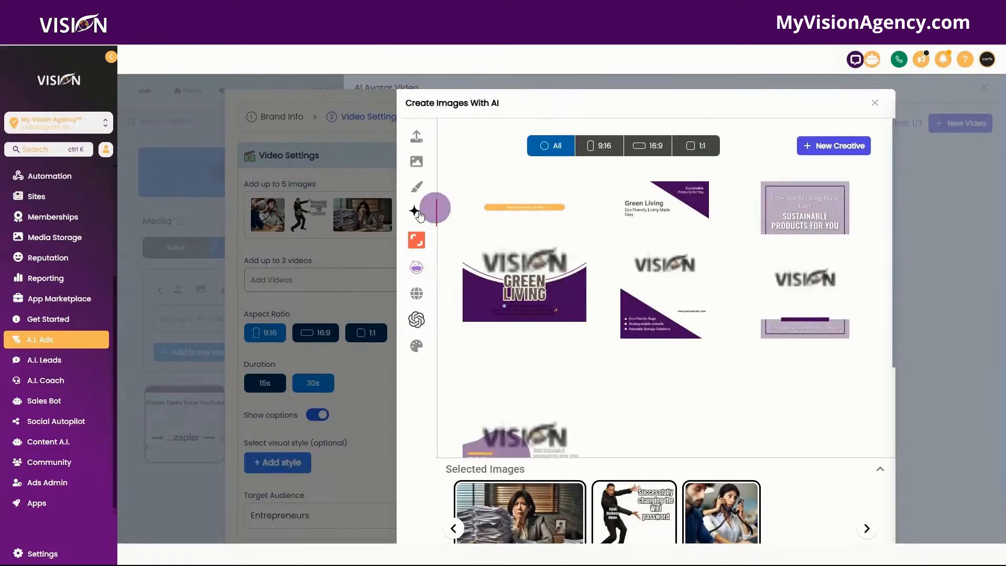
left_click(417, 241)
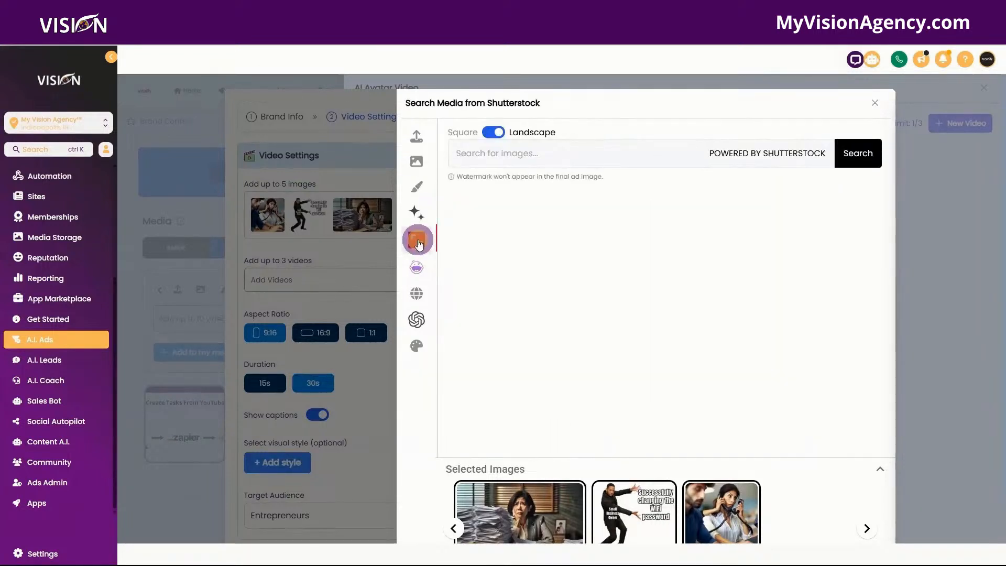
left_click(511, 153)
type("bu")
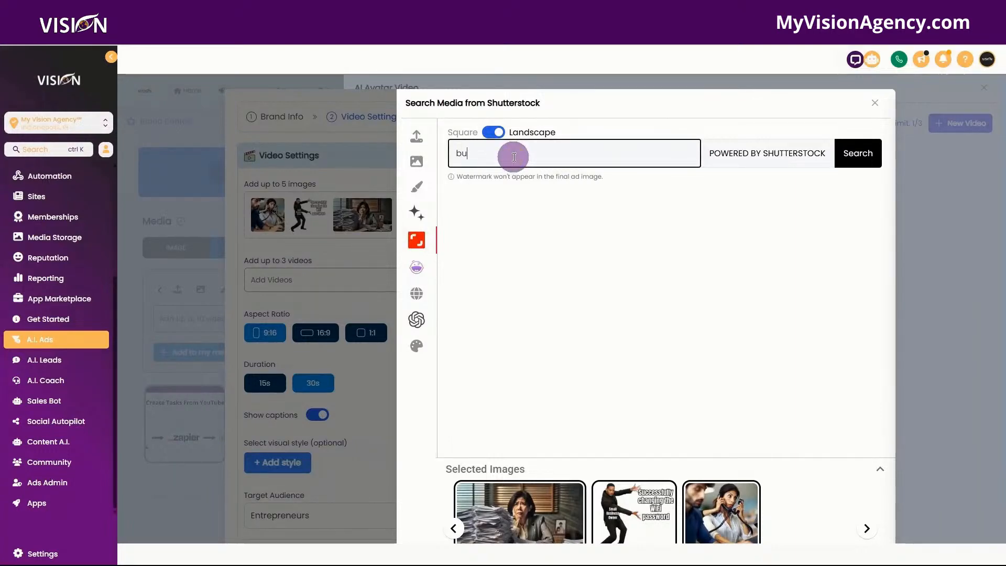
type("siness owner")
key("Return")
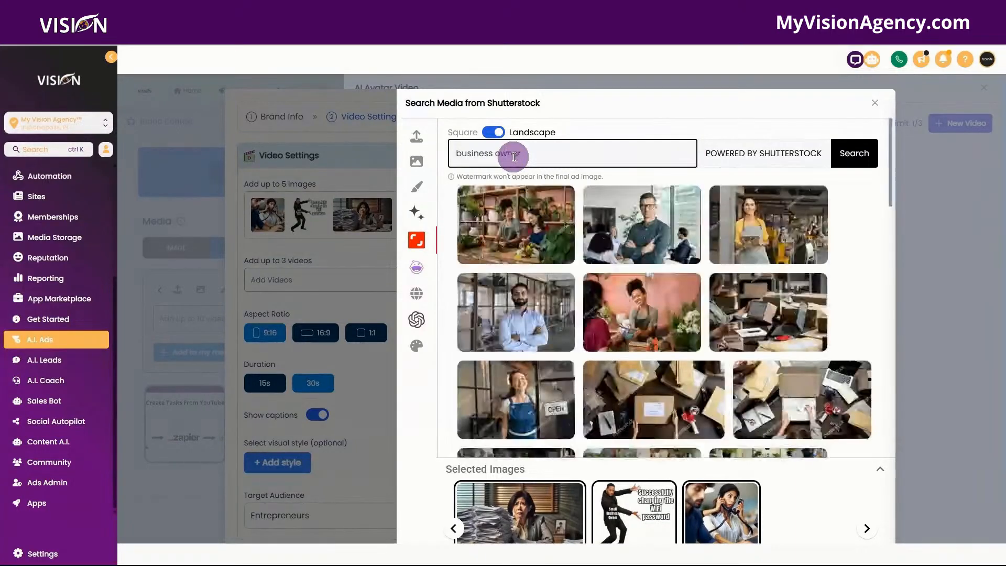
scroll(676, 342, "down", 2)
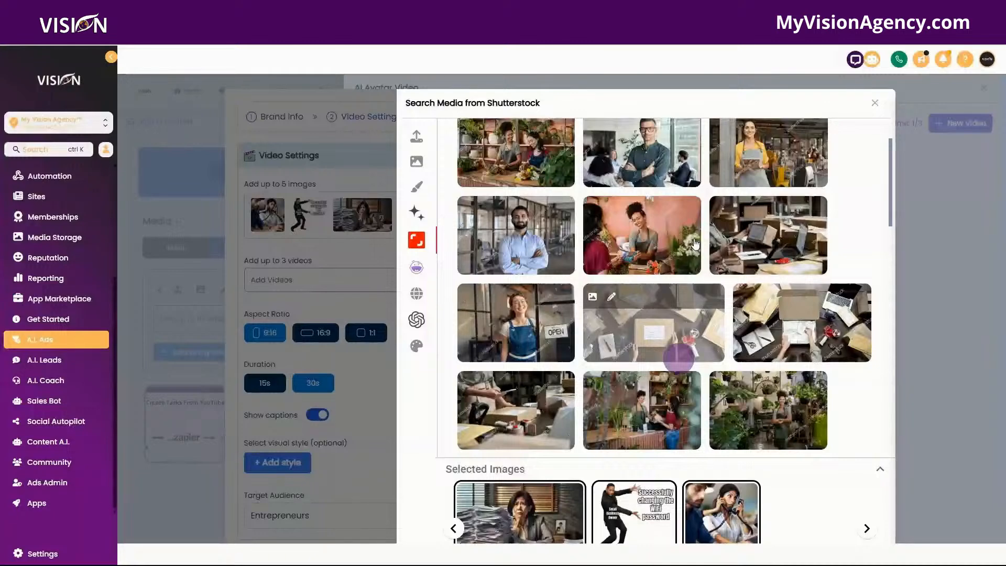
scroll(676, 341, "down", 2)
left_click(644, 333)
left_click(753, 431)
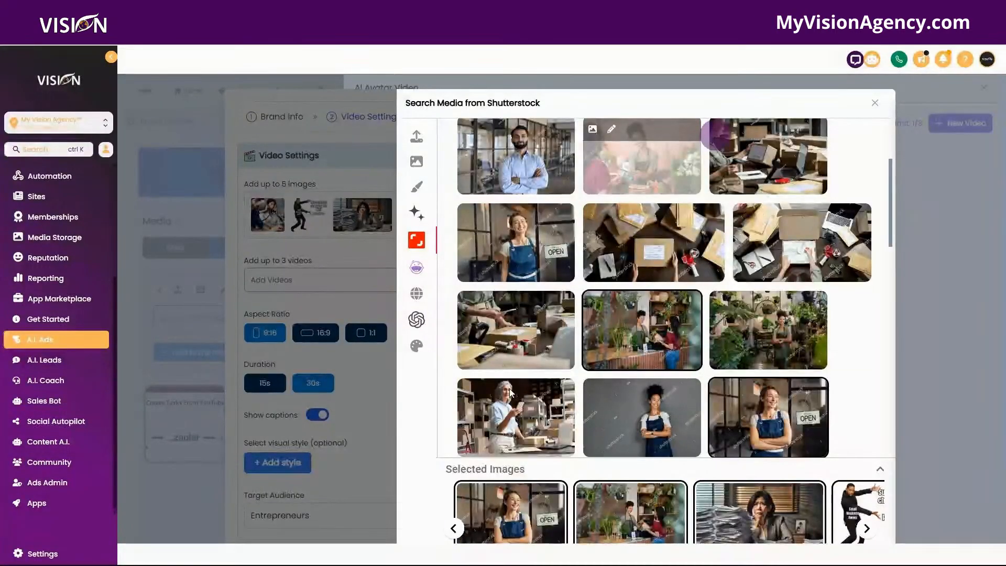
left_click(874, 102)
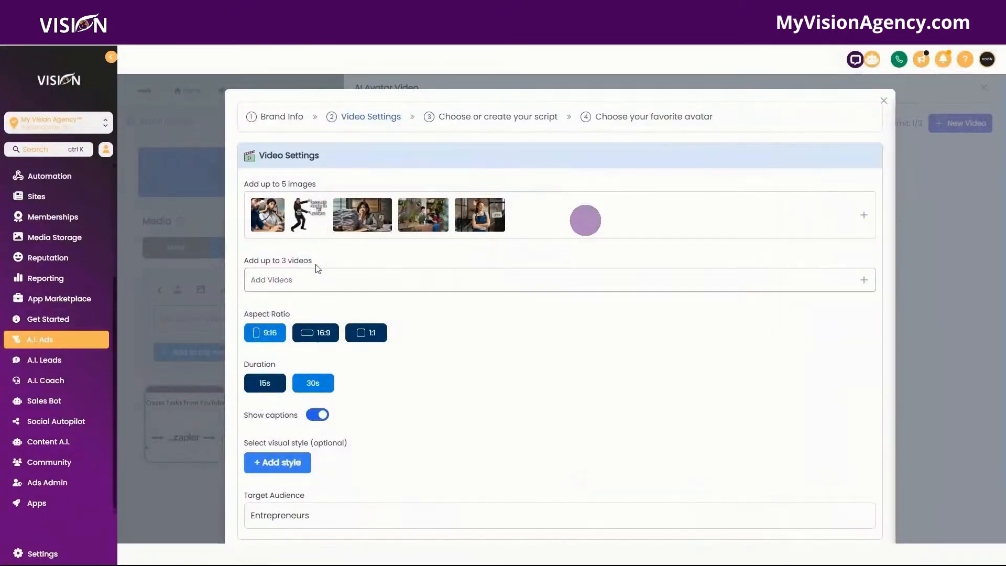
Step: Find Shutterstock business clips and add the people working in a workshop, the smiling woman with glasses and the car interior to the videos
left_click(865, 280)
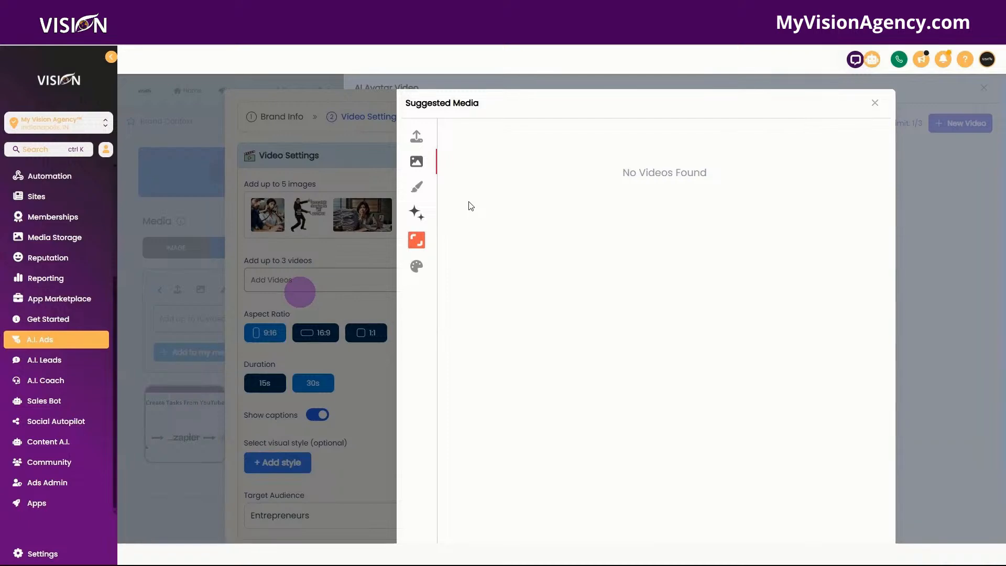
left_click(417, 240)
left_click(494, 143)
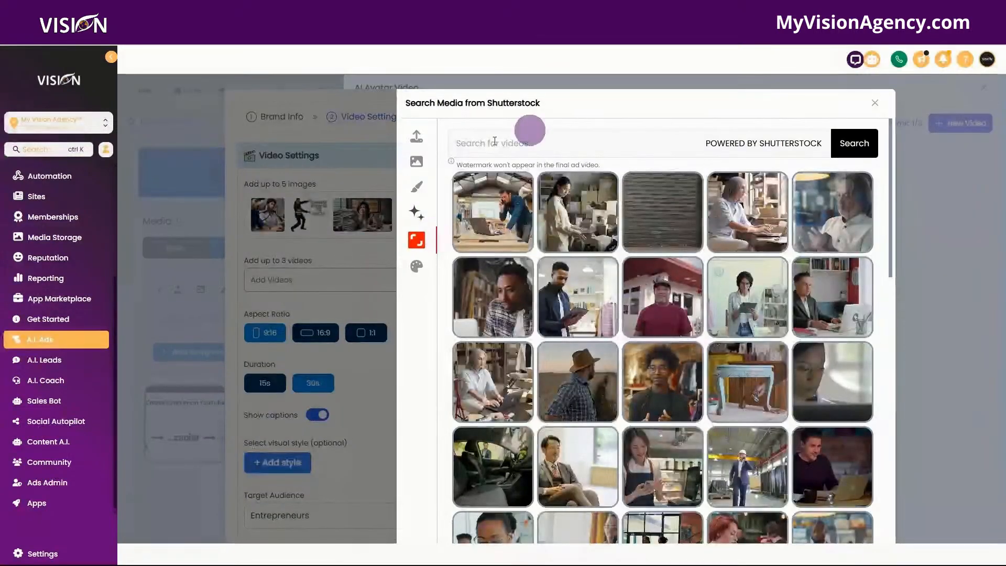
left_click(534, 143)
type("Business owner")
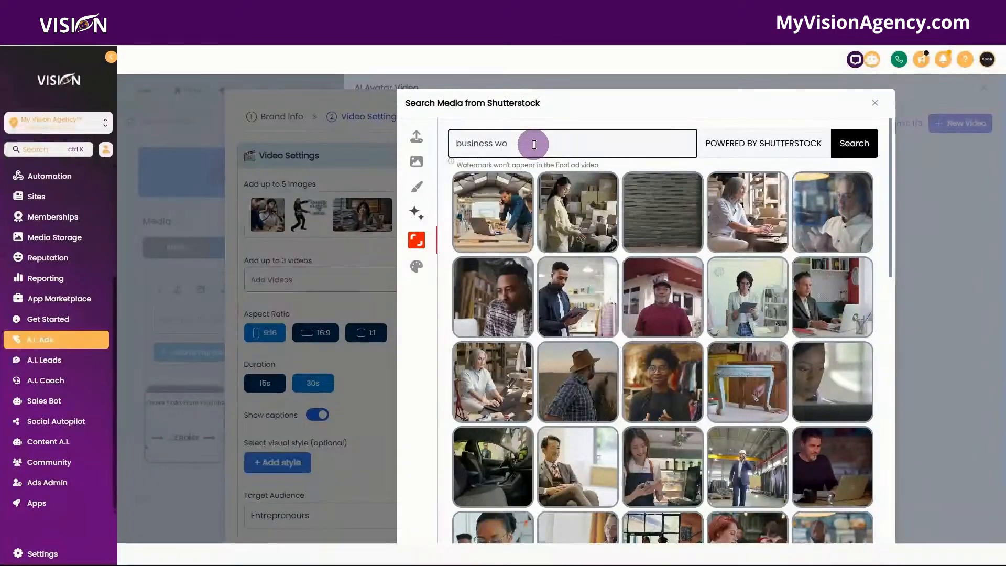
scroll(743, 333, "down", 3)
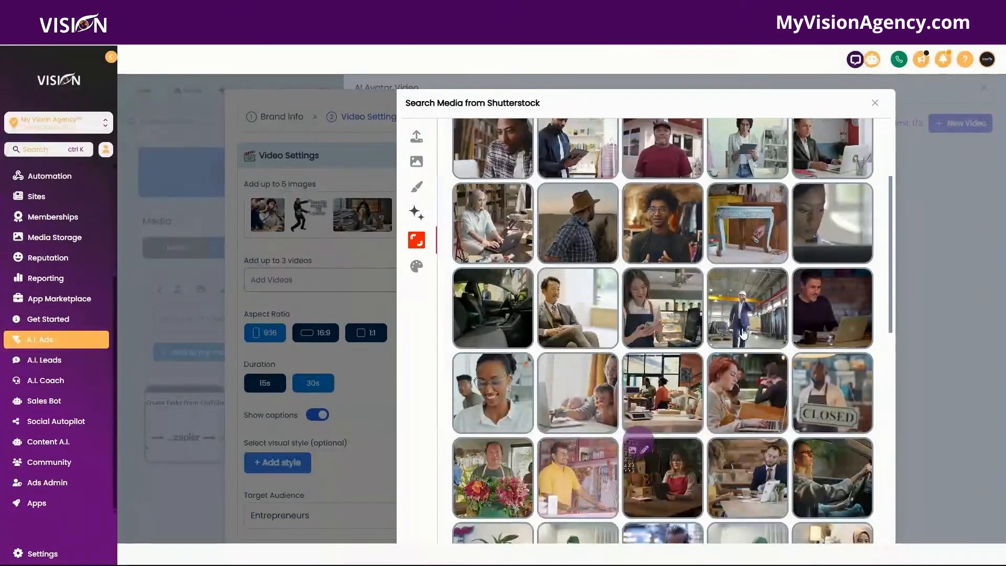
left_click(653, 397)
left_click(494, 398)
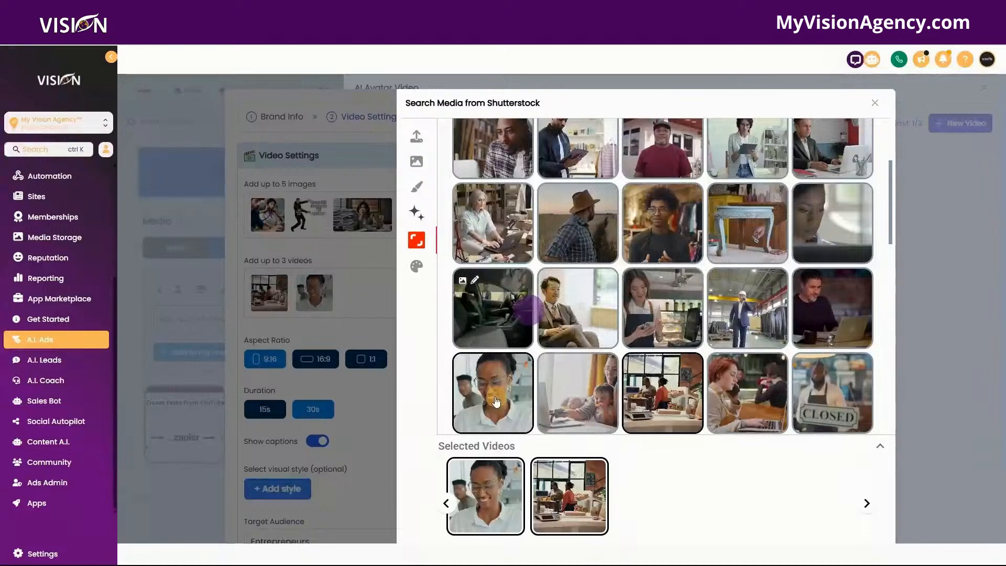
left_click(528, 309)
left_click(875, 103)
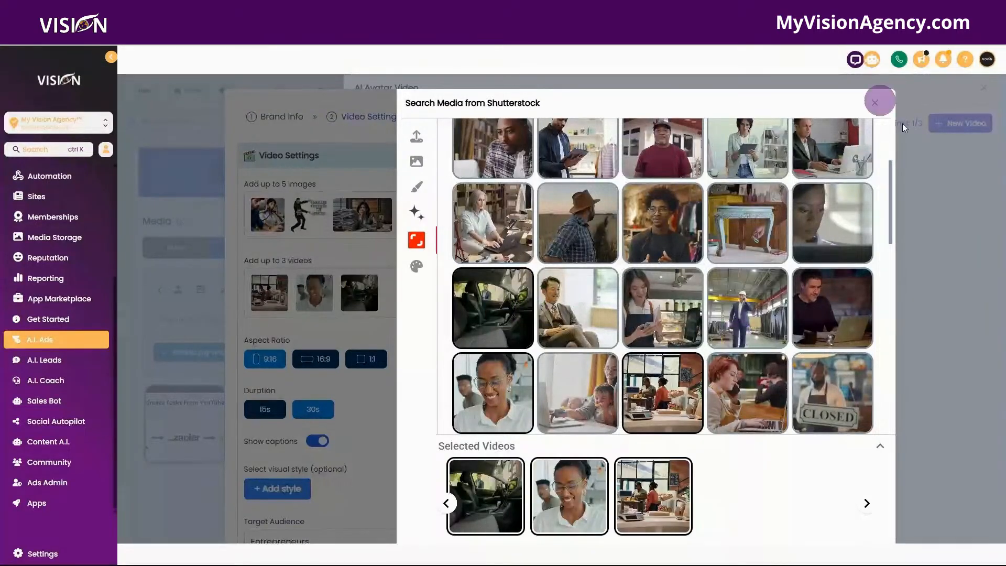
Step: Try the 16:9 and 1:1 aspect ratios and switch the video back to 9:16
scroll(445, 378, "down", 3)
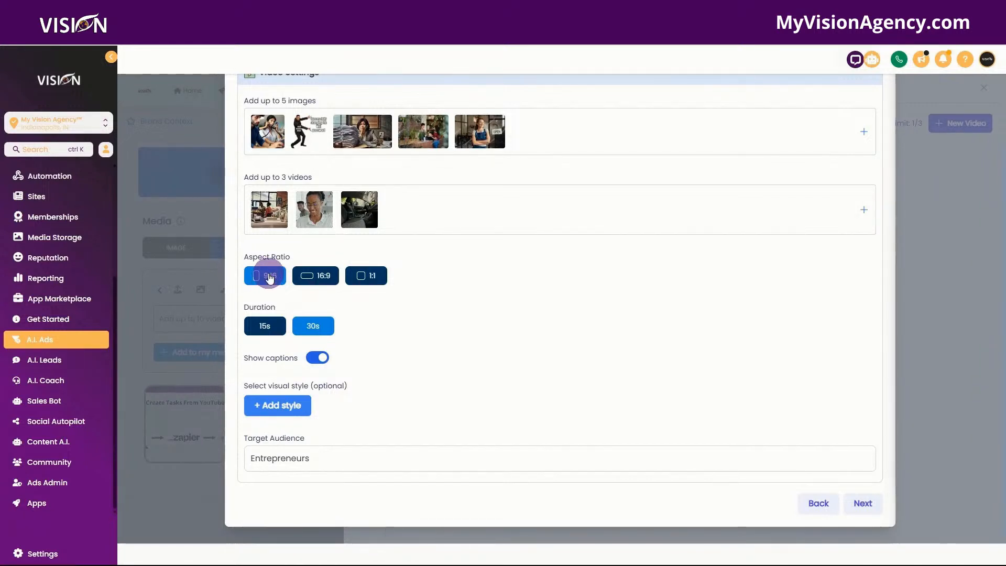
left_click(322, 280)
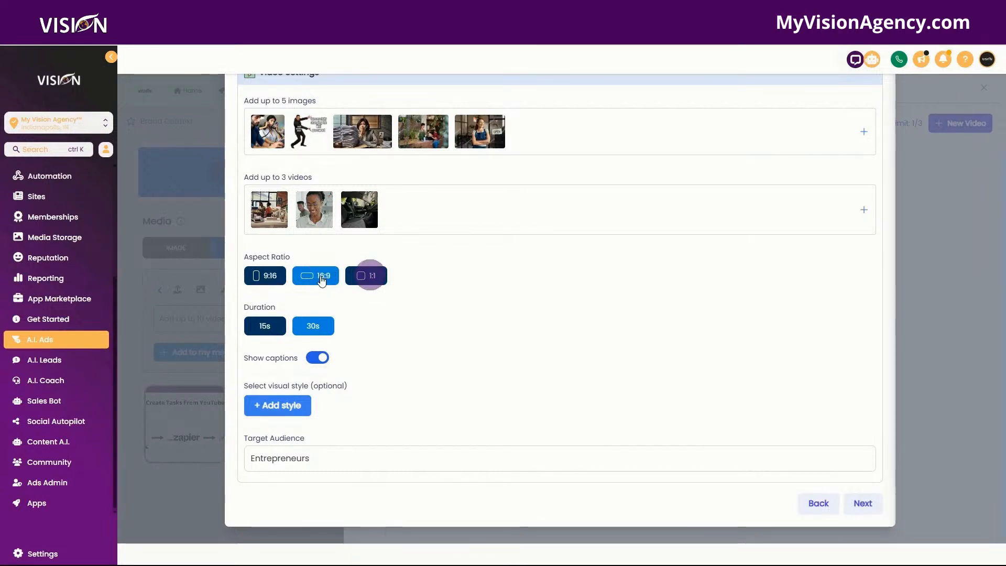
left_click(370, 279)
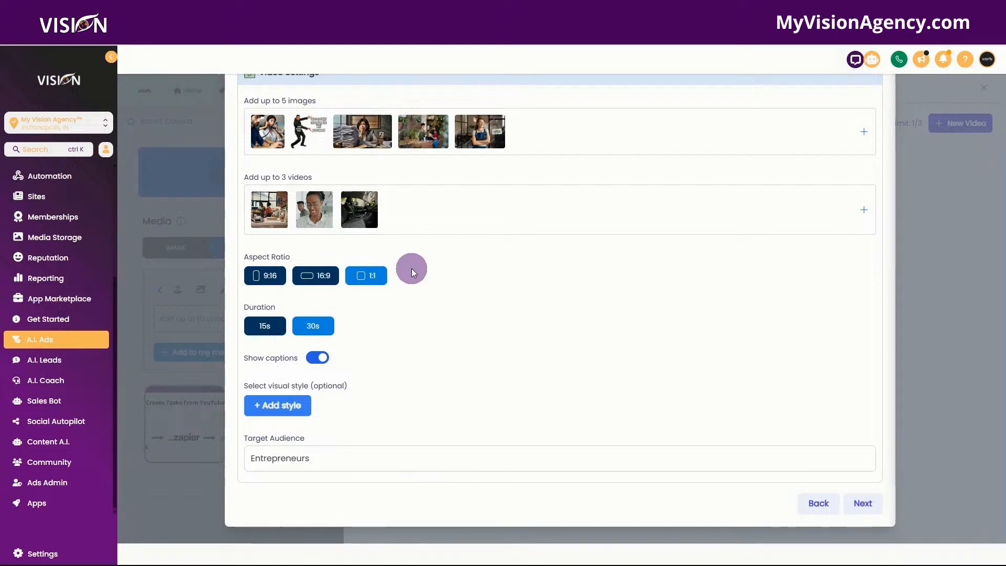
left_click(269, 278)
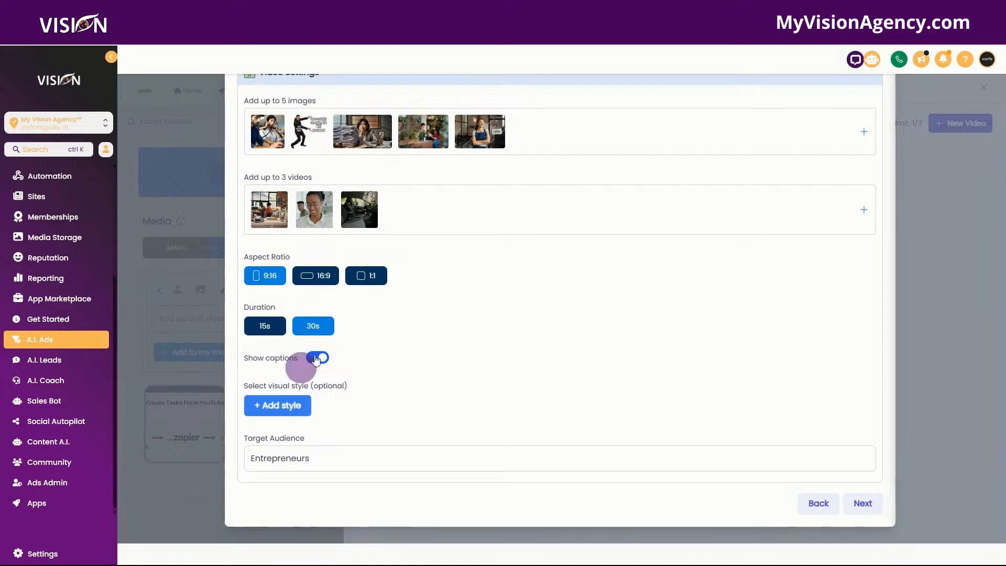
Step: Browse the visual style templates and preview the Dramatic, Dynamic Product, Full Screen and Green Screen Effect samples
left_click(279, 406)
scroll(636, 288, "down", 2)
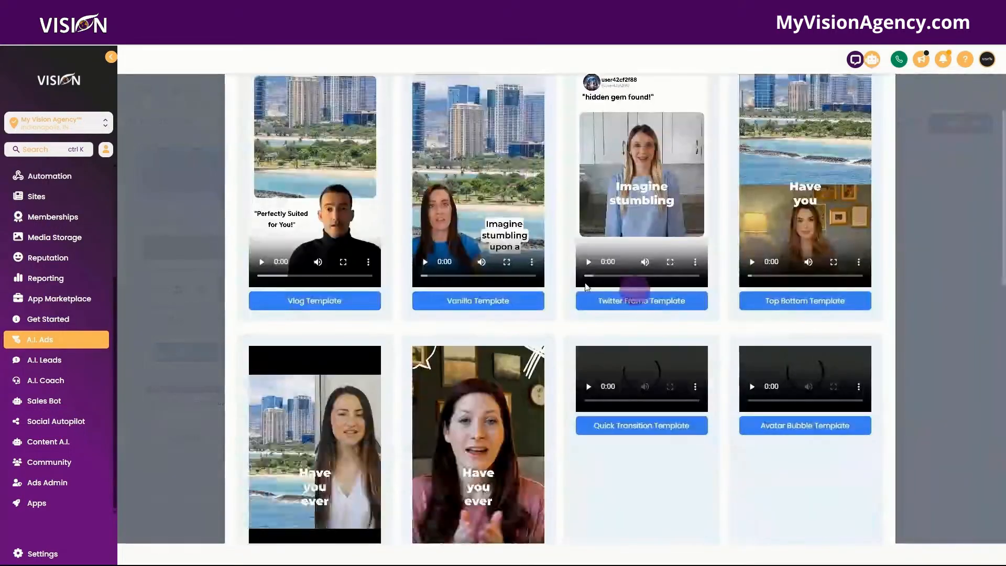
scroll(638, 290, "down", 2)
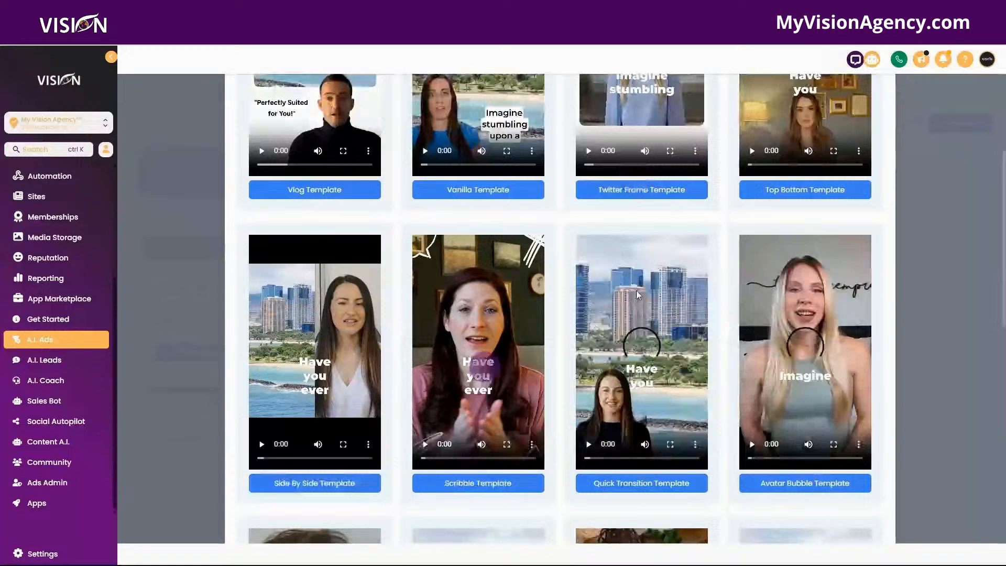
scroll(618, 363, "down", 4)
scroll(629, 409, "down", 5)
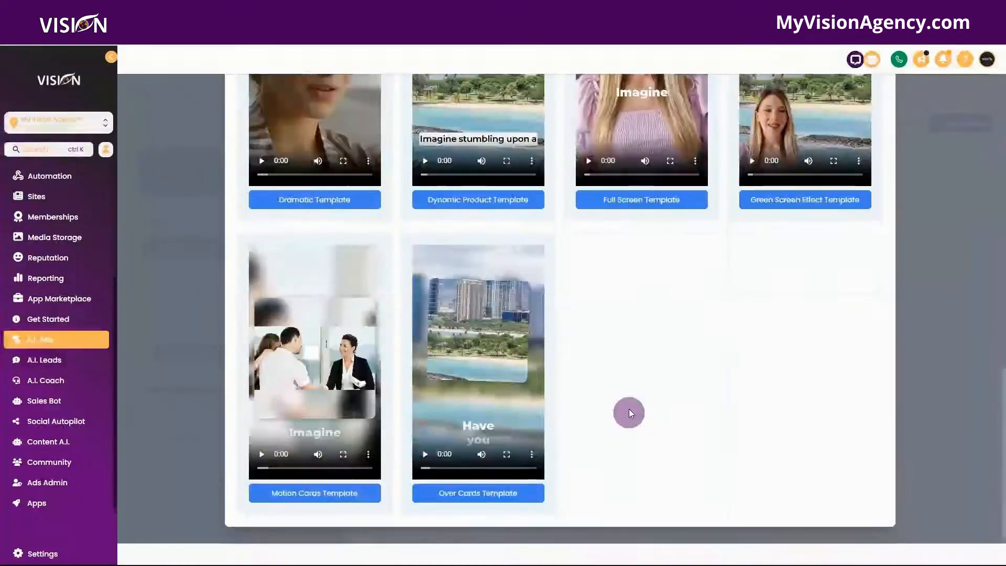
scroll(629, 413, "up", 5)
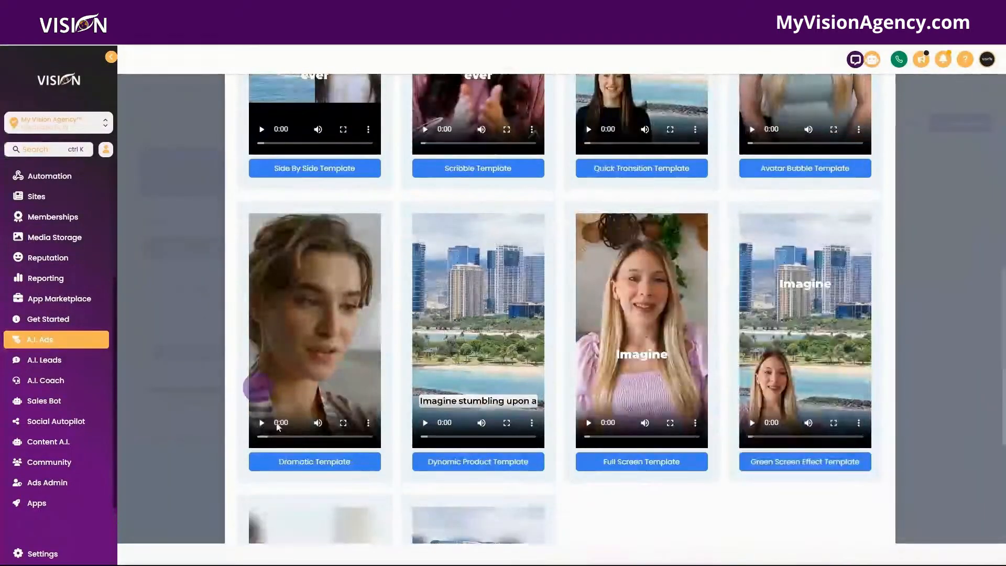
left_click(259, 422)
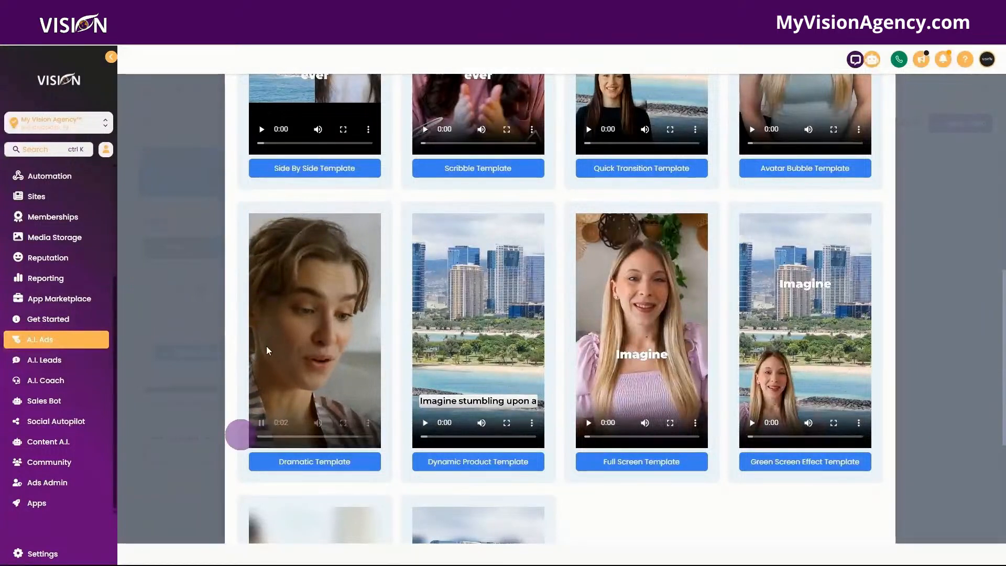
left_click(263, 422)
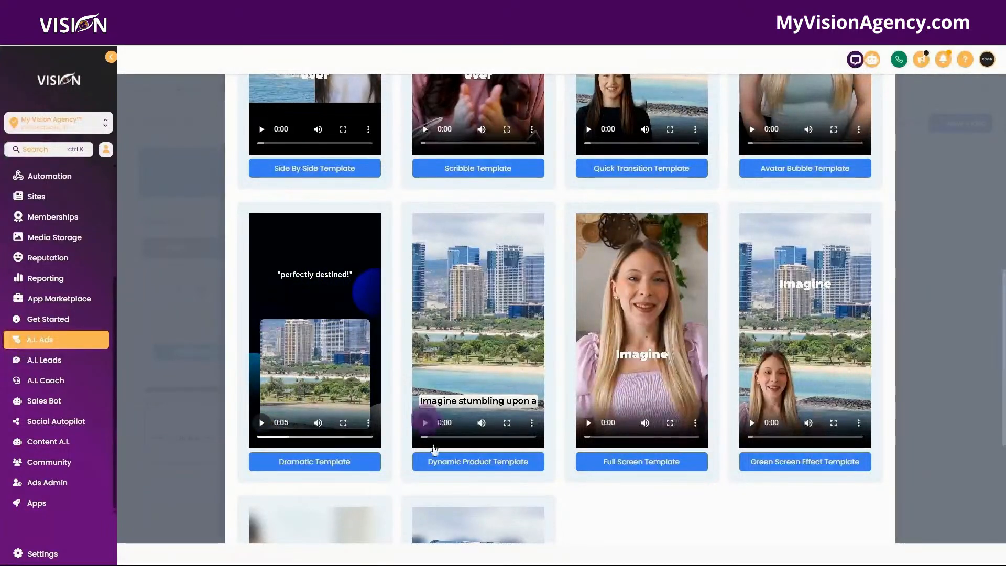
left_click(426, 423)
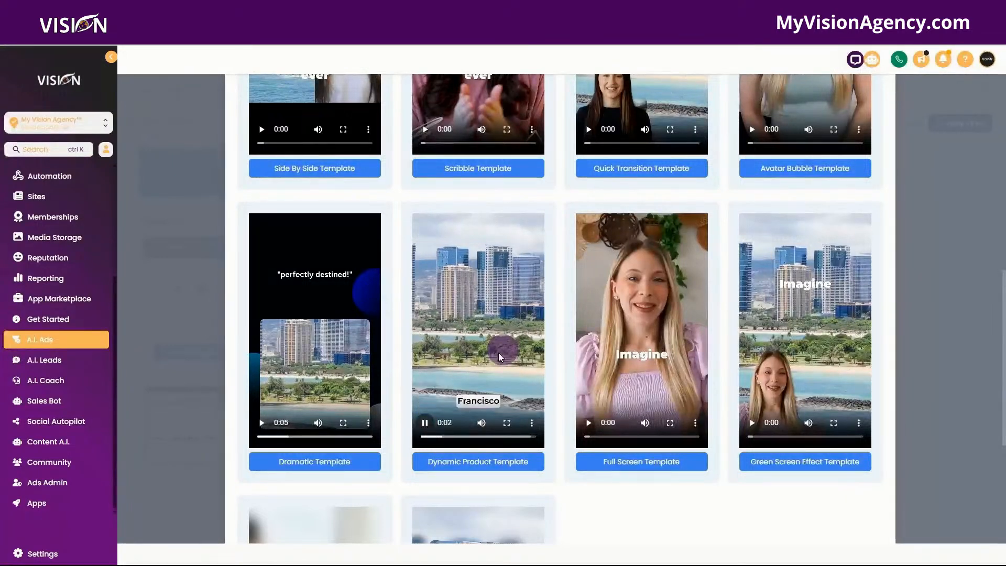
left_click(426, 425)
left_click(591, 424)
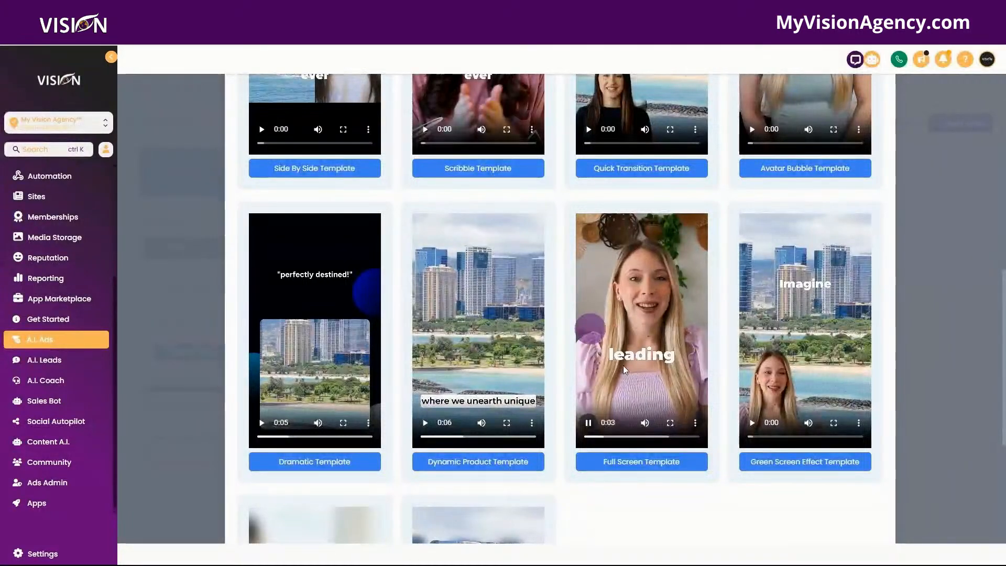
left_click(591, 423)
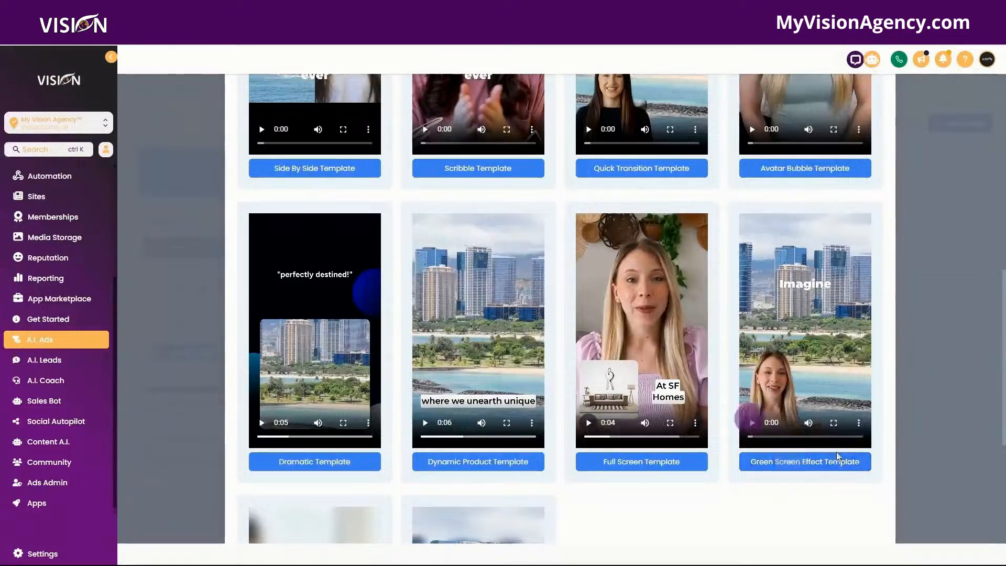
left_click(753, 422)
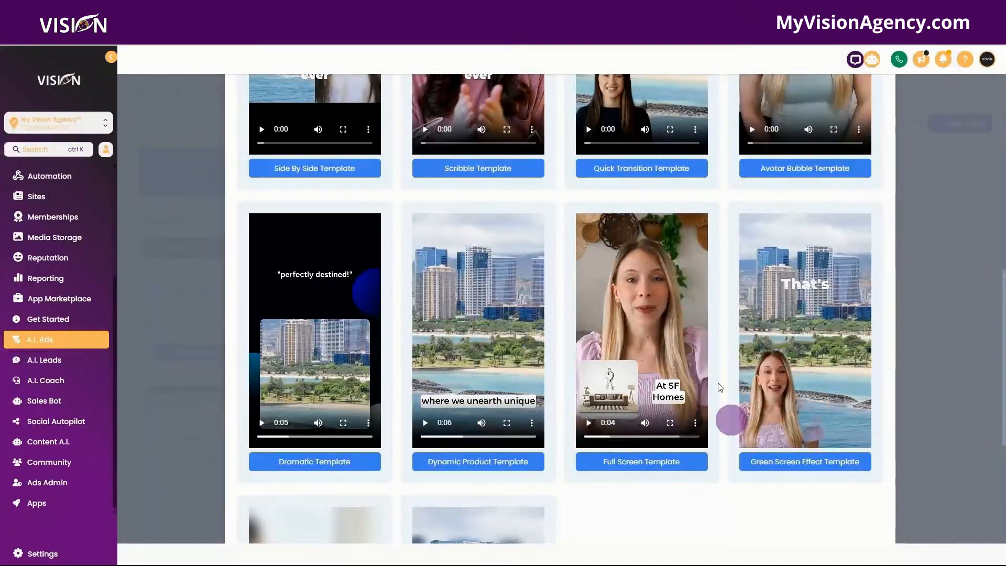
Step: Choose the Green Screen Effect Template as the visual style and continue to the script stage
left_click(804, 461)
left_click(861, 113)
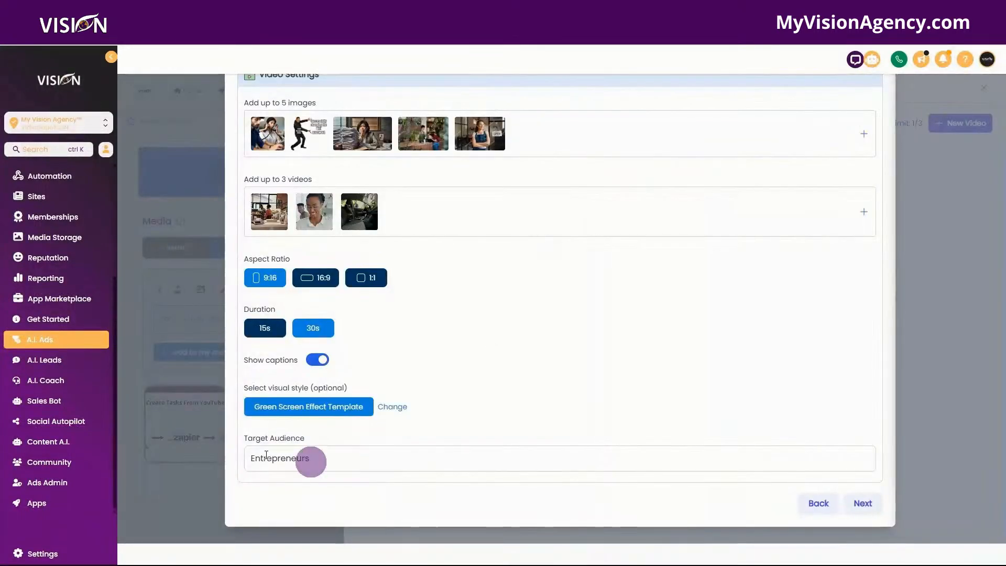
left_click(862, 504)
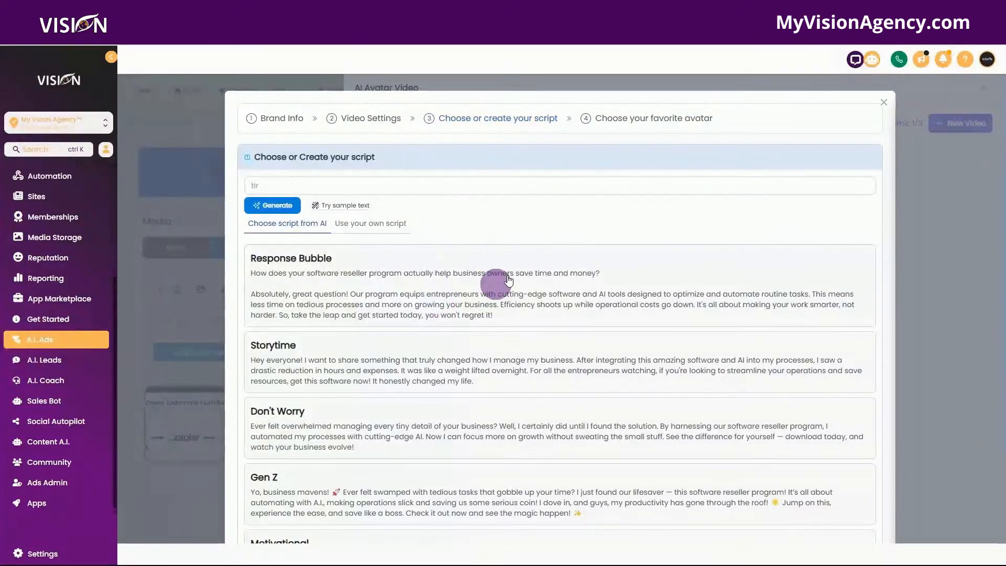
Step: Generate AI scripts from the prompt "create a High Level free trial and get a free membership in our My Vision Agency Reseller Program"
scroll(506, 283, "down", 1)
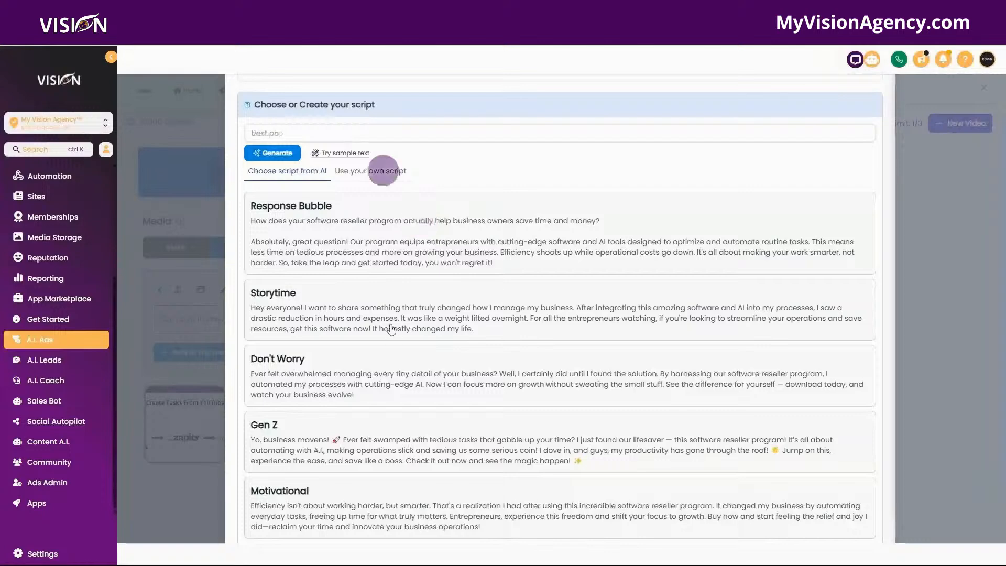
left_click(383, 170)
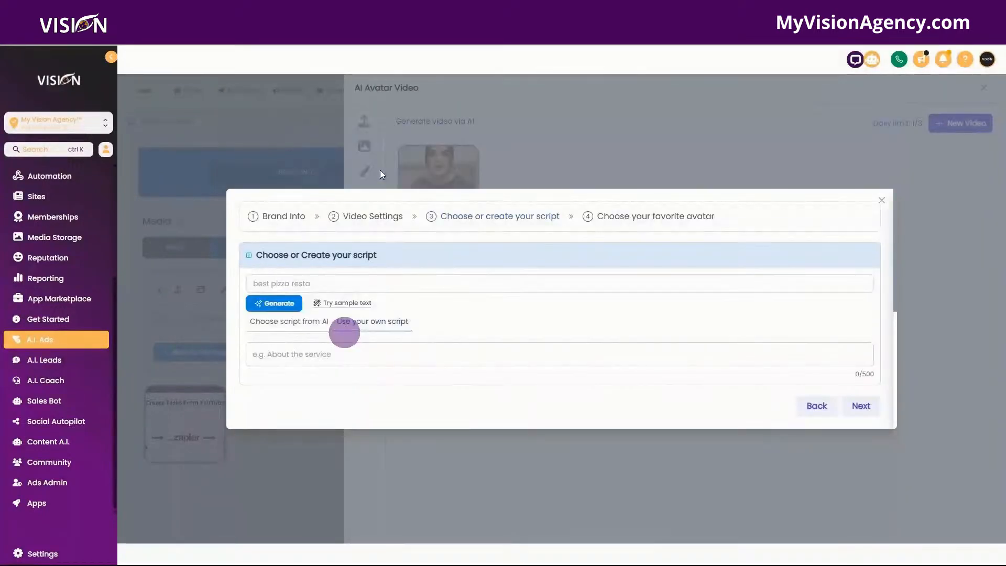
left_click(300, 320)
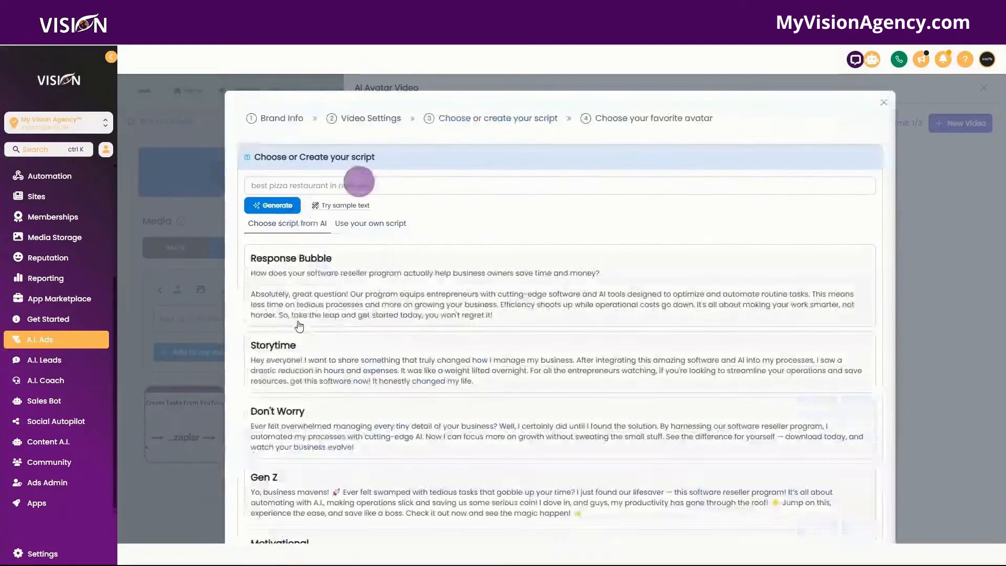
left_click(381, 182)
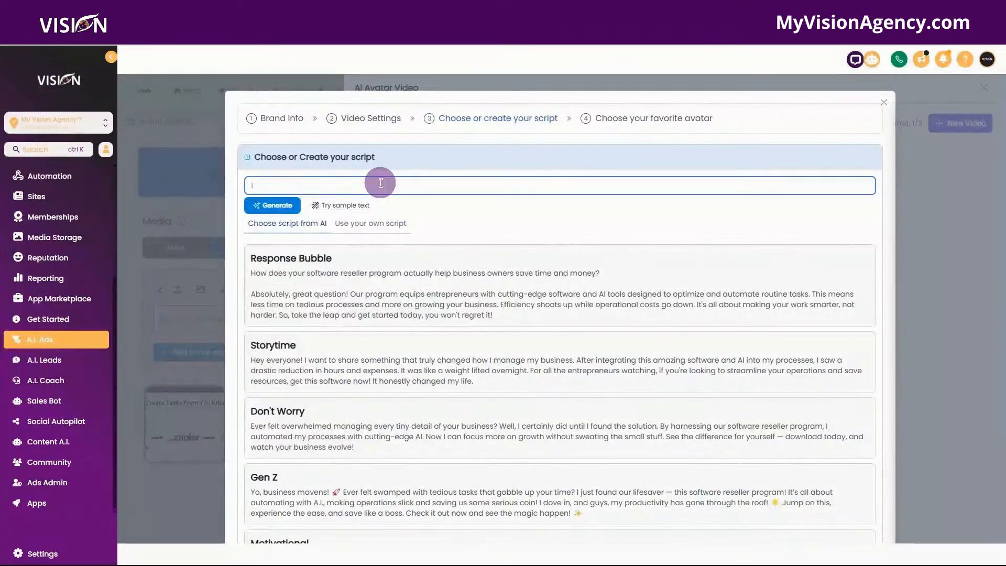
type("create a High Level free trial and get a free membership in our My Vision Agency Reseller Program")
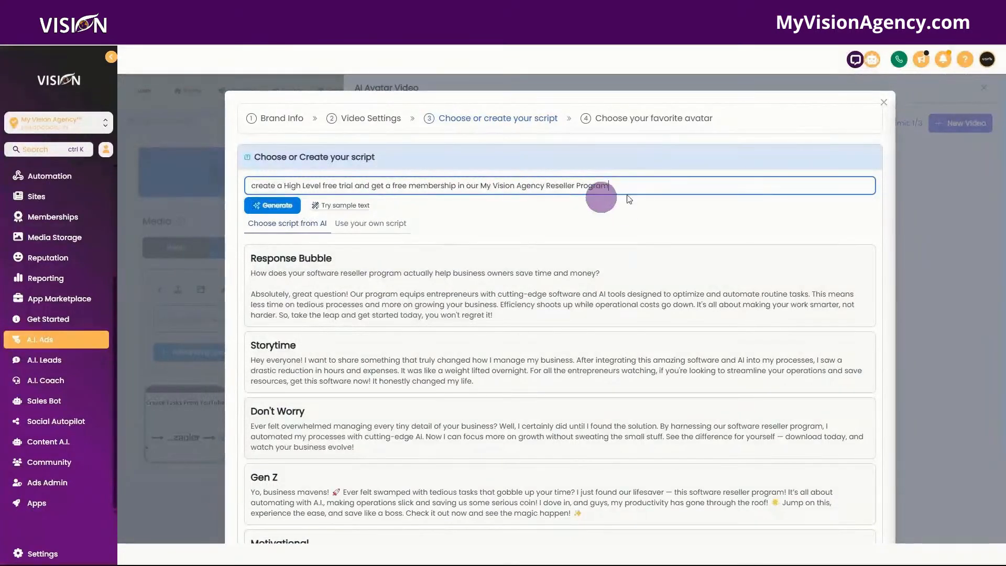
left_click(282, 205)
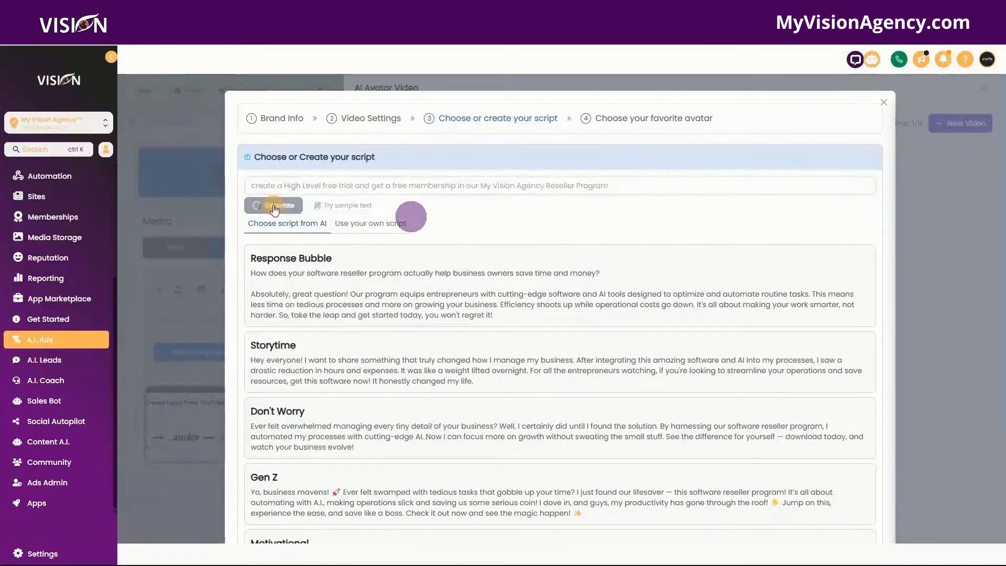
Step: Review the AI-generated scripts, choose the Gen Z script and continue to the avatar stage
left_click_drag(492, 186, 638, 187)
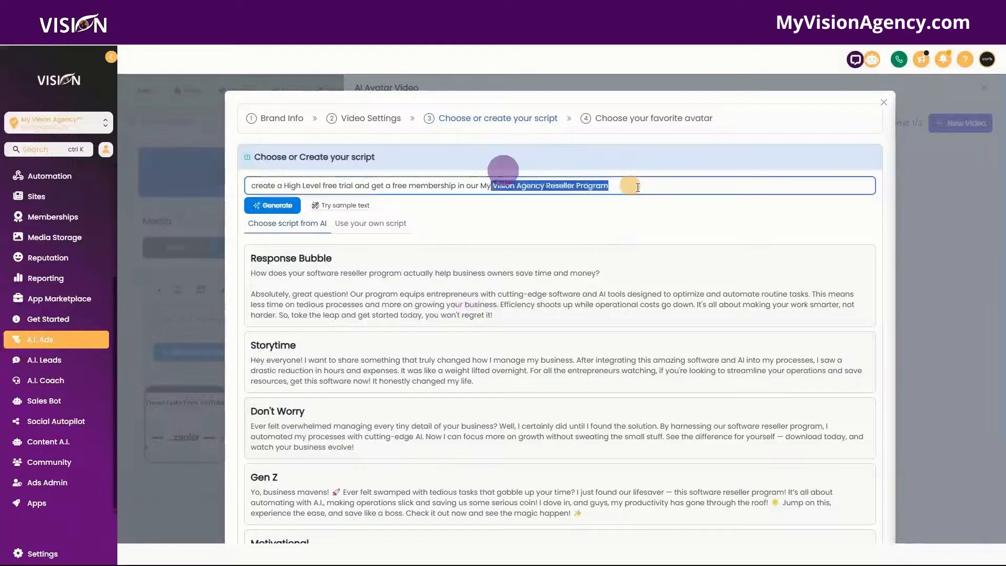
key("ctrl+a")
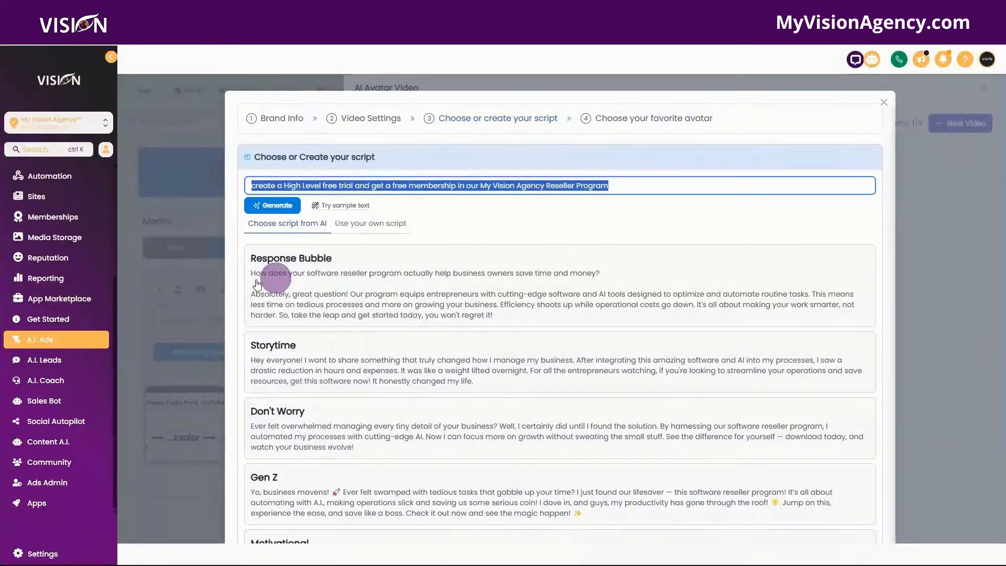
scroll(487, 291, "down", 1)
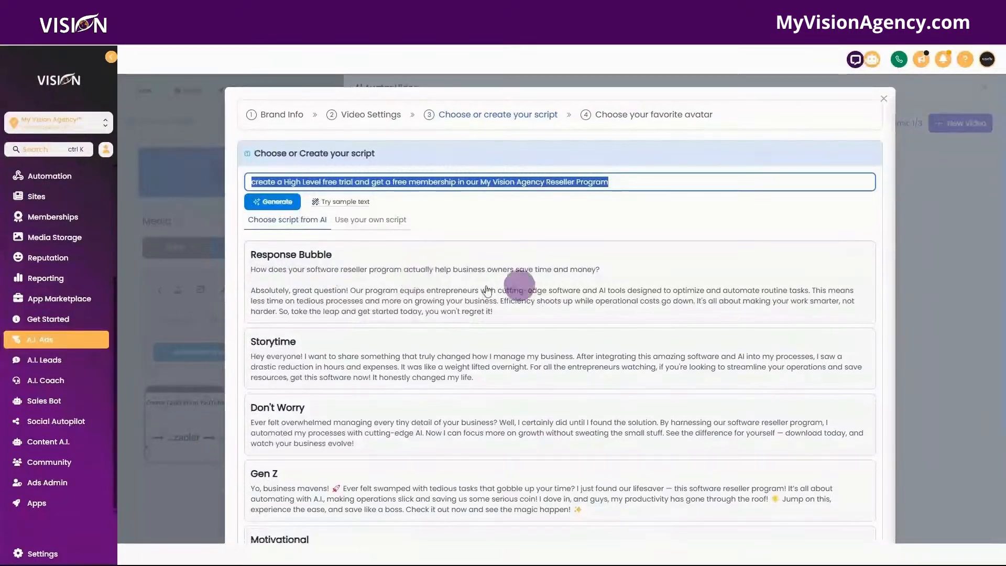
scroll(592, 228, "down", 1)
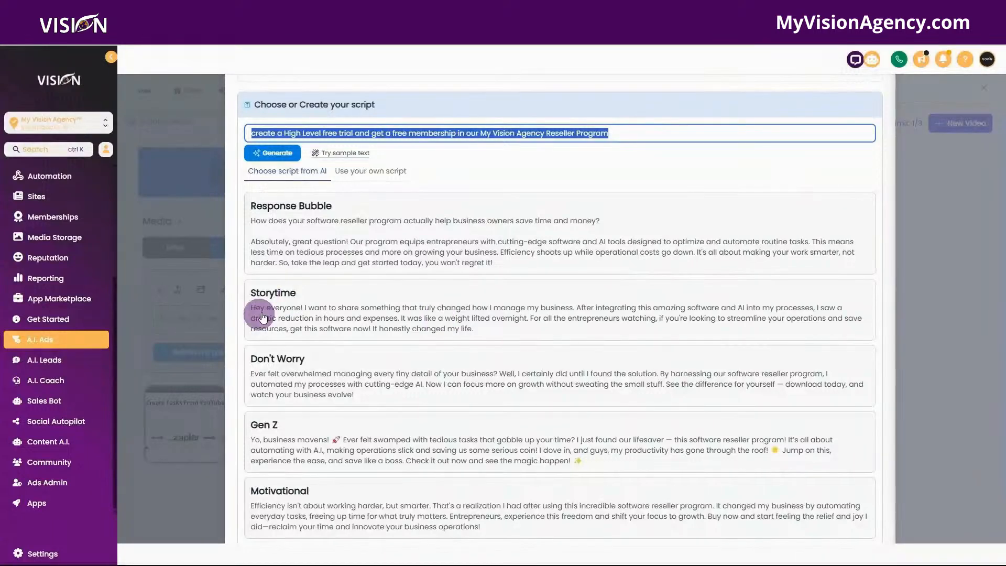
scroll(523, 238, "down", 2)
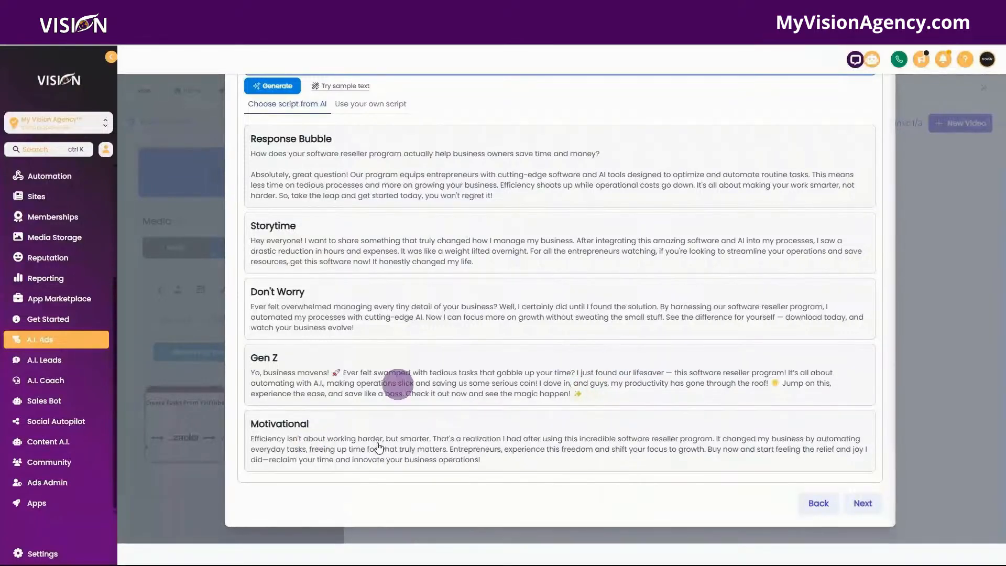
left_click(619, 395)
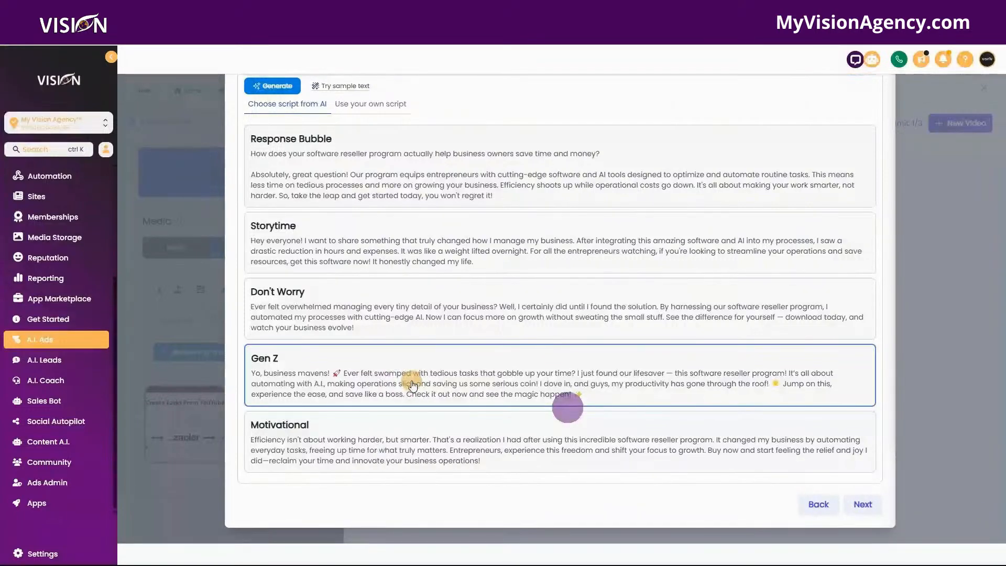
left_click(869, 504)
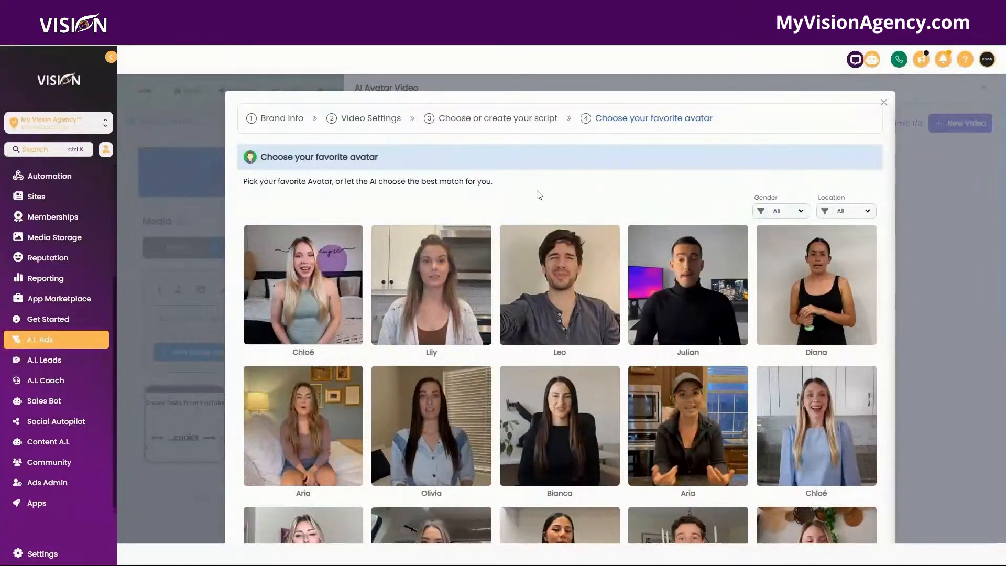
Step: Browse the first two pages of avatars, choose the Kiersten avatar and create the video
scroll(564, 285, "down", 3)
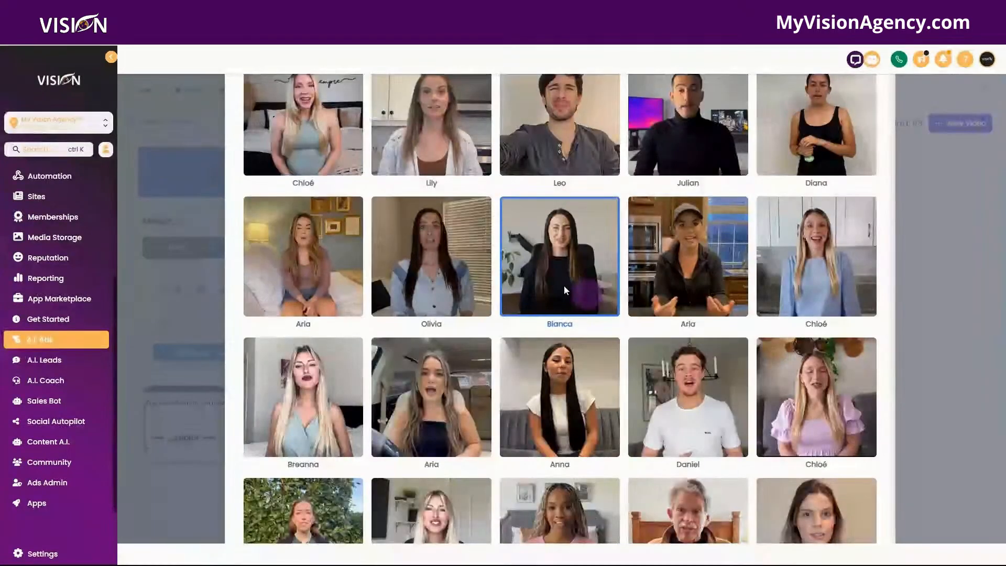
scroll(564, 285, "down", 3)
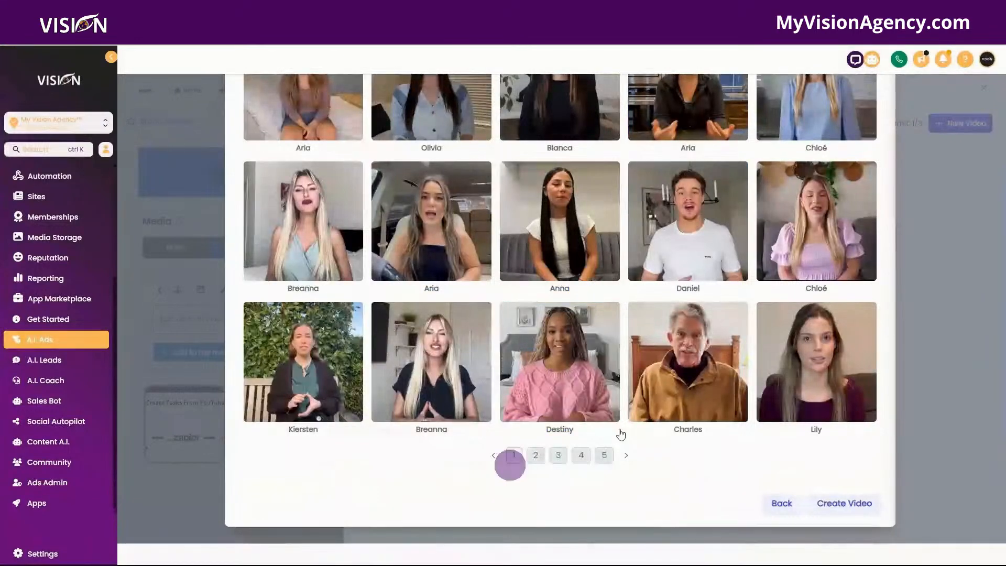
scroll(534, 458, "up", 10)
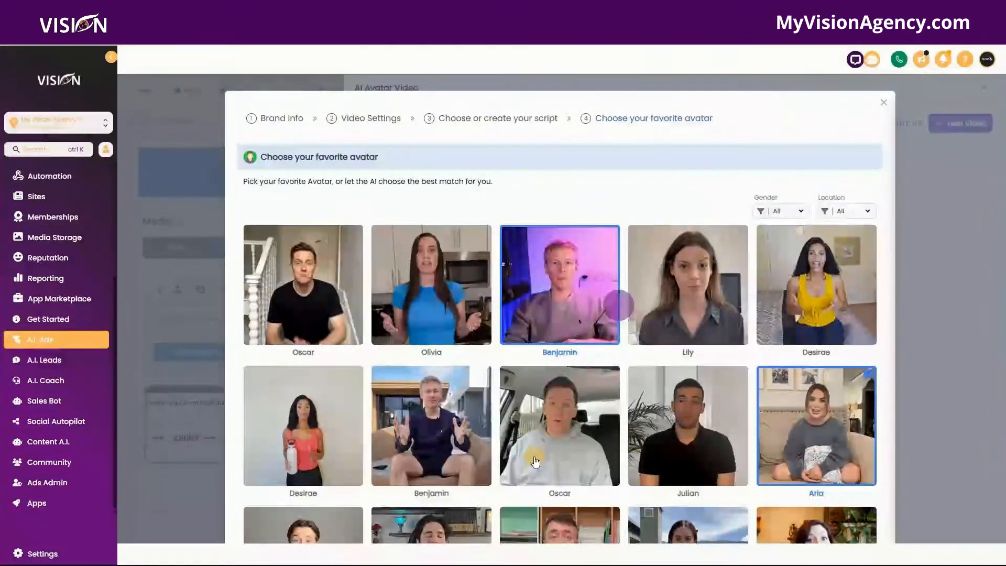
scroll(714, 328, "down", 3)
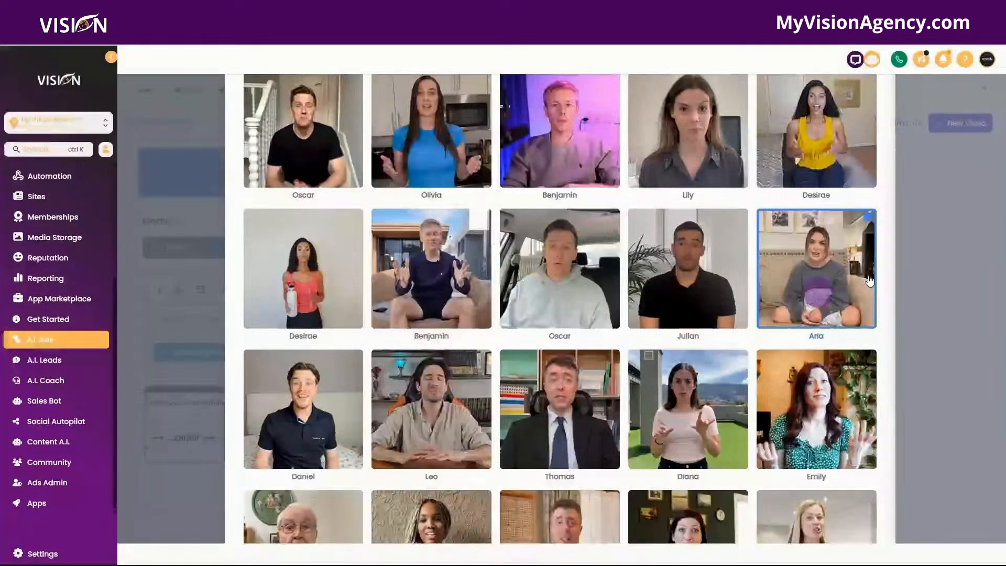
scroll(815, 271, "down", 4)
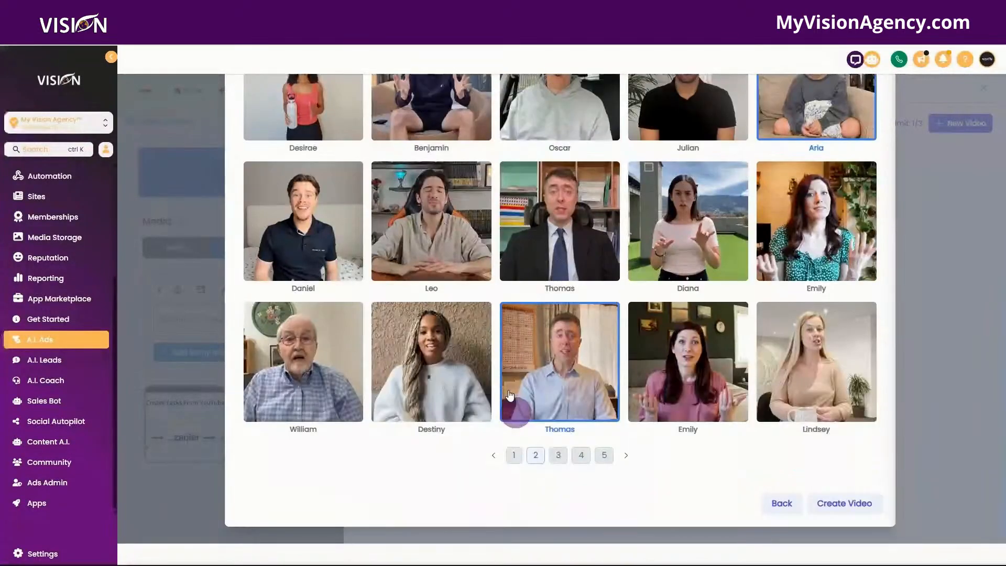
left_click(511, 456)
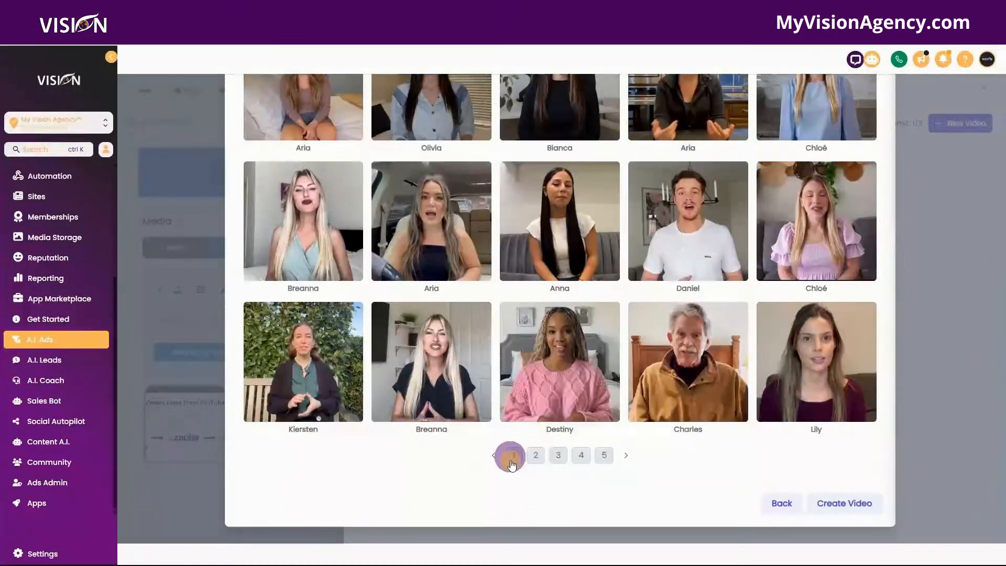
left_click(494, 455)
left_click(304, 362)
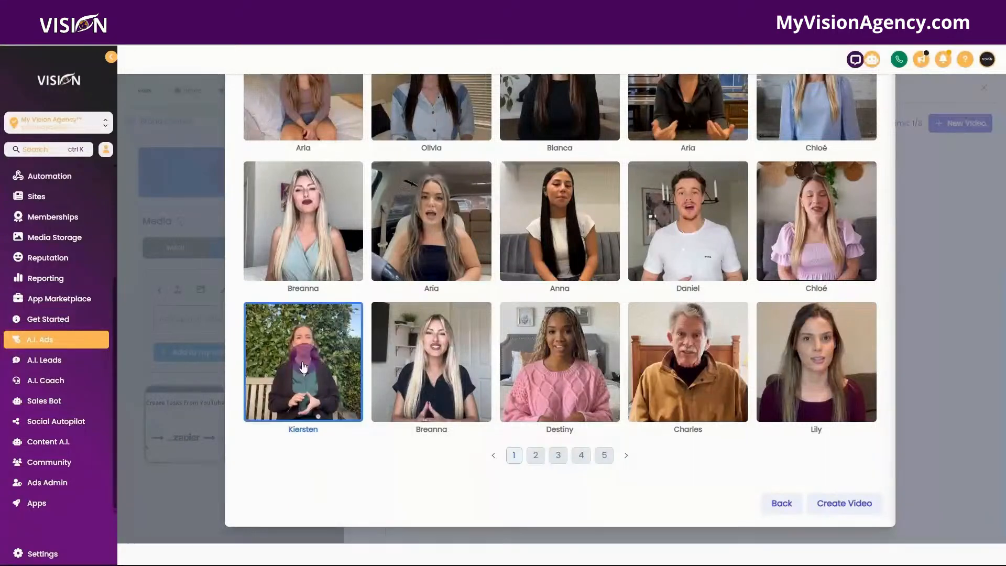
left_click(844, 503)
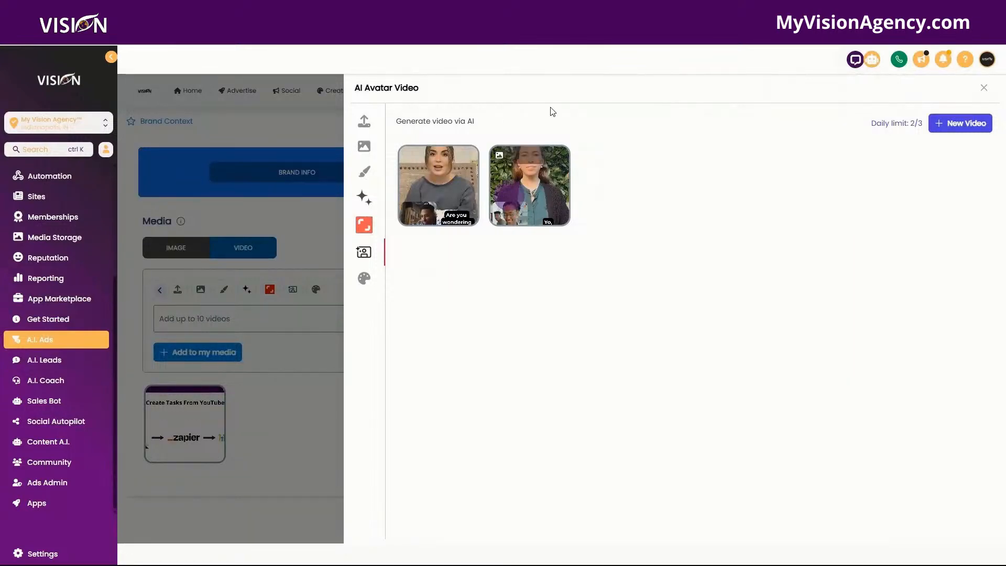
Step: Play the new AI avatar video in the preview and close it
left_click(495, 159)
left_click(497, 414)
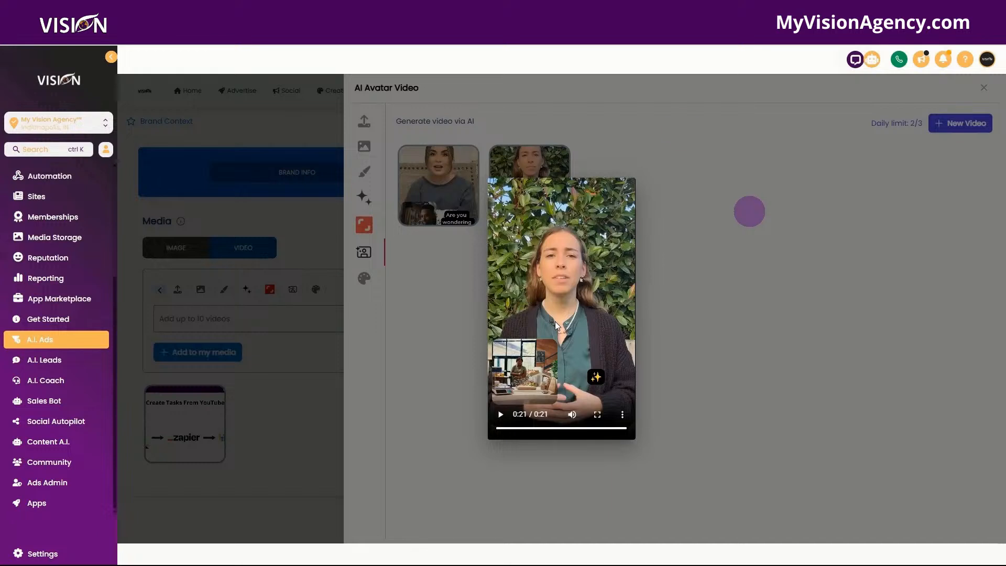
left_click(682, 130)
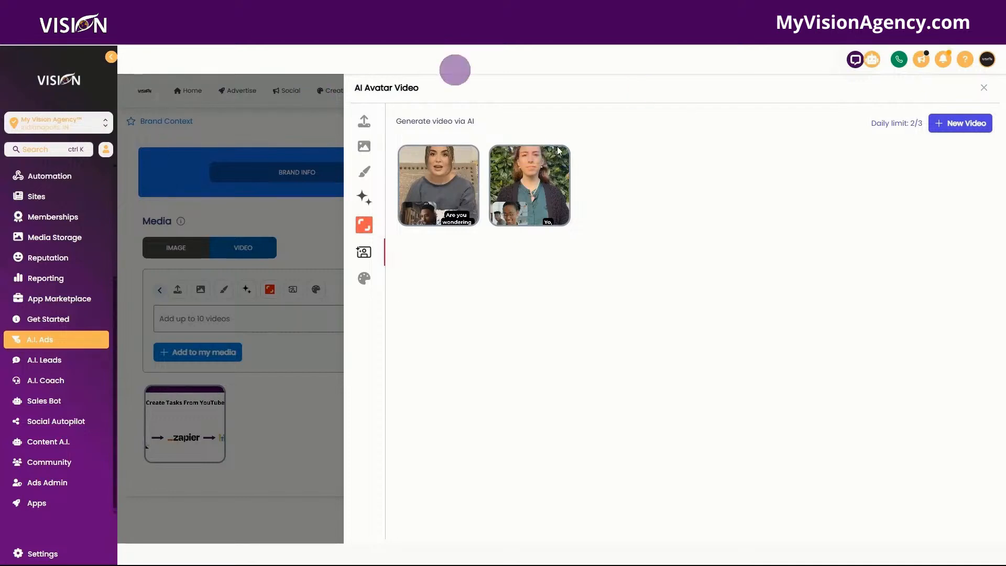
Step: Start a TikTok video ad campaign and add the new Kiersten AI avatar video as its creative
left_click(261, 128)
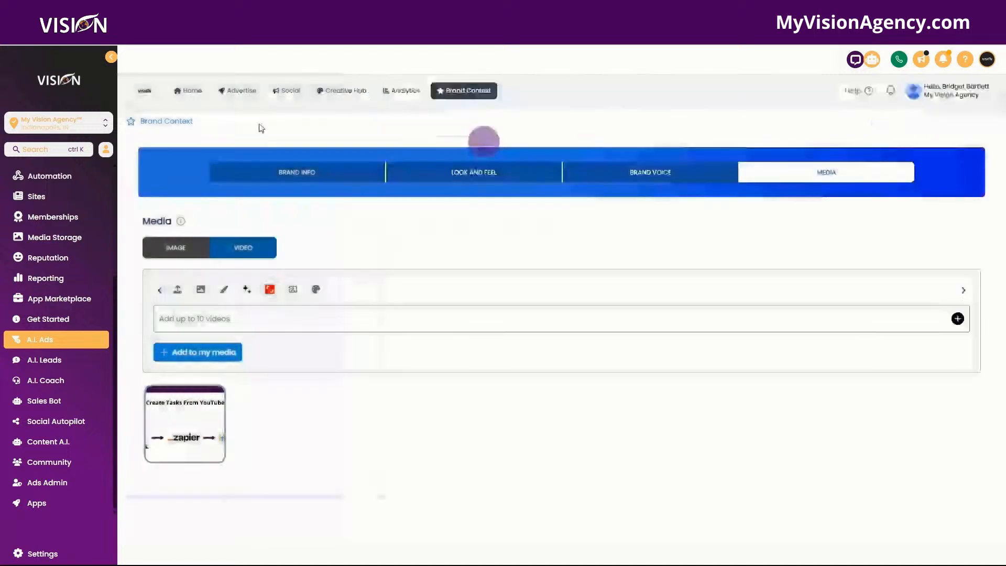
left_click(240, 90)
left_click(716, 227)
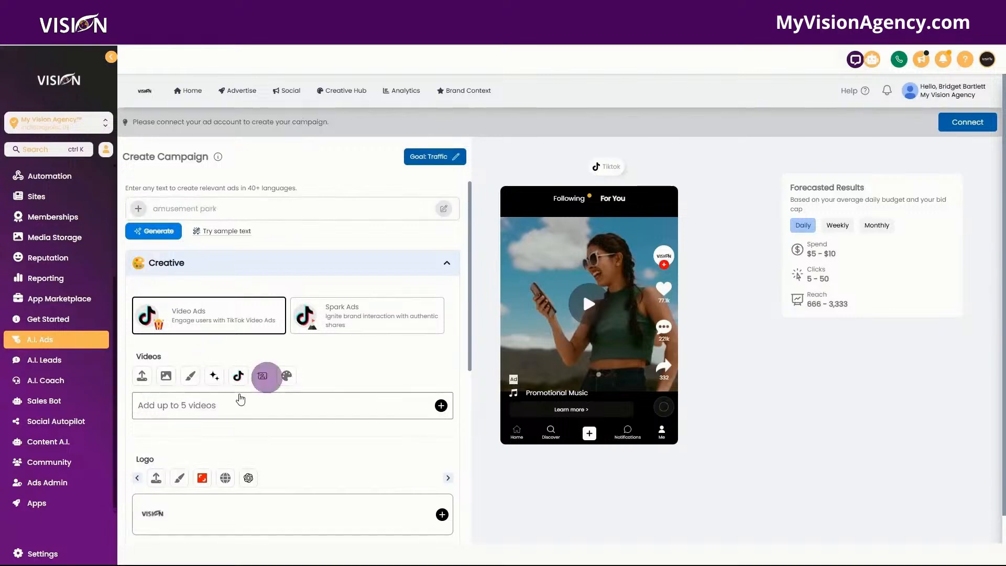
left_click(265, 377)
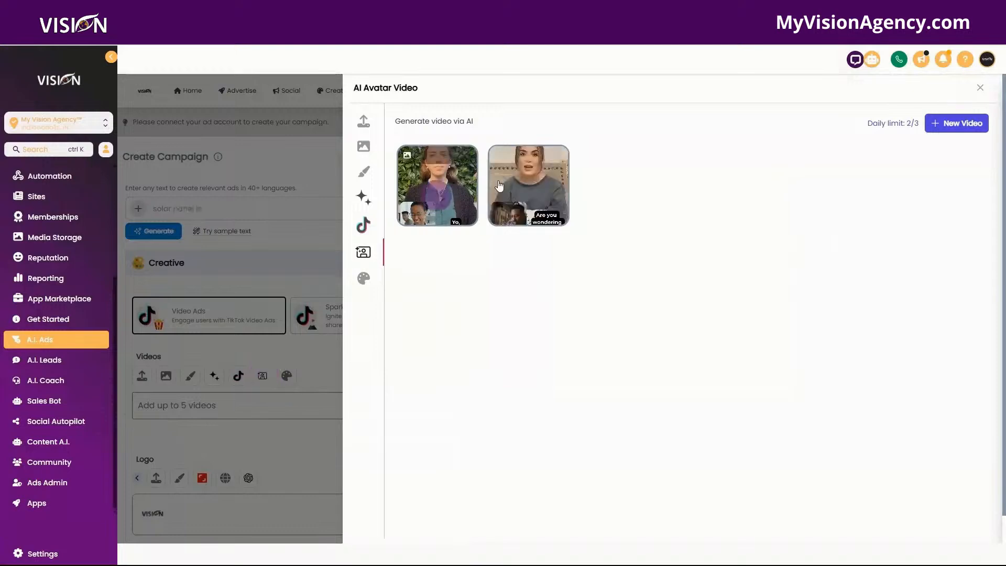
left_click(436, 195)
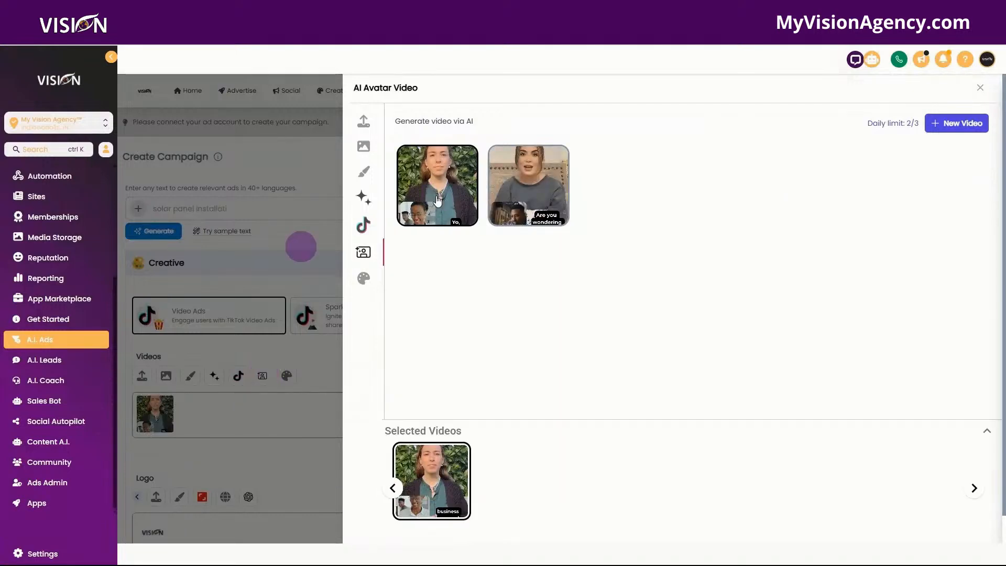
left_click(301, 245)
Step: Create a TikTok social post and attach the new Kiersten AI avatar video to it
left_click(286, 90)
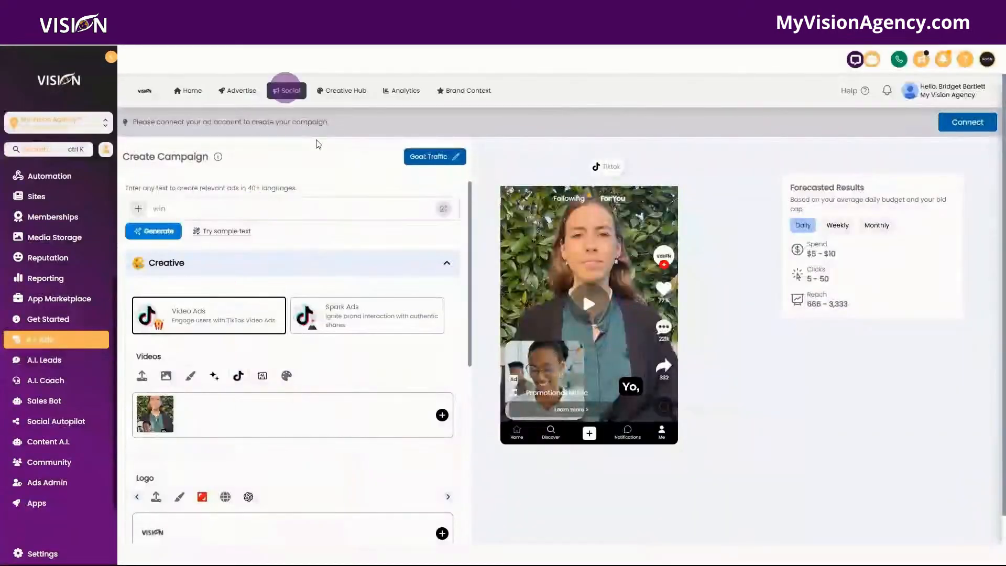
left_click(288, 92)
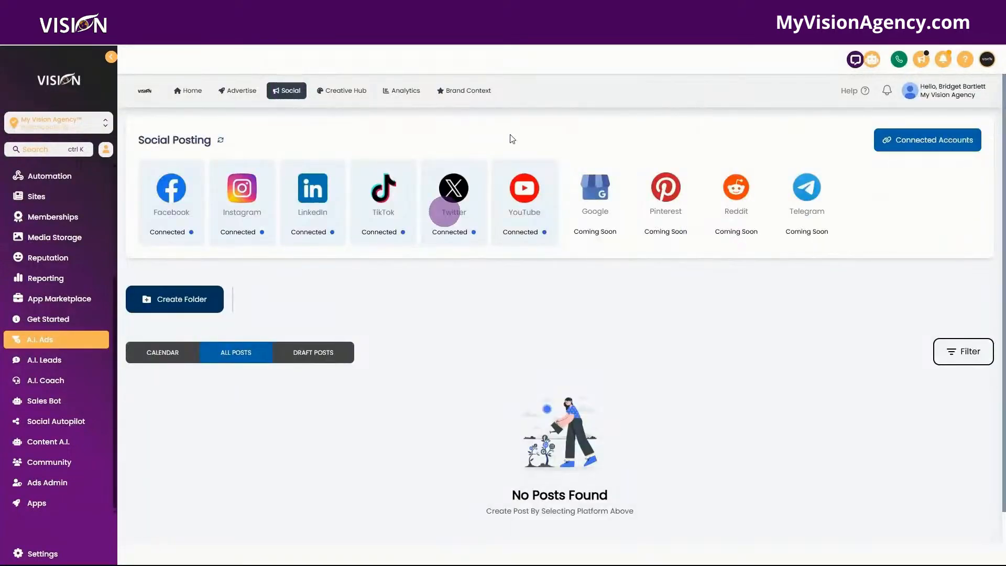
left_click(384, 192)
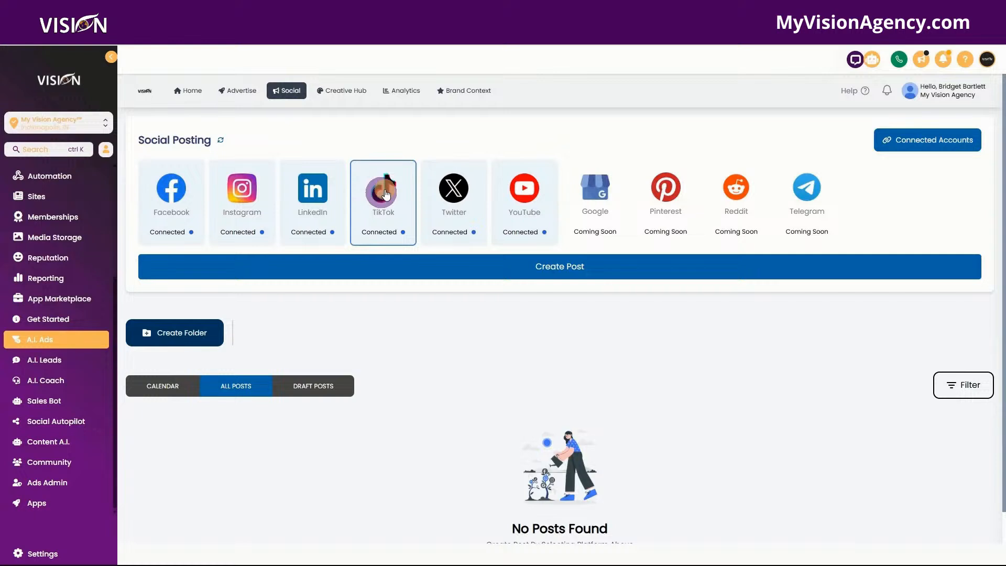
left_click(535, 263)
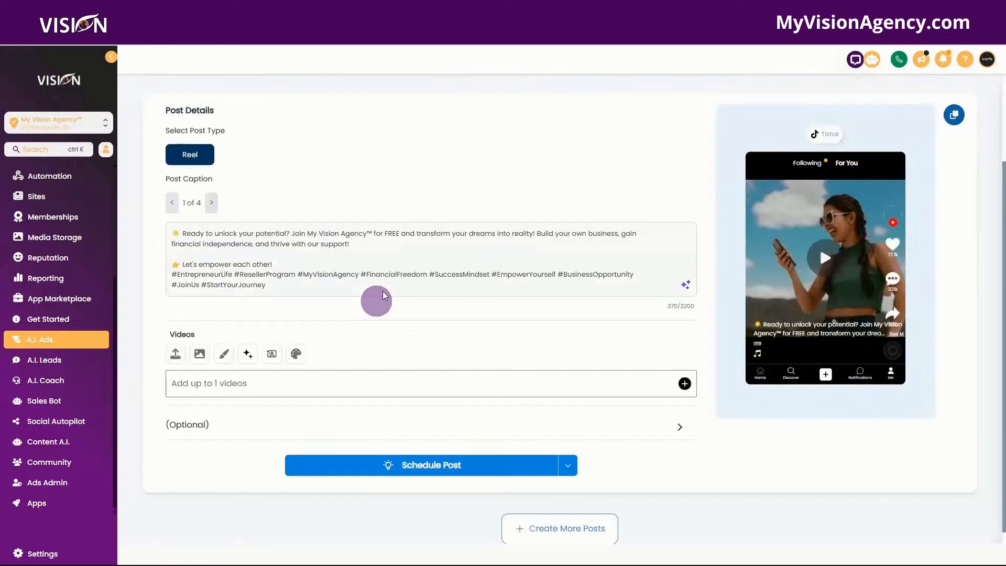
left_click(272, 354)
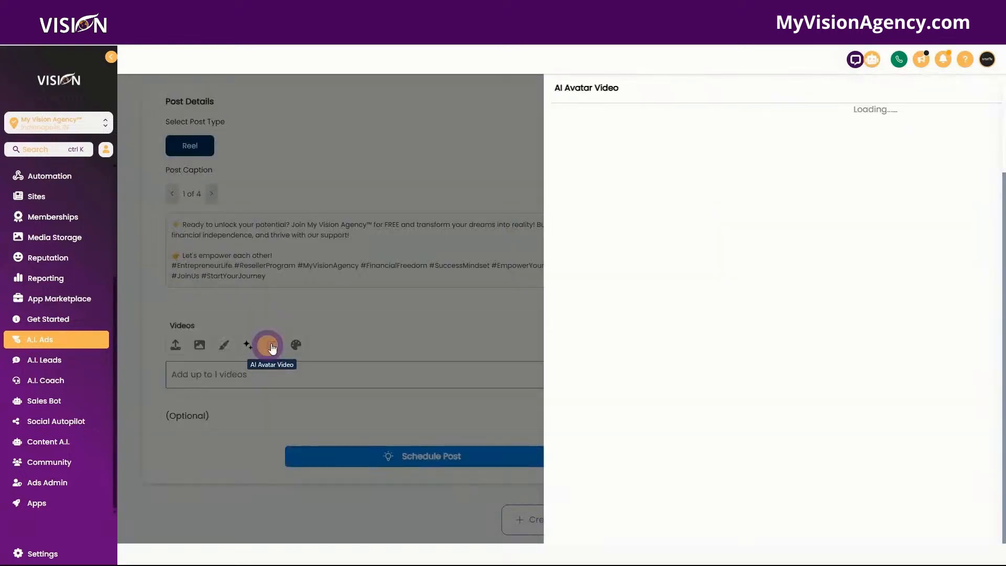
left_click(440, 188)
left_click(328, 281)
scroll(421, 264, "up", 2)
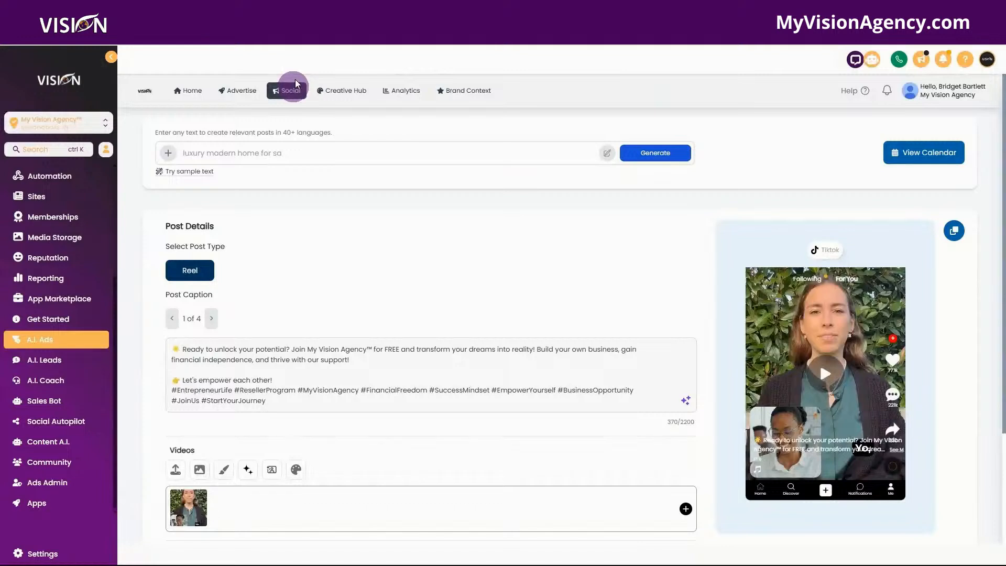
Step: View the March 19 Open Office Hours event in the community's events calendar and open its meeting link
left_click(55, 340)
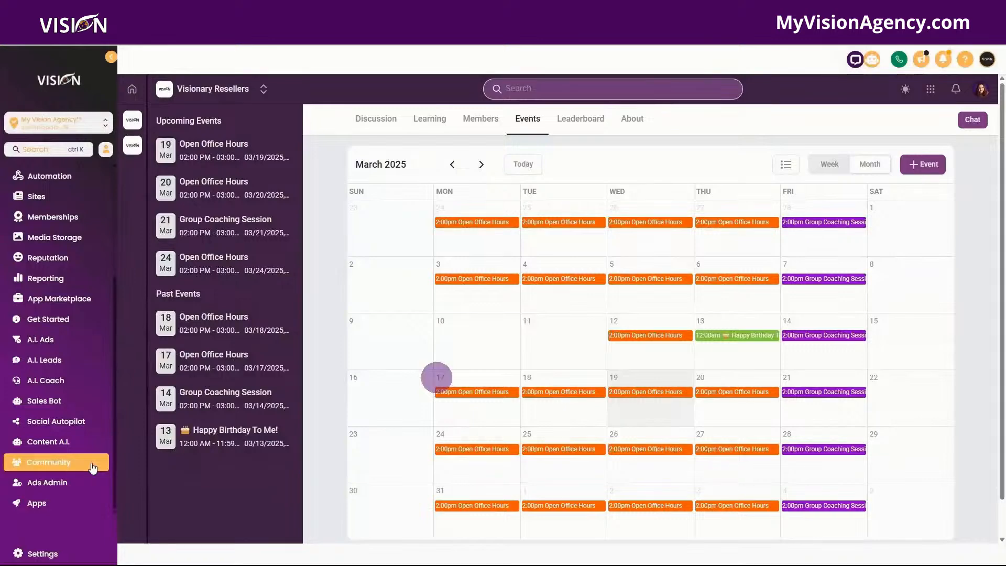
left_click(632, 392)
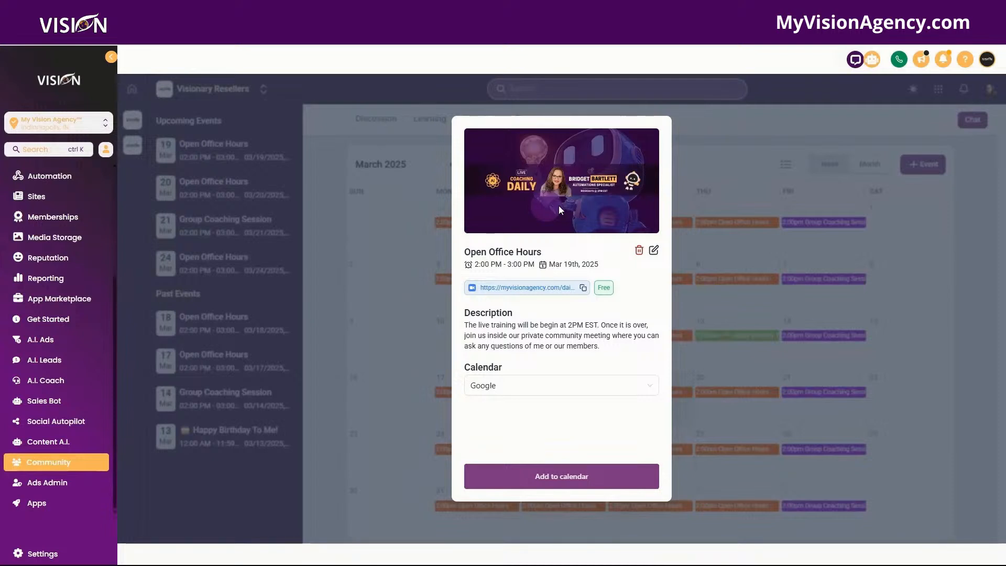
left_click(523, 290)
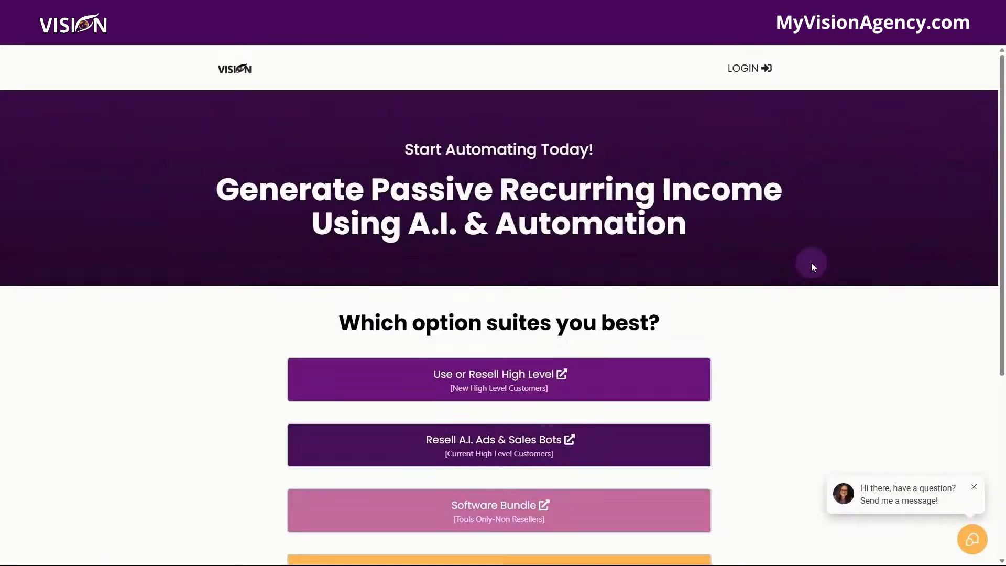
Step: Examine the reseller, software bundle, community and consultation options on the agency's website
scroll(811, 266, "down", 1)
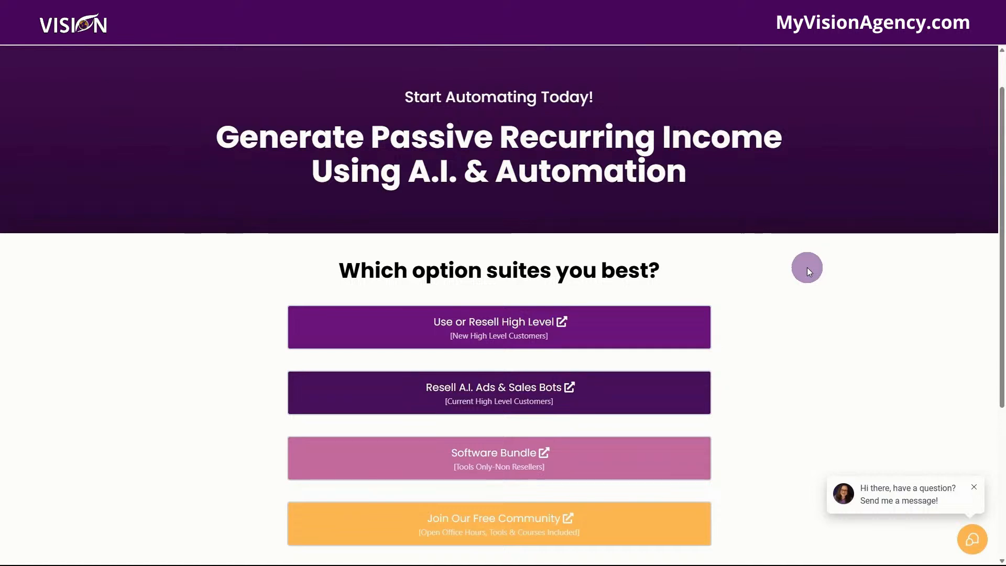
scroll(807, 271, "down", 1)
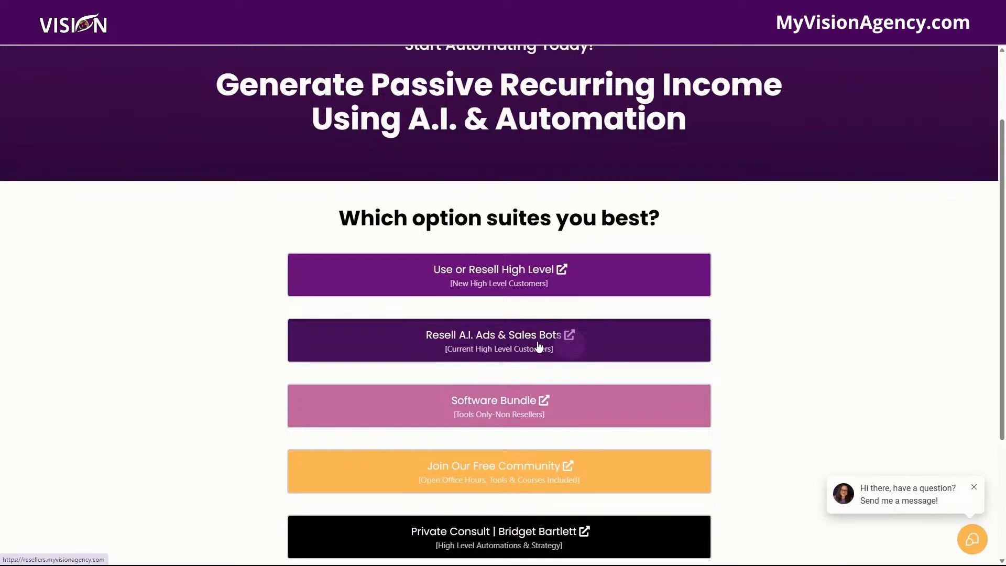
scroll(558, 347, "down", 2)
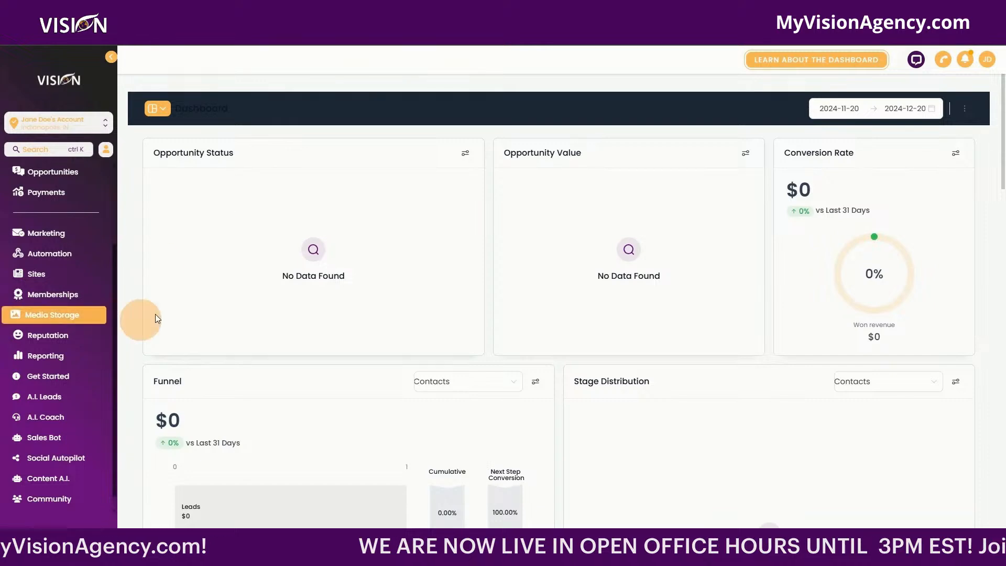
Step: Open the Get Started training lessons in the demo account
scroll(78, 236, "up", 2)
scroll(76, 233, "down", 3)
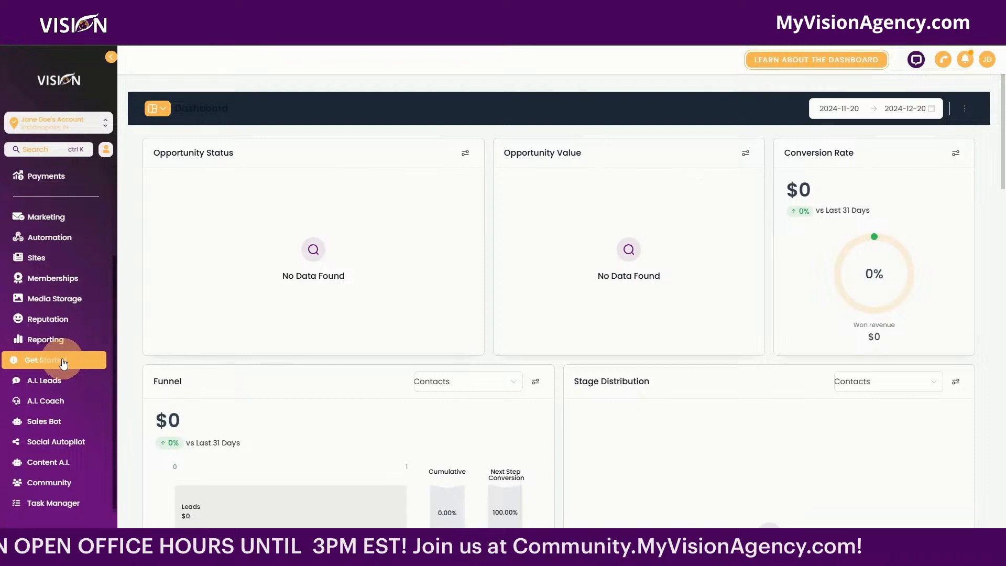
left_click(63, 361)
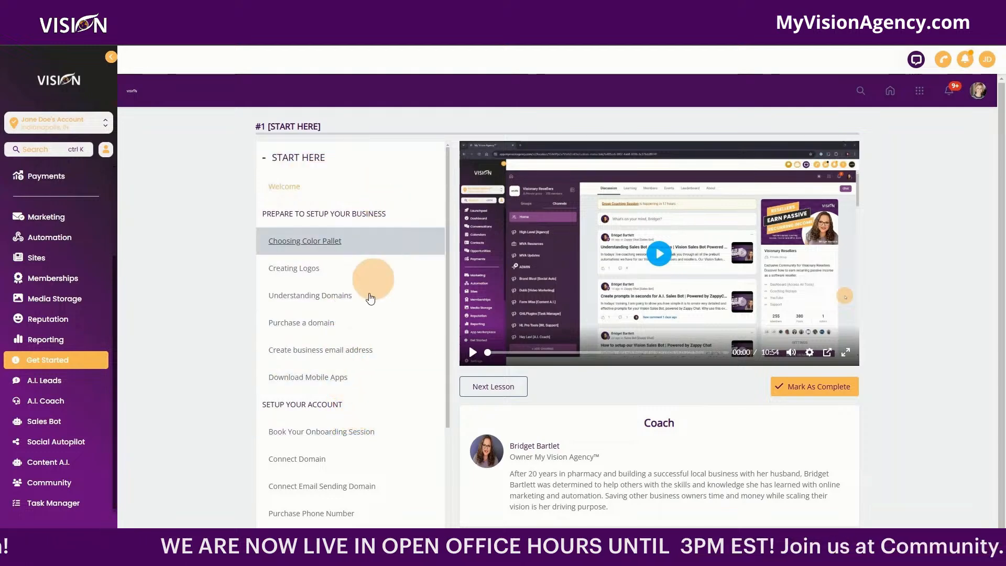
Step: Look through the [START HERE] lesson list and return to the training portal's home page
scroll(332, 403, "down", 3)
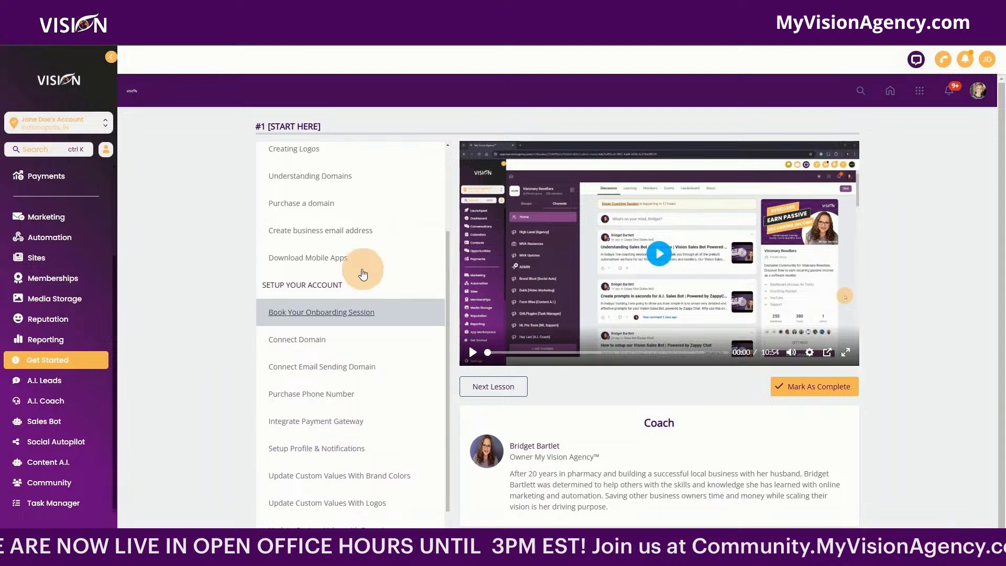
scroll(353, 297, "up", 3)
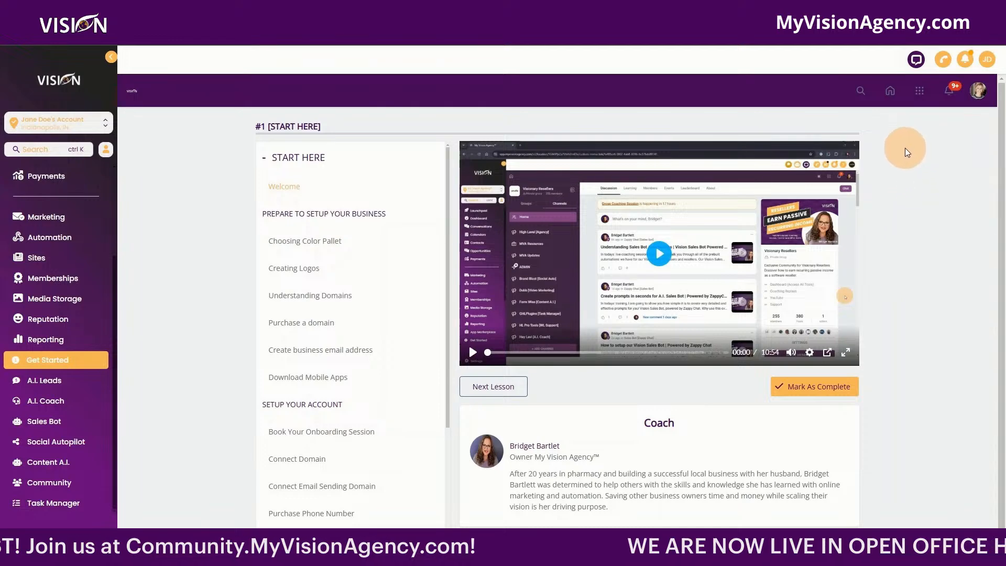
left_click(891, 92)
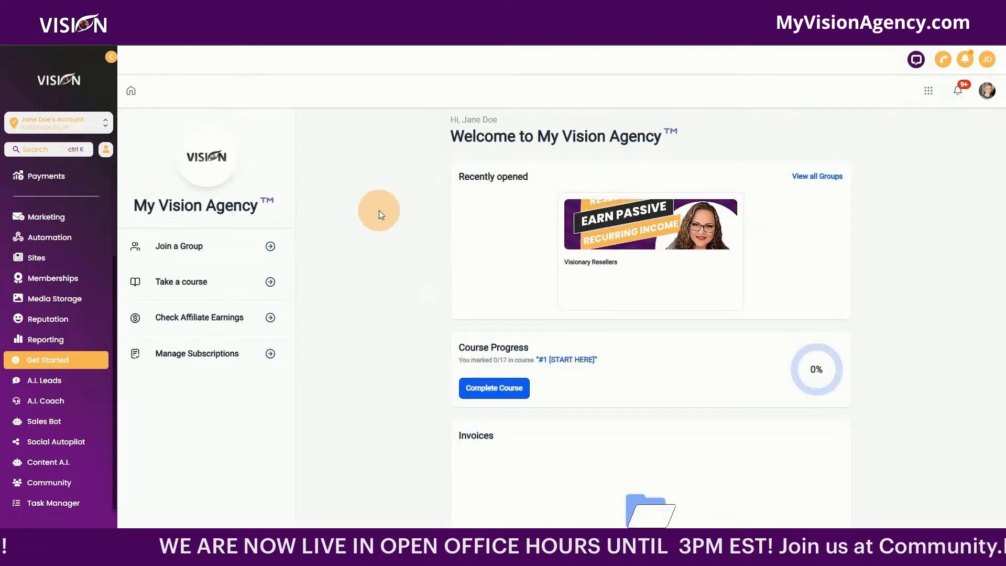
Step: Browse the portal's course library and display the links to its communities, courses and affiliates areas
left_click(217, 288)
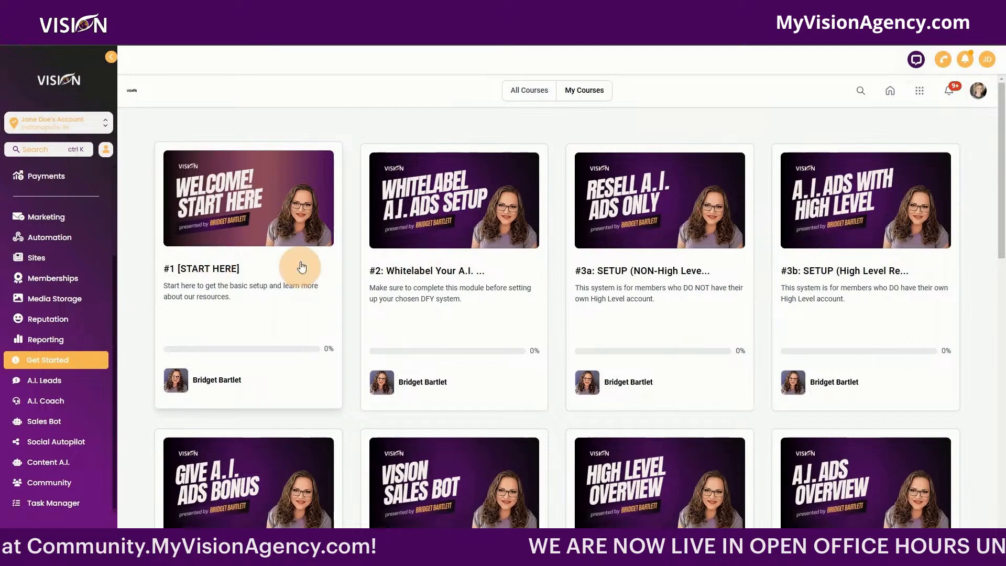
scroll(686, 266, "down", 5)
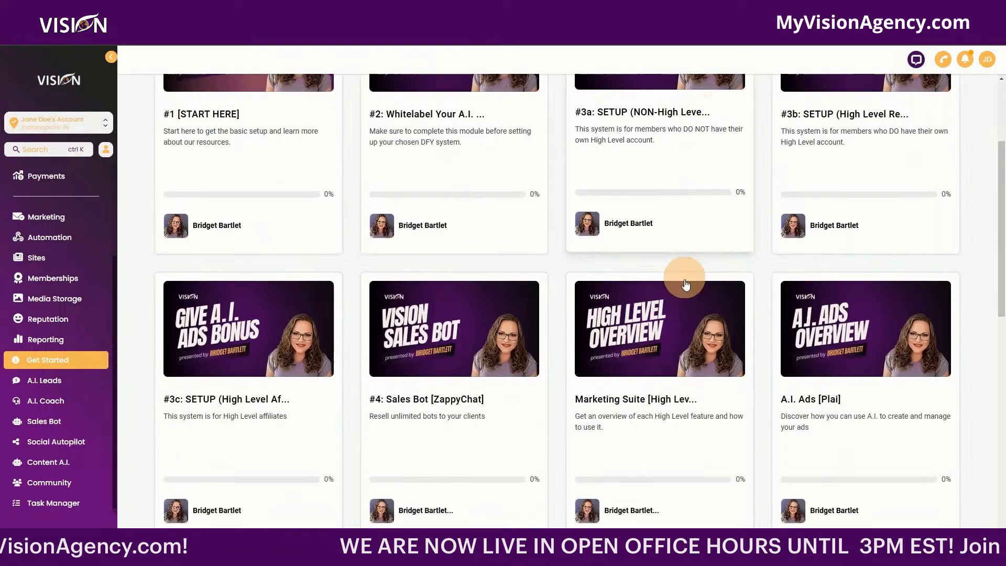
scroll(684, 313, "down", 3)
scroll(684, 313, "up", 12)
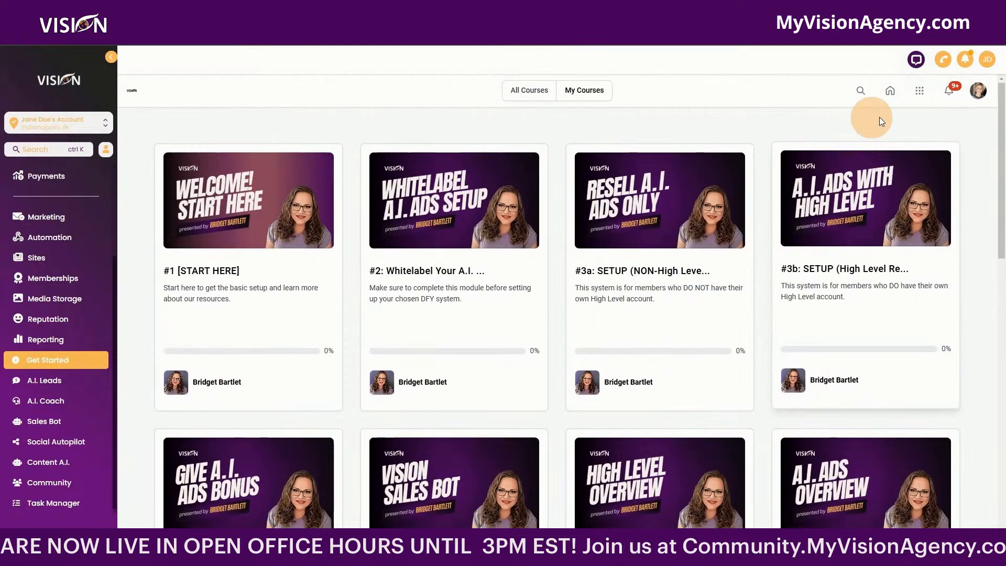
left_click(920, 90)
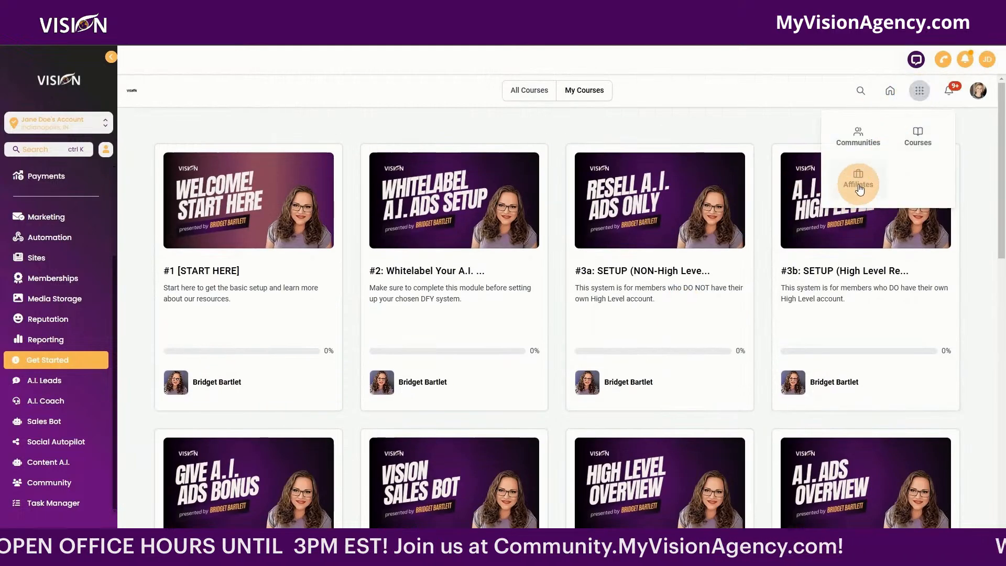
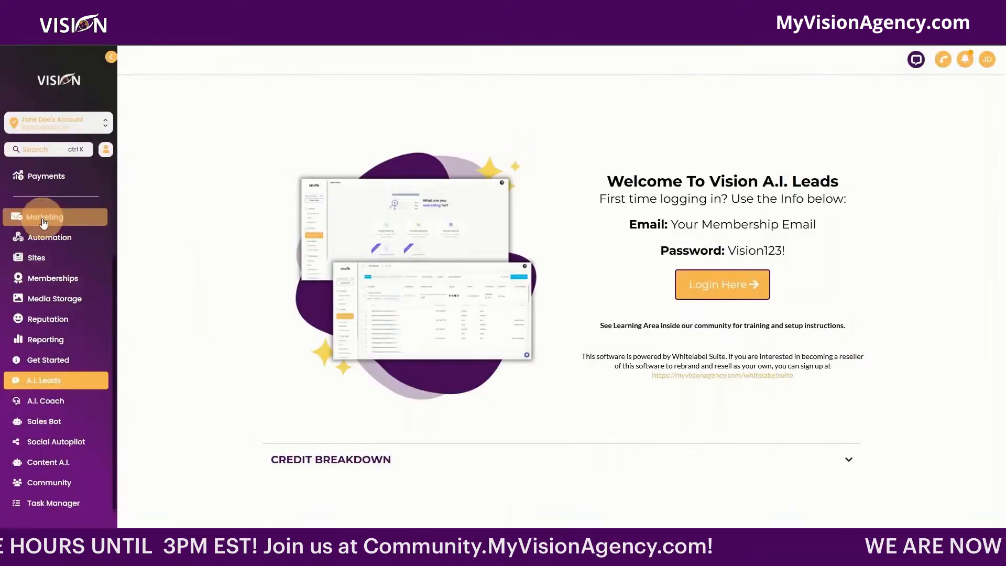
Step: Open A.I. Coach, dismiss its introductory video and open the wizard for creating a brand playbook
scroll(44, 226, "up", 3)
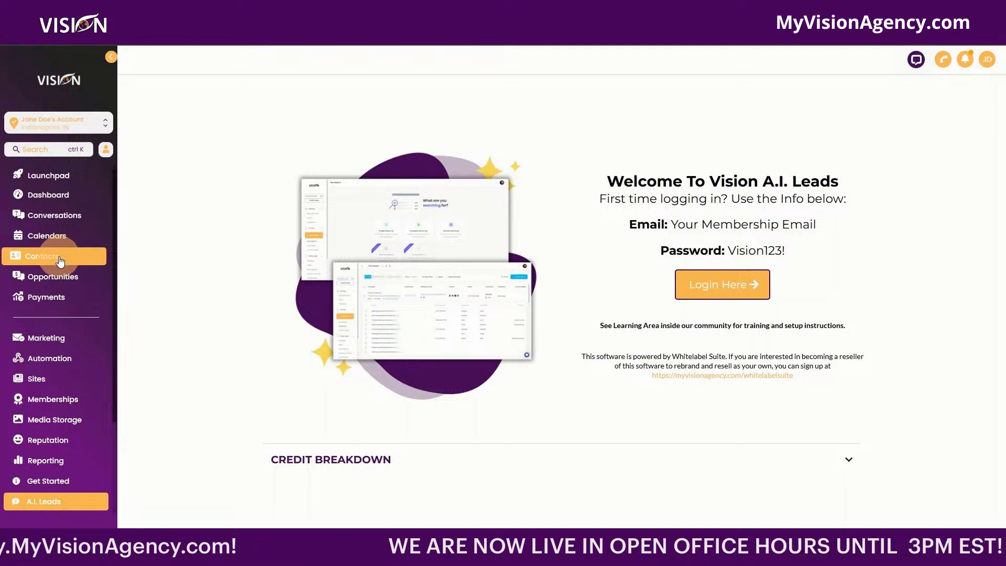
scroll(58, 322, "down", 3)
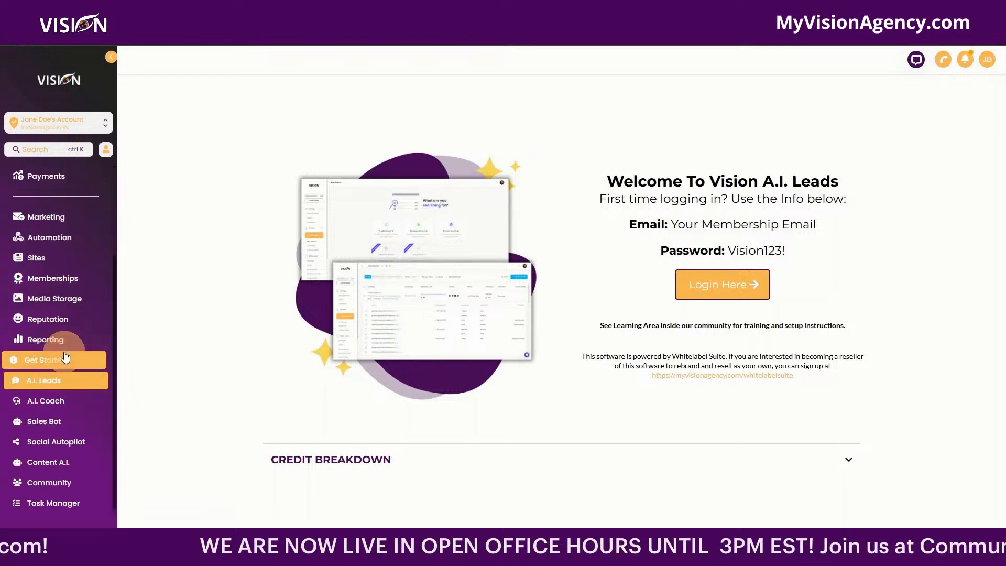
left_click(68, 402)
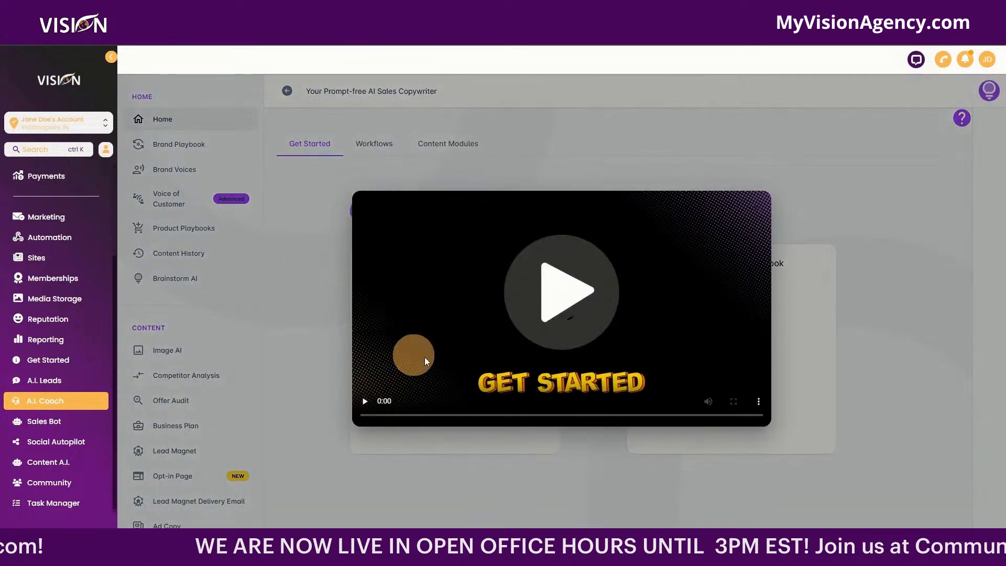
left_click(885, 363)
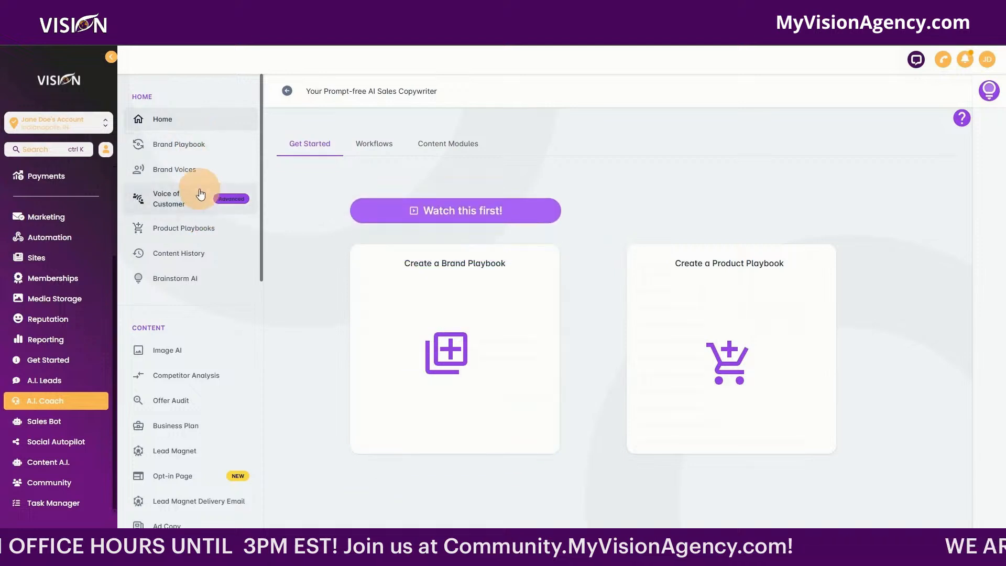
left_click(201, 146)
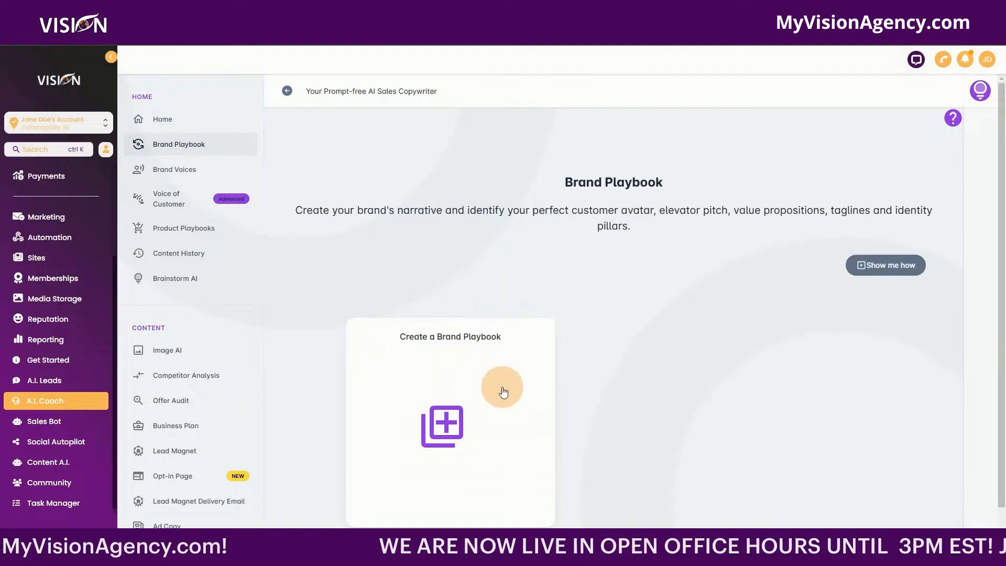
left_click(451, 426)
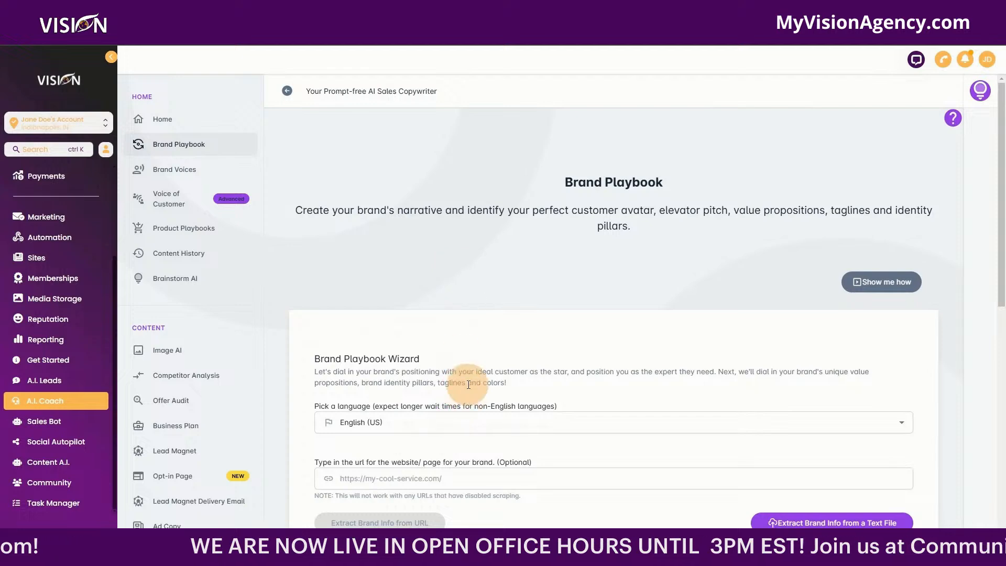
Step: Examine the Brand Playbook Wizard's fields and the content tools offered in A.I. Coach
scroll(433, 378, "down", 3)
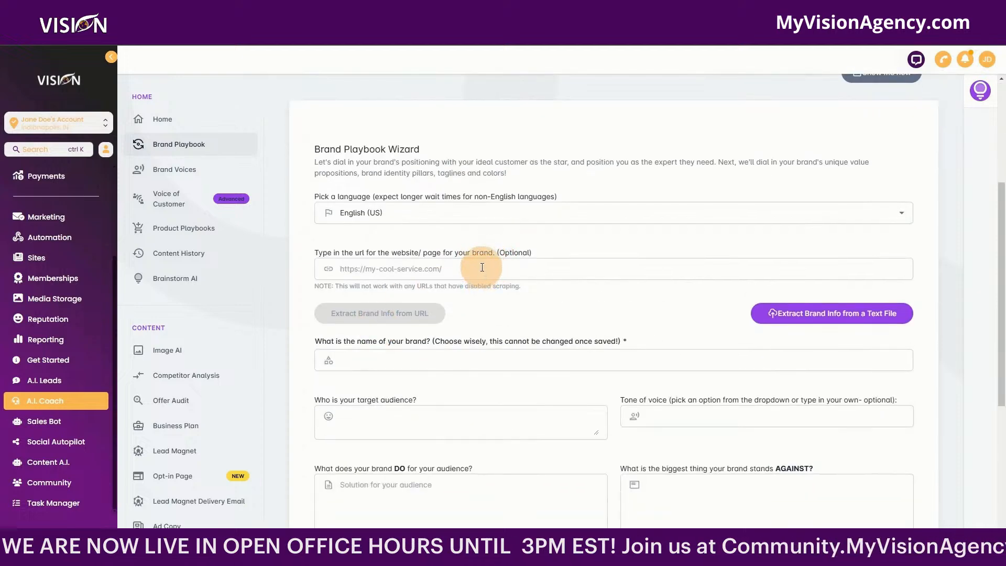
scroll(510, 361, "down", 1)
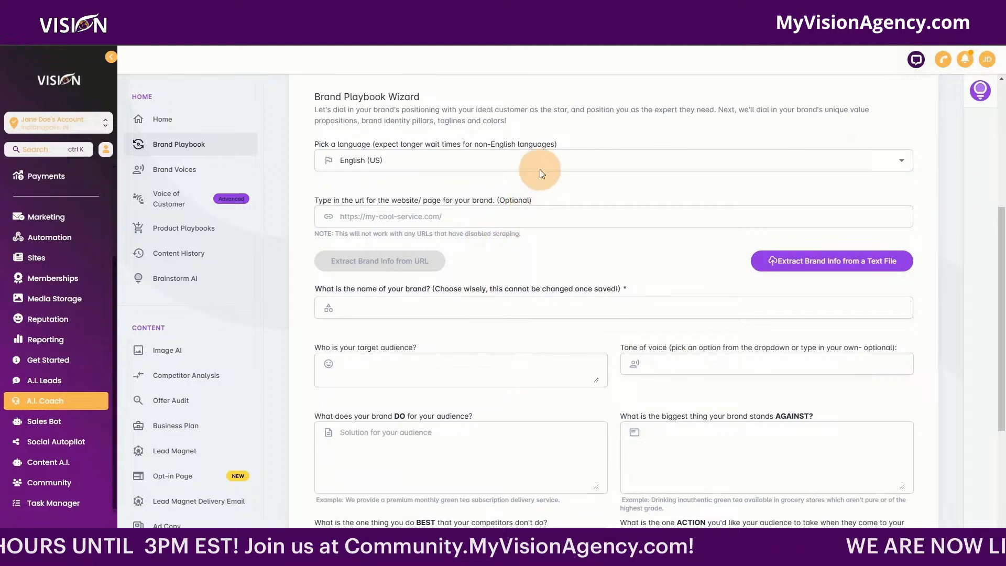
scroll(536, 257, "up", 2)
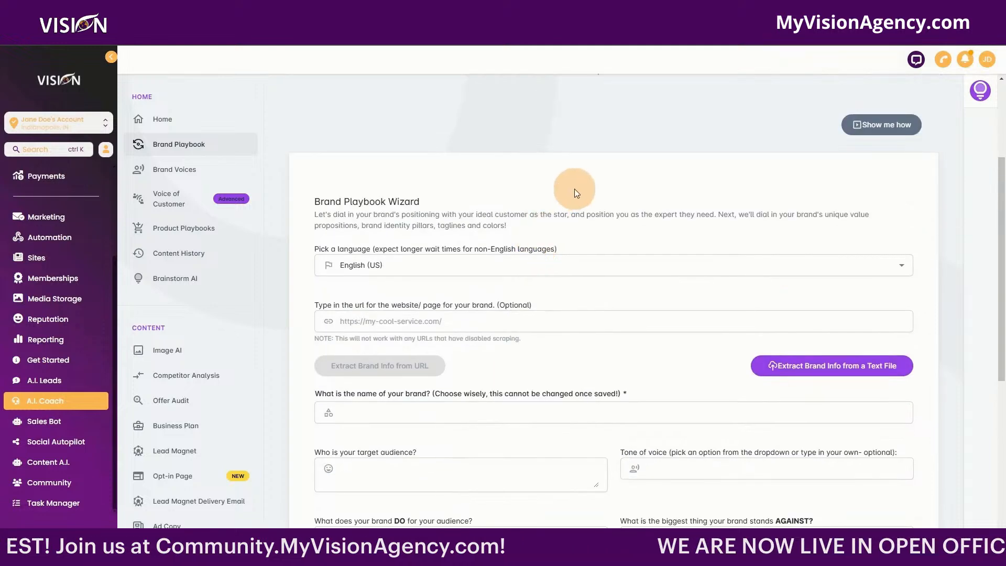
scroll(181, 388, "down", 7)
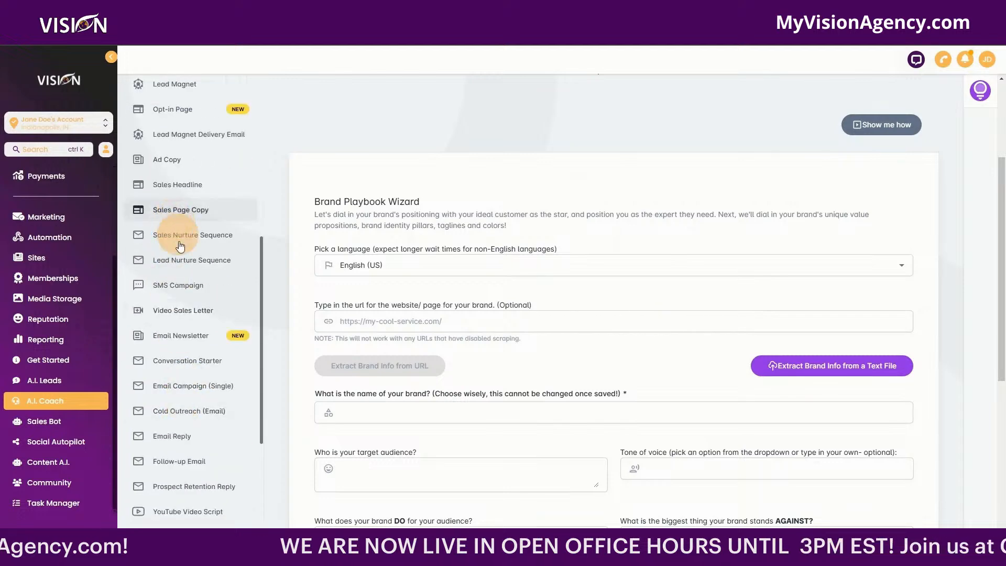
scroll(188, 246, "down", 3)
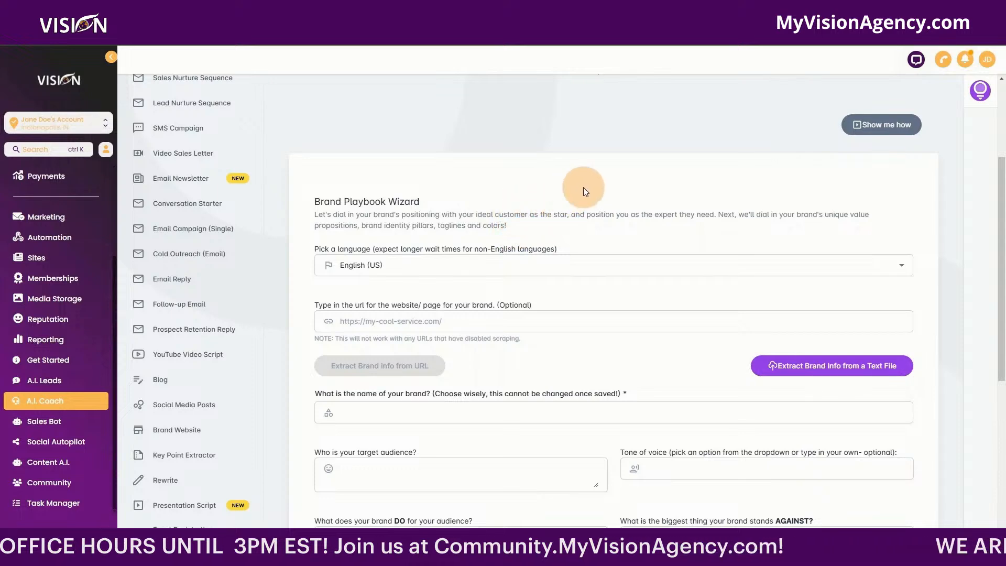
scroll(209, 202, "up", 5)
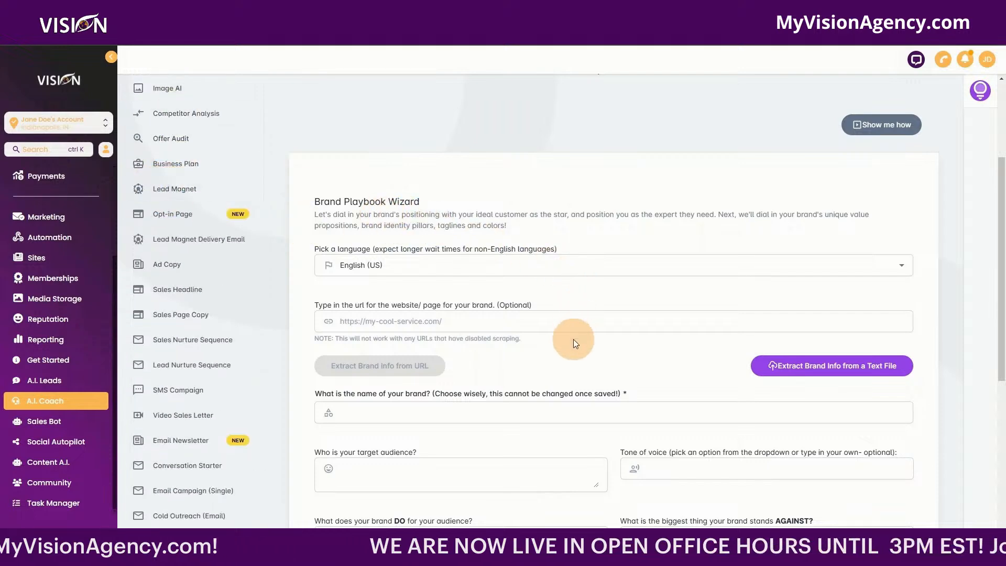
Step: Open the Sales Bot software and view its dashboard and bots list
left_click(59, 427)
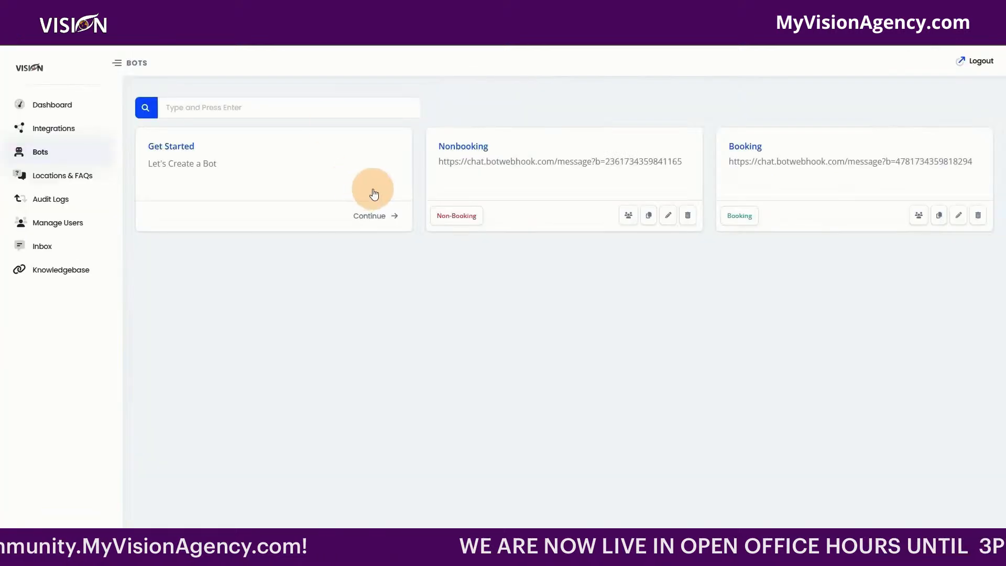
left_click(66, 105)
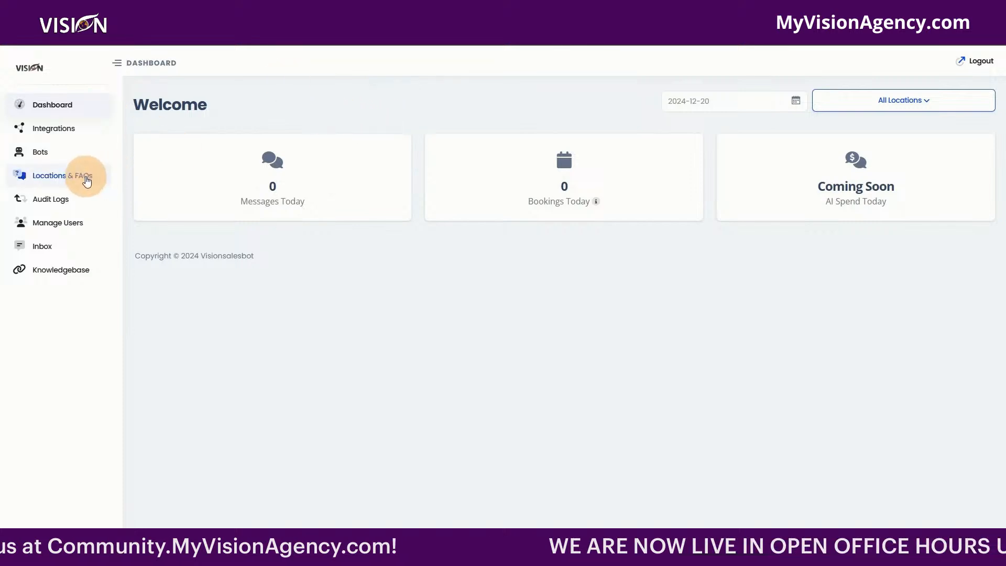
left_click(61, 158)
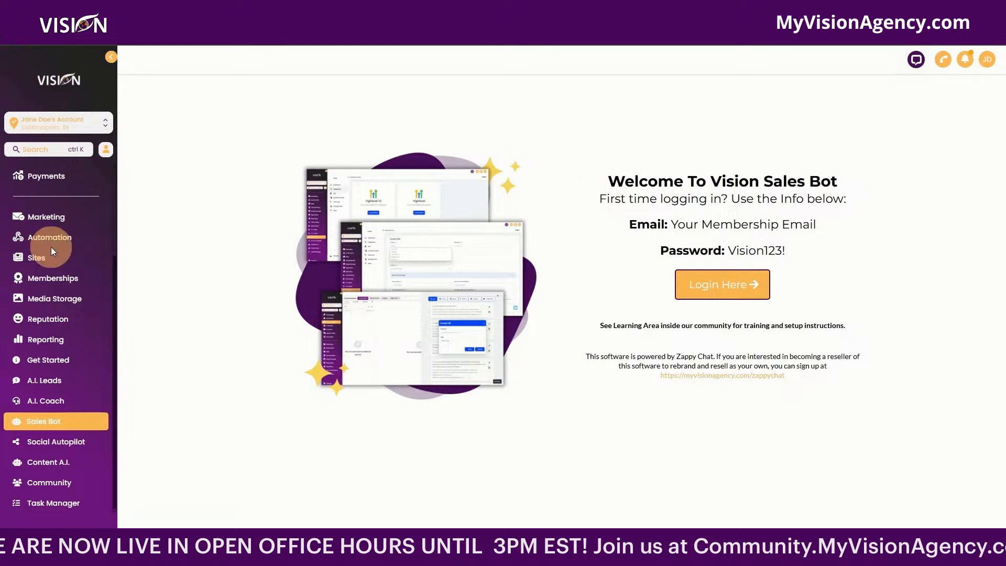
Step: Open Social Autopilot, view the Demo campaign's scheduled posts and open the option for connecting social accounts
left_click(58, 445)
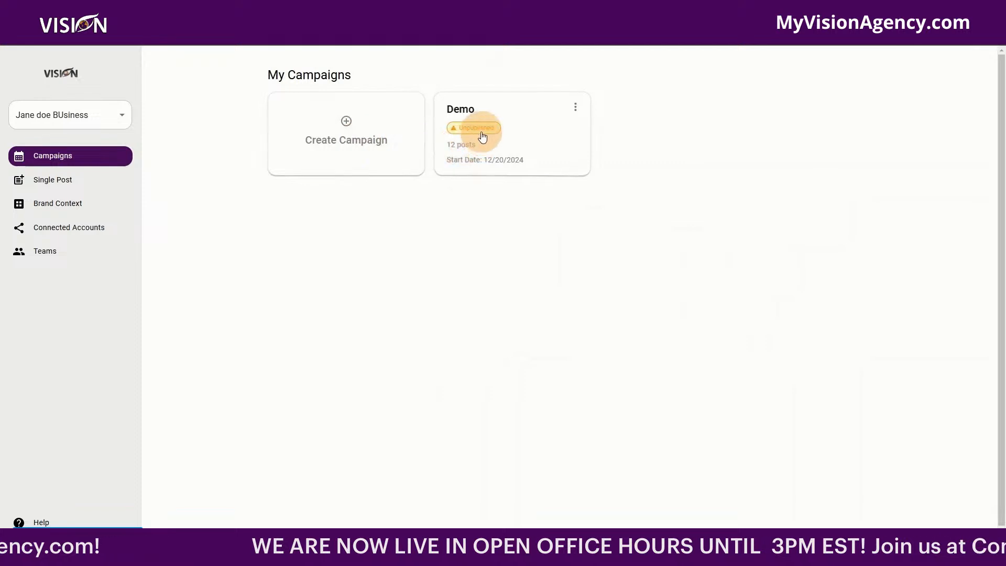
left_click(478, 133)
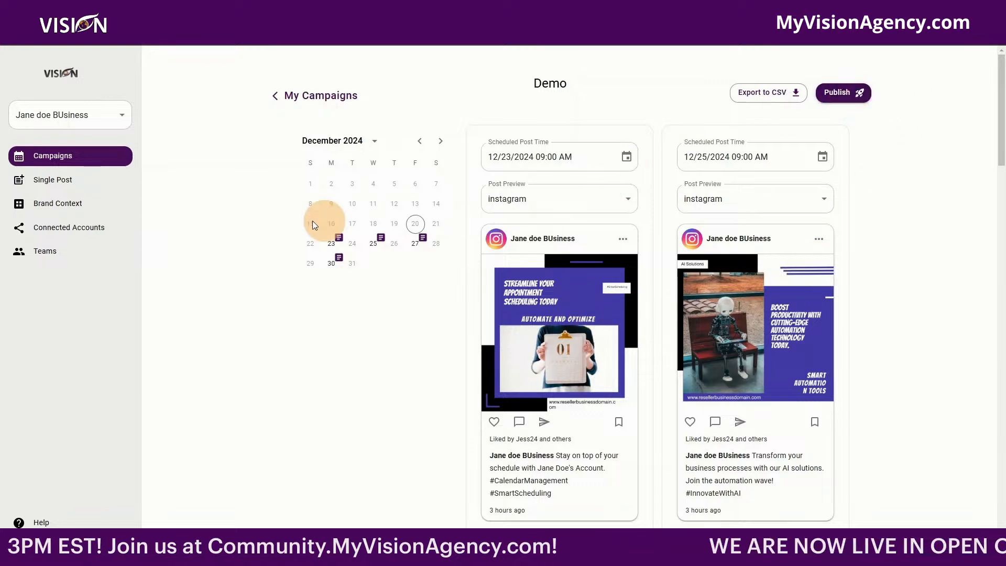
left_click(111, 229)
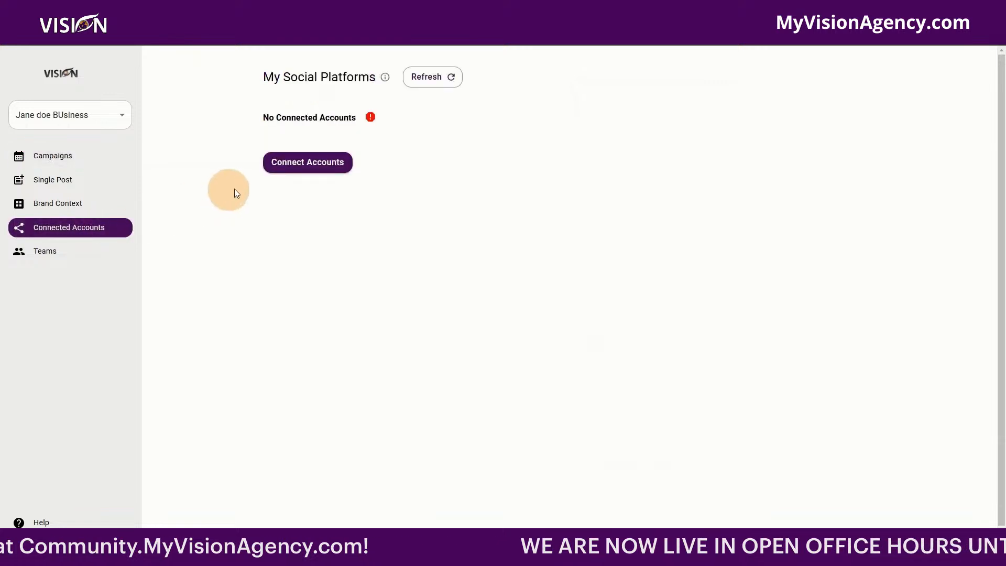
left_click(298, 160)
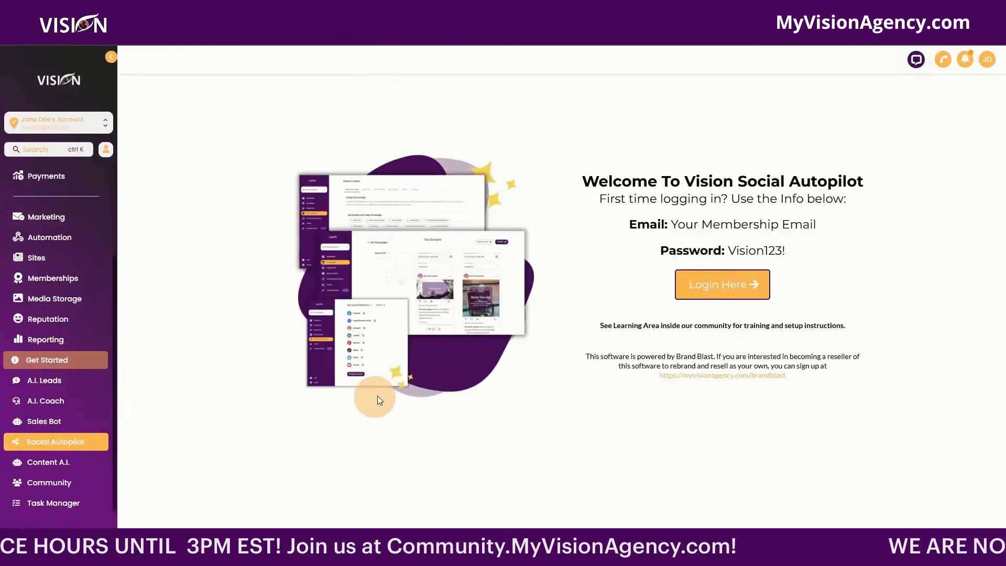
Step: Open Content A.I. and examine its full library of content generators
left_click(79, 460)
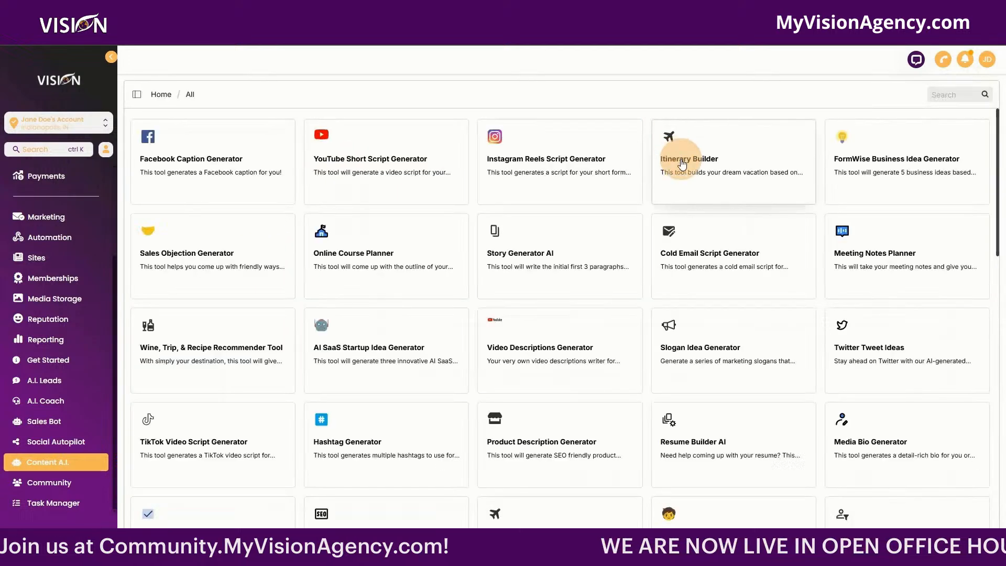
scroll(682, 165, "down", 5)
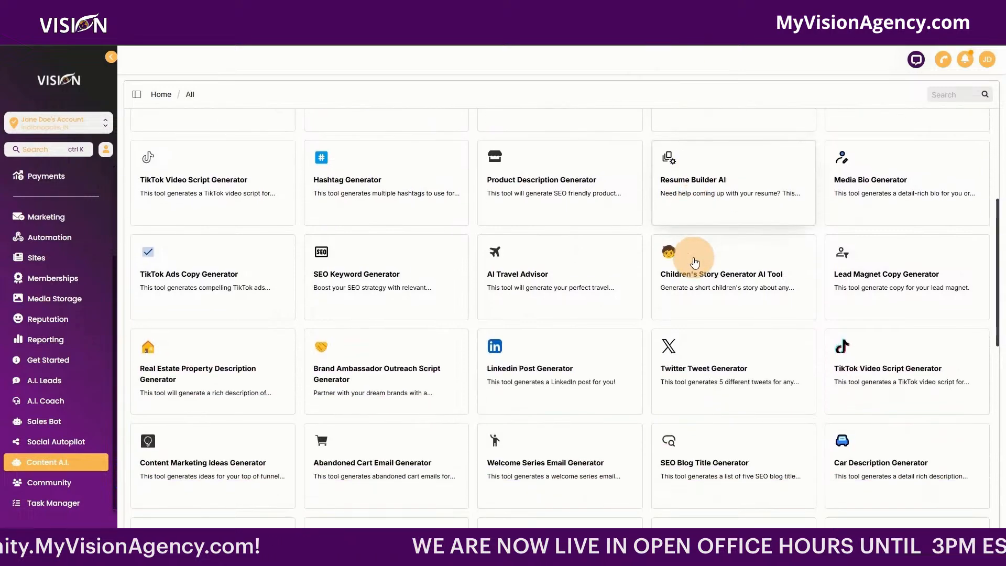
scroll(695, 262, "down", 8)
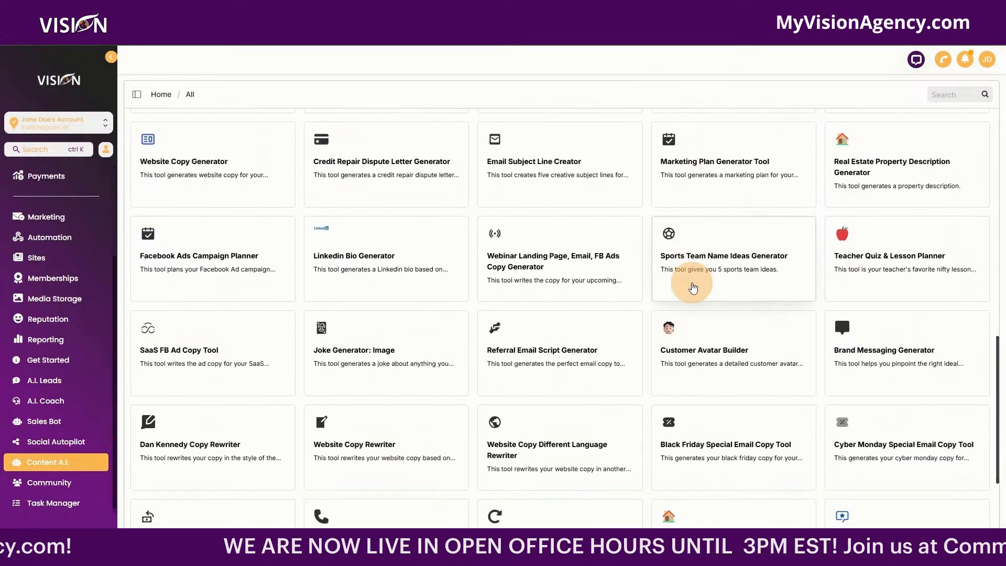
scroll(693, 287, "down", 5)
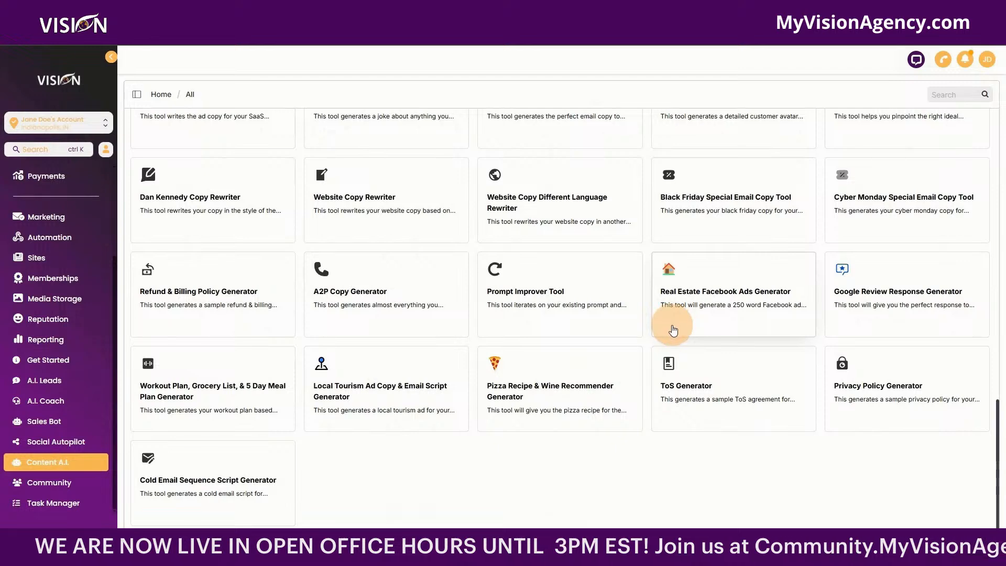
scroll(671, 328, "up", 2)
scroll(682, 357, "down", 2)
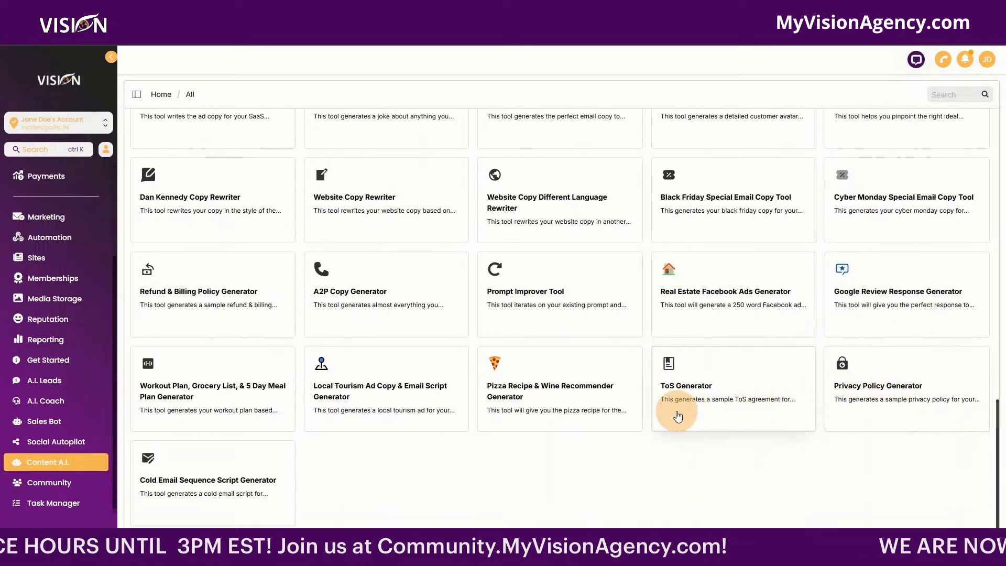
scroll(678, 416, "up", 9)
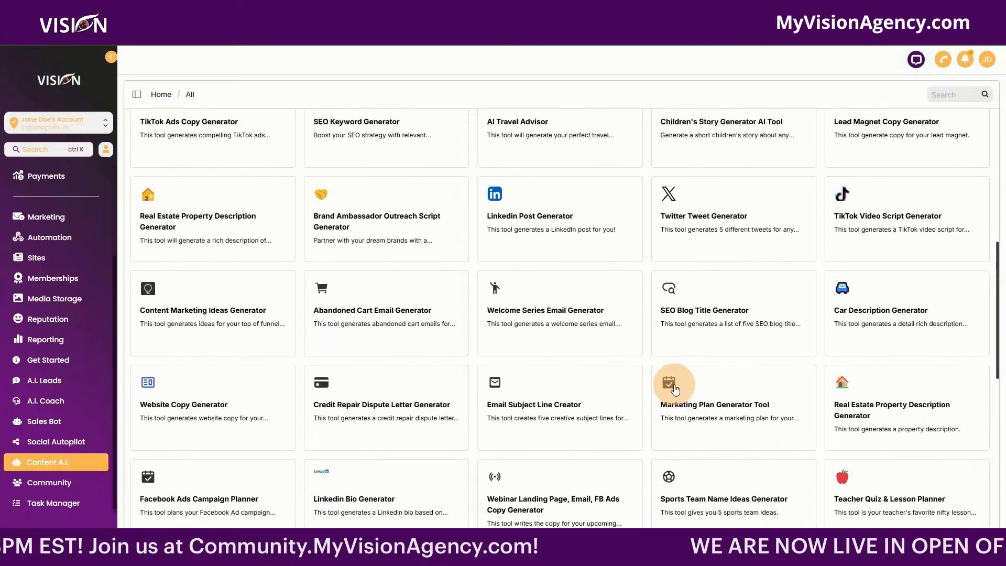
scroll(671, 367, "up", 5)
scroll(577, 272, "up", 3)
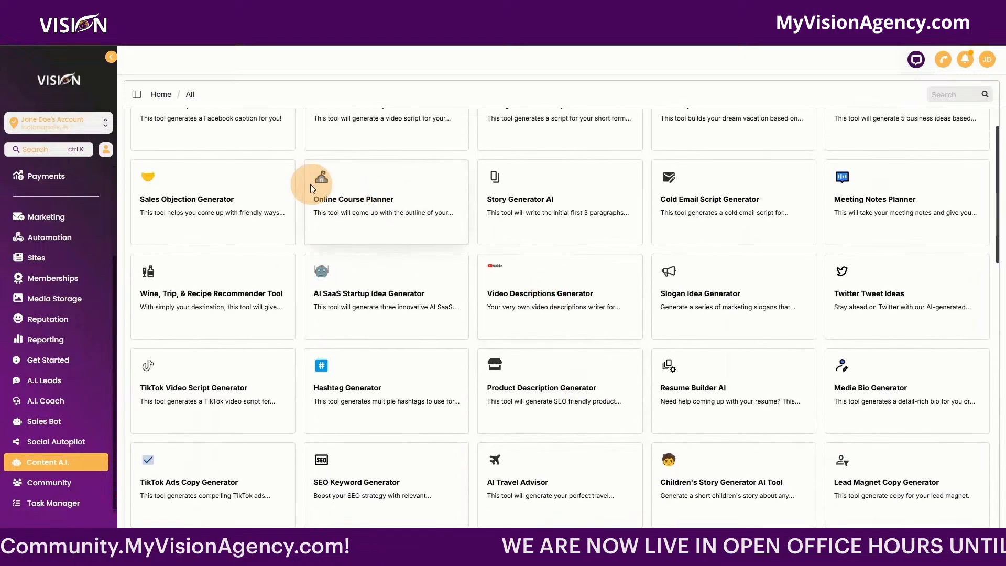
scroll(301, 168, "up", 2)
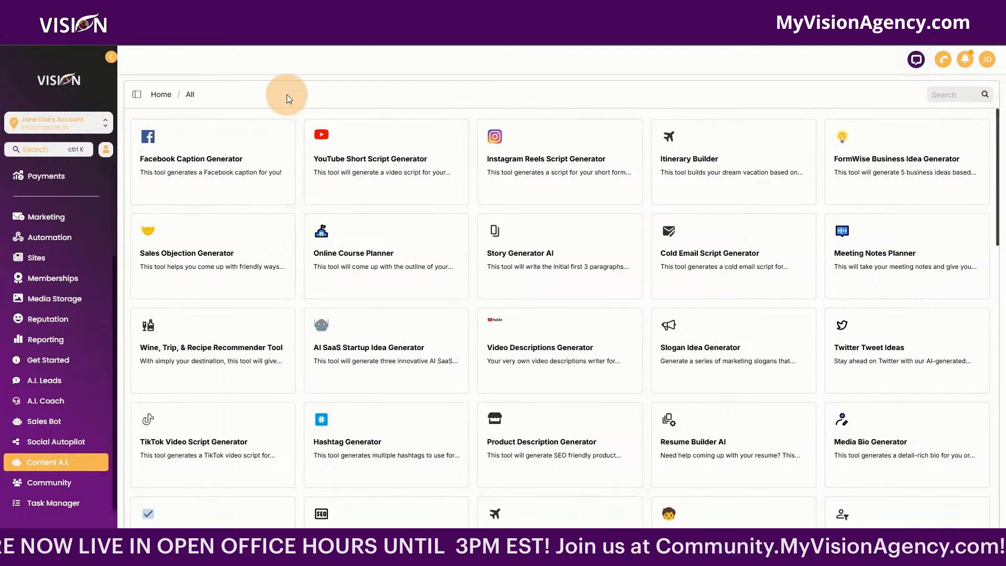
Step: Open the Visionary Resellers community and view its learning modules and the events calendar
left_click(61, 490)
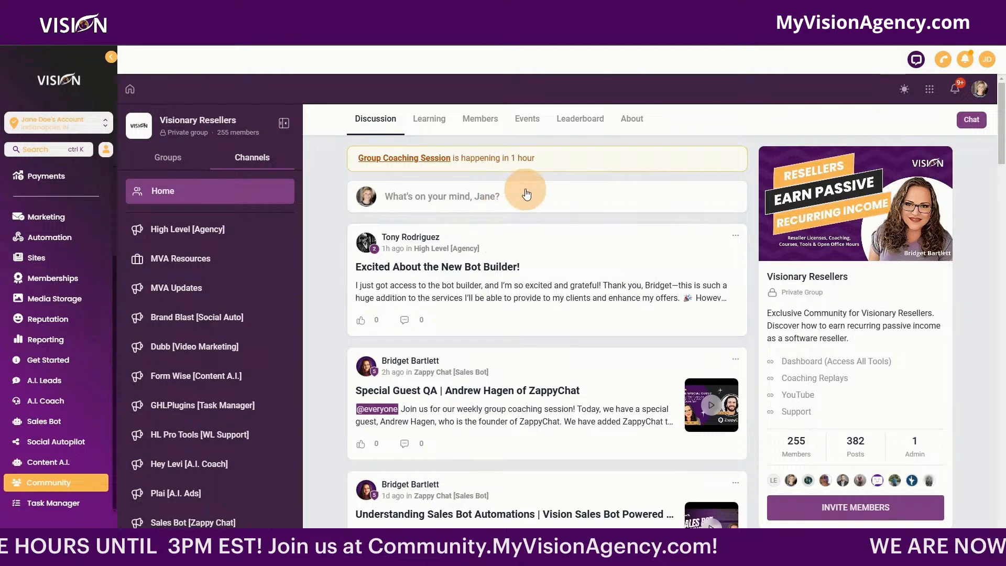
left_click(420, 121)
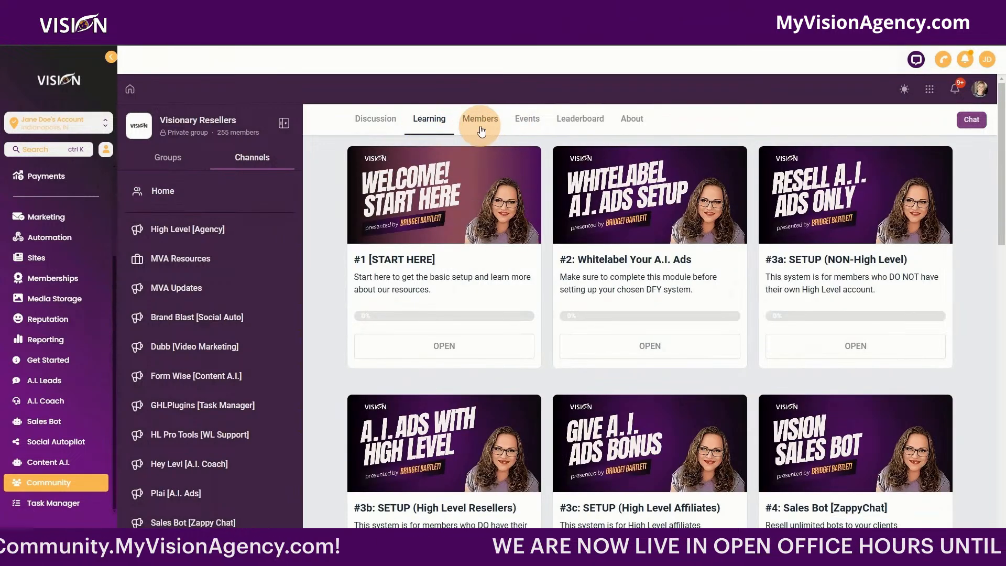
left_click(528, 124)
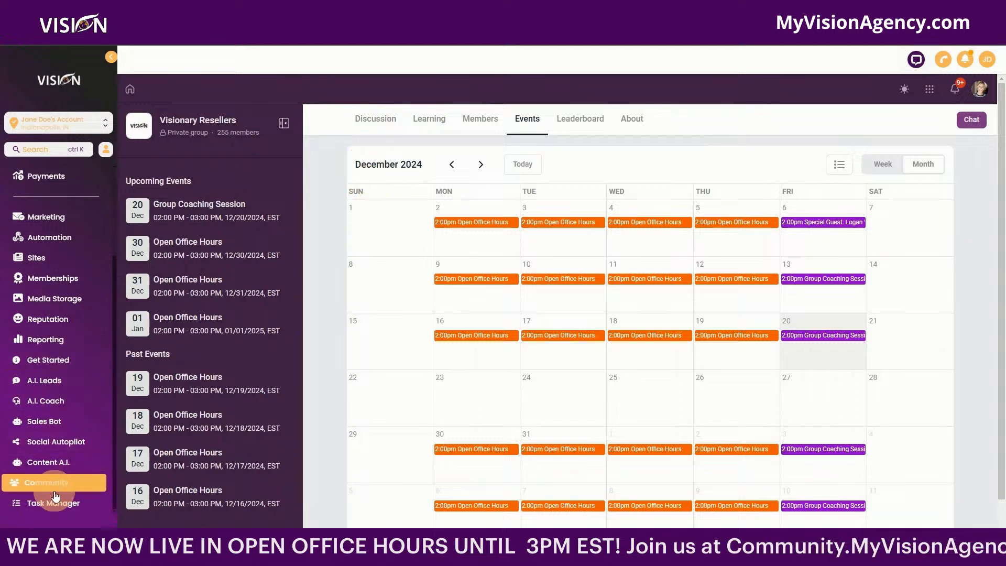
Step: Open Task Manager and view its projects page
left_click(59, 508)
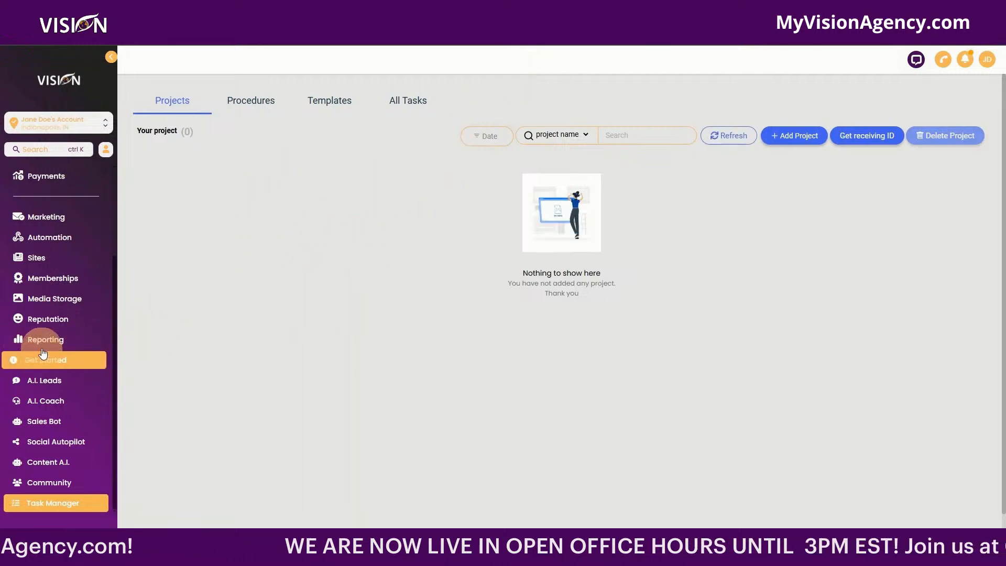
scroll(44, 354, "up", 3)
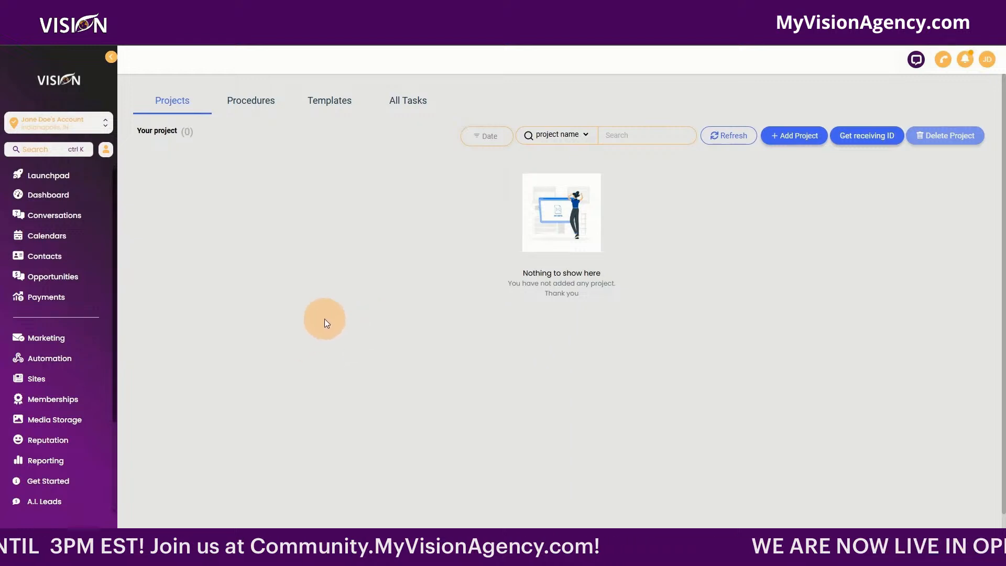
scroll(295, 367, "down", 1)
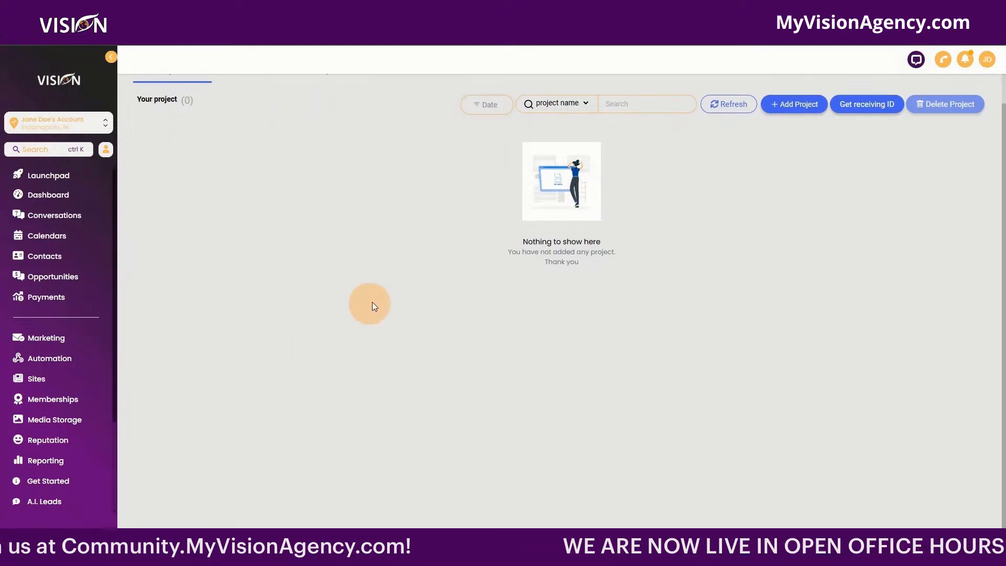
Step: Open the A.I. Ads funnel under Sites and view its funnel steps
left_click(55, 379)
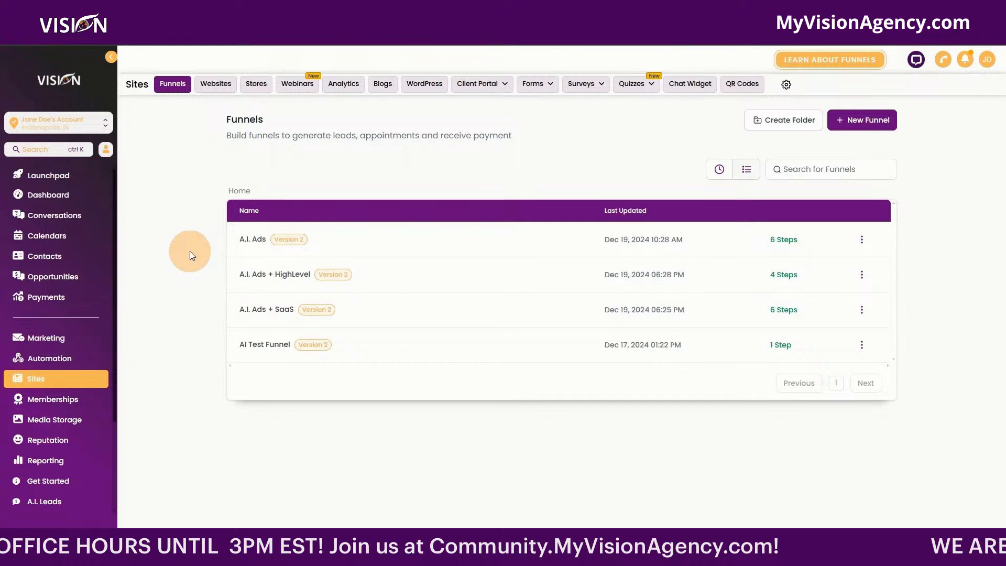
left_click(245, 243)
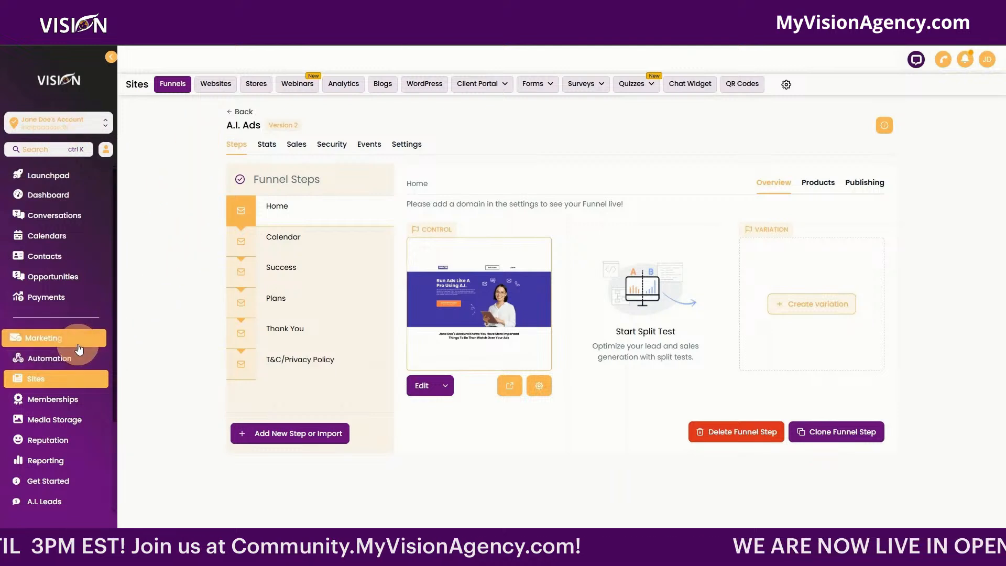
Step: View the course products available under Memberships
left_click(73, 404)
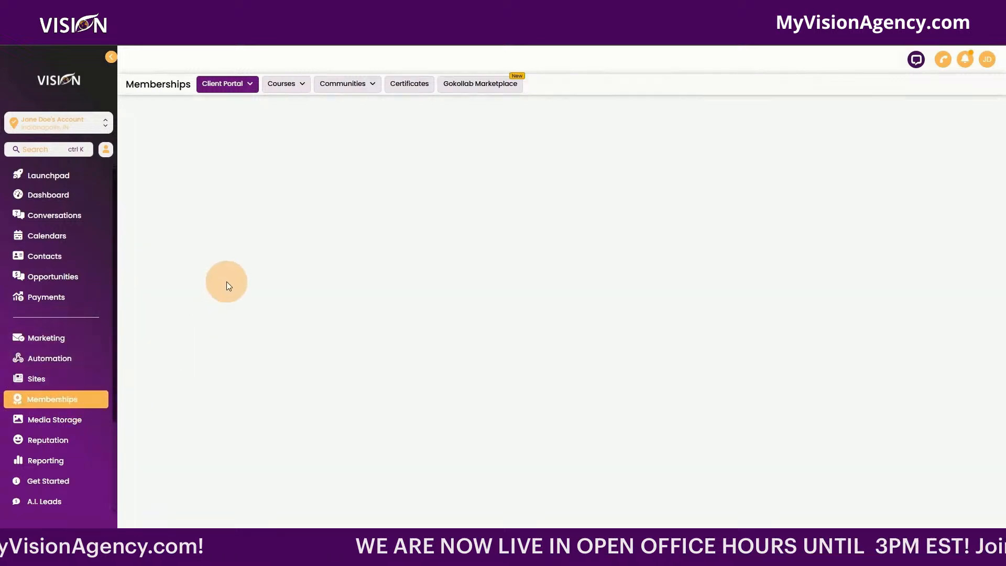
left_click(281, 82)
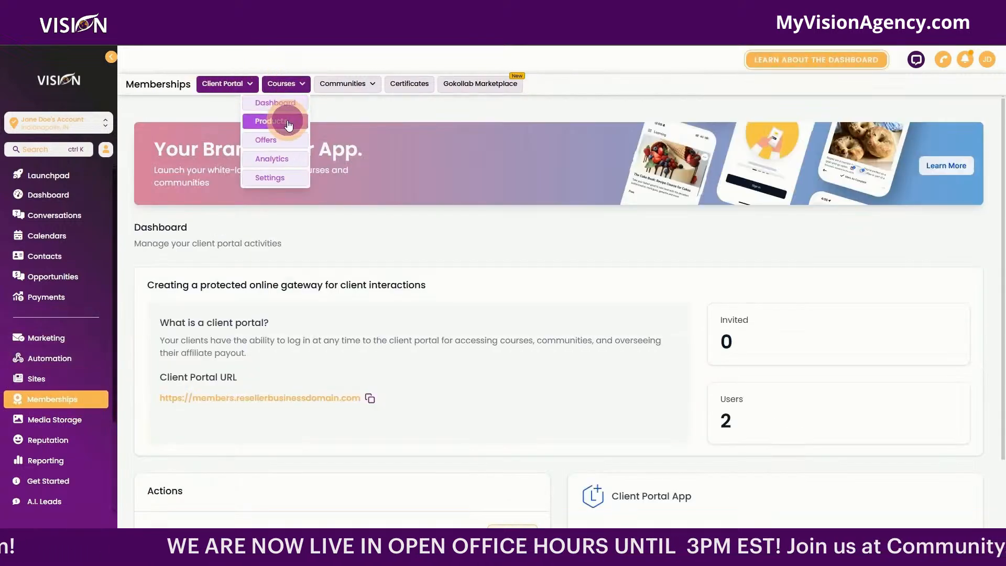
left_click(287, 121)
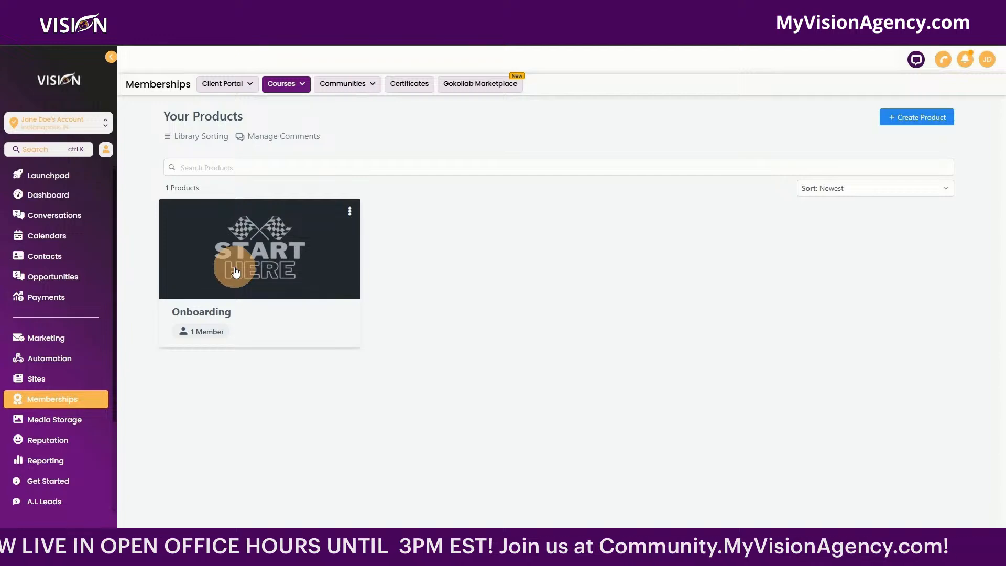
Step: Return to the Sites funnels, dismiss the client portal app notice and open the A.I. Ads funnel's Home page for editing
left_click(48, 384)
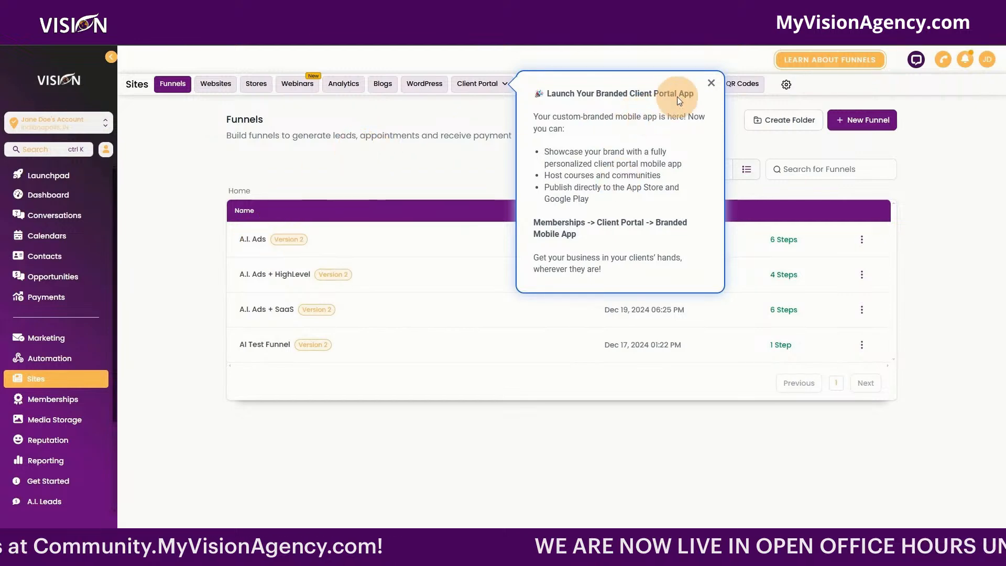
left_click(712, 87)
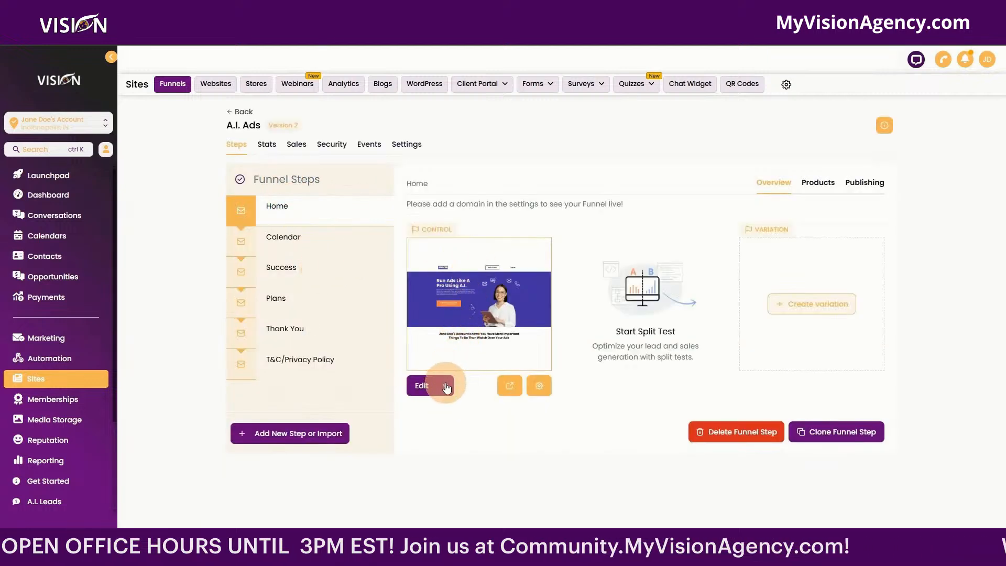
left_click(446, 386)
left_click(445, 361)
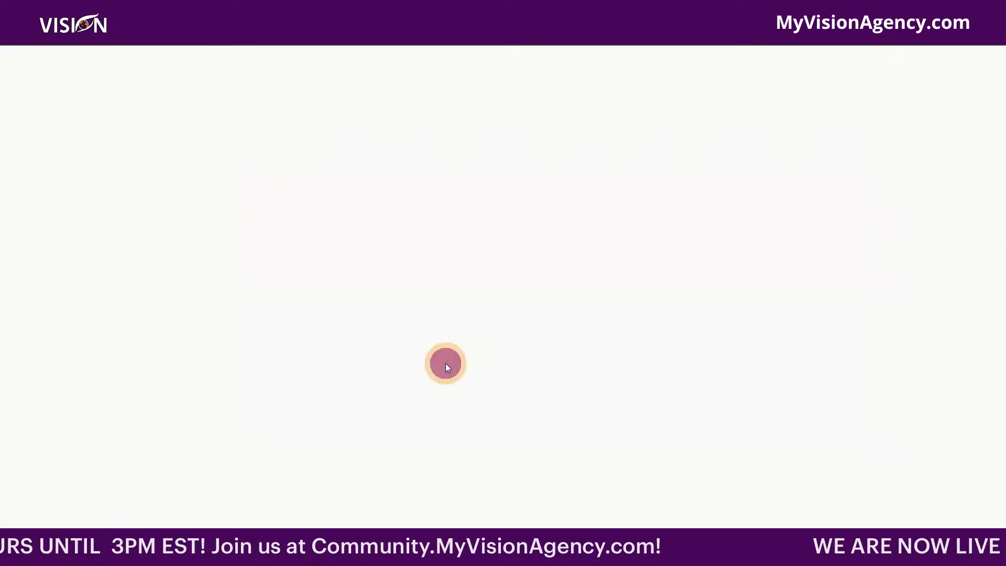
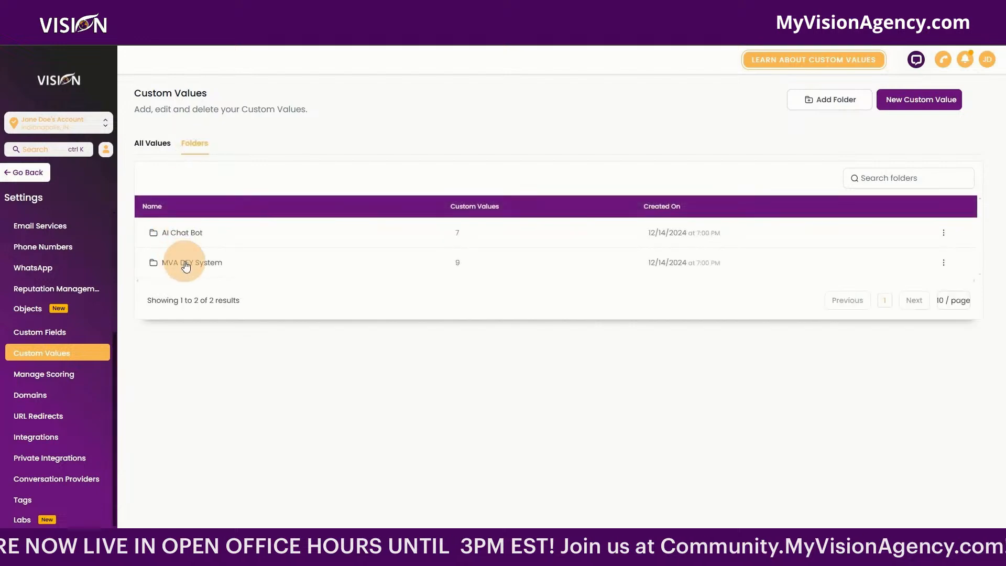
Step: In the MVA DFY System custom values folder, set Color [Primary] to #48075b and save it
left_click(187, 265)
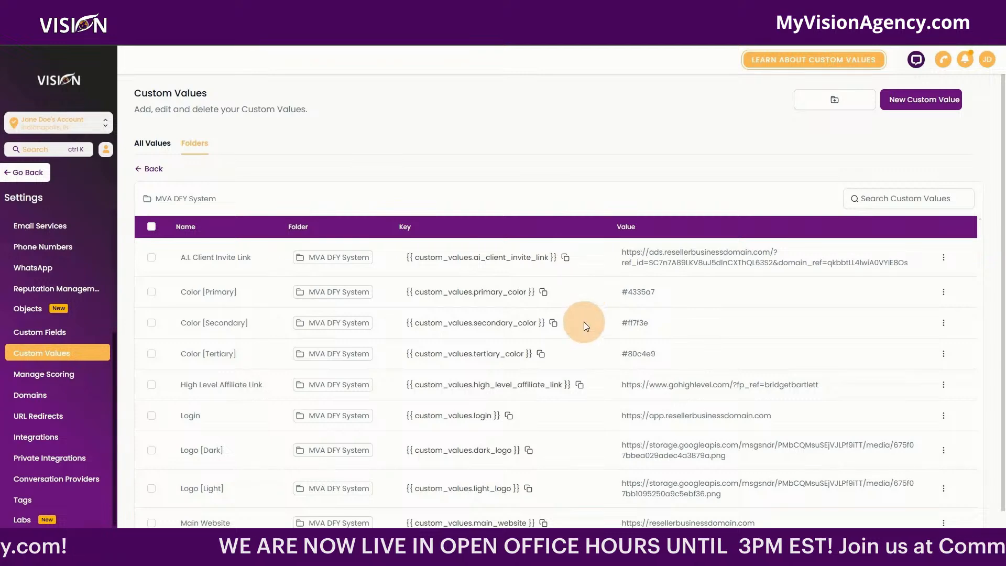
mouse_move(562, 553)
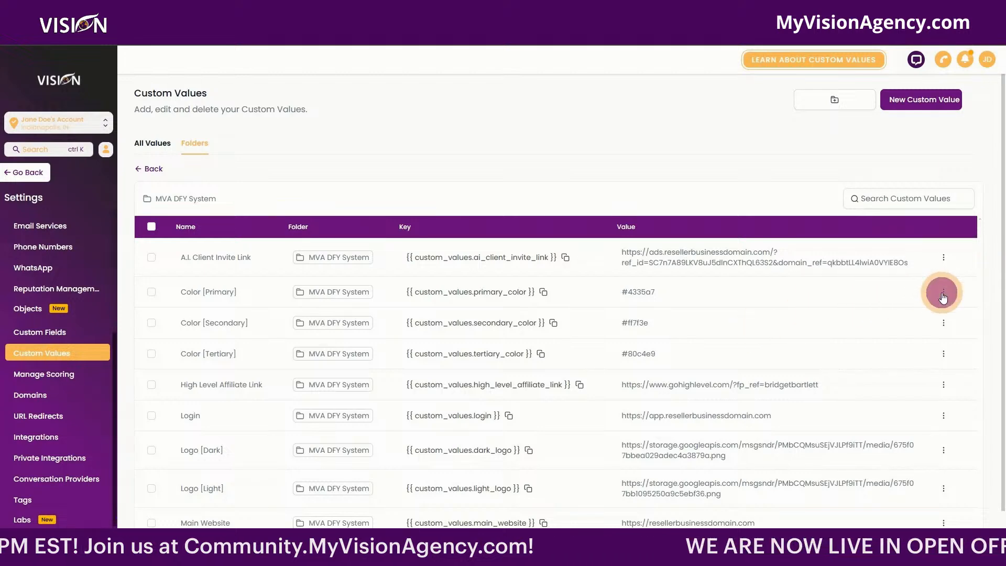
left_click(944, 293)
left_click(941, 257)
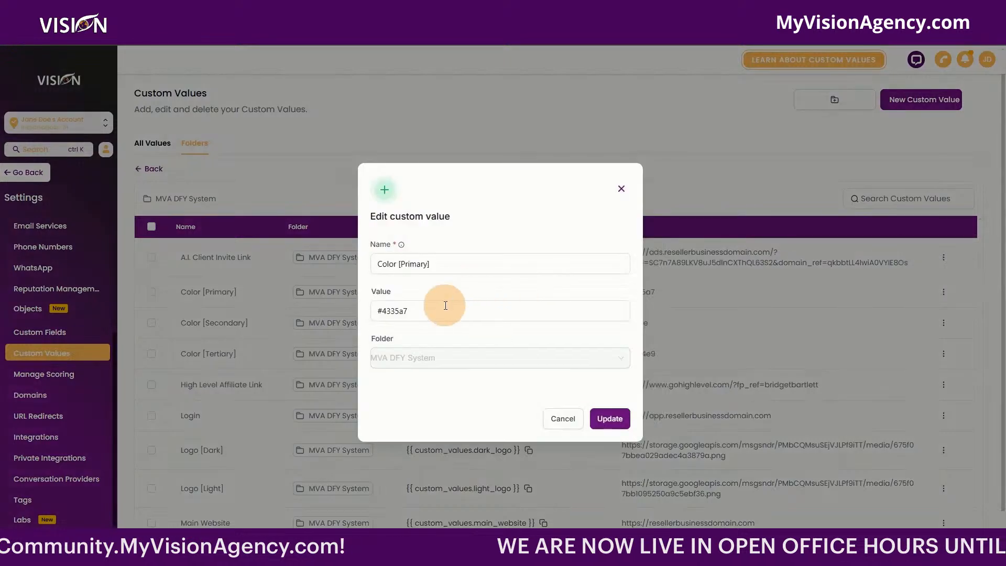
left_click_drag(444, 305, 364, 311)
type("#48075b")
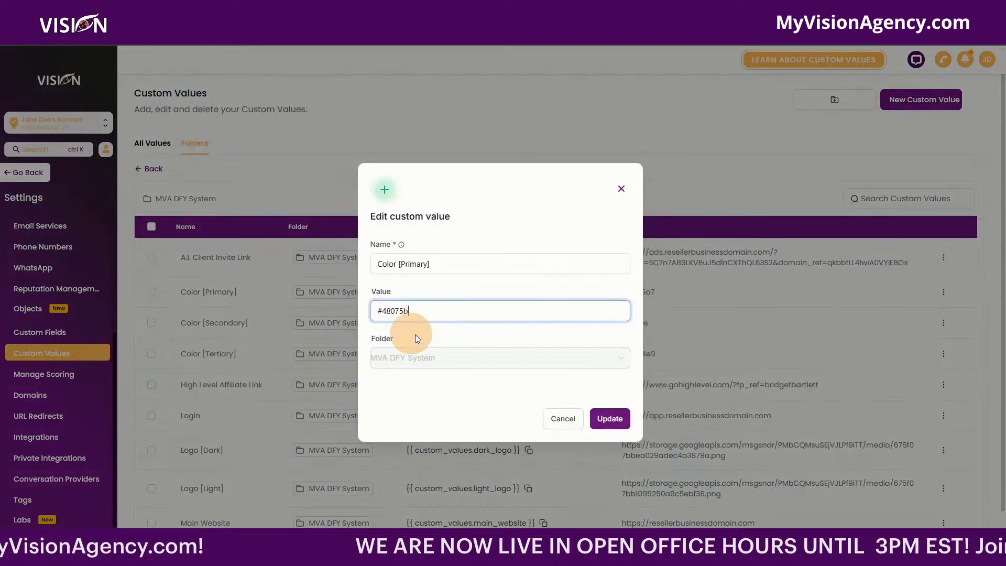
left_click(607, 419)
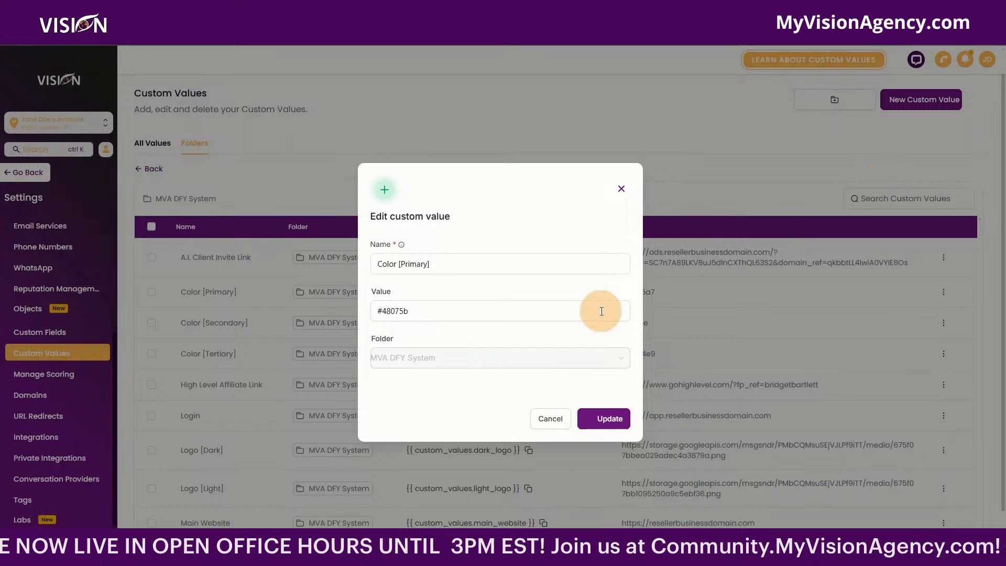
left_click(592, 418)
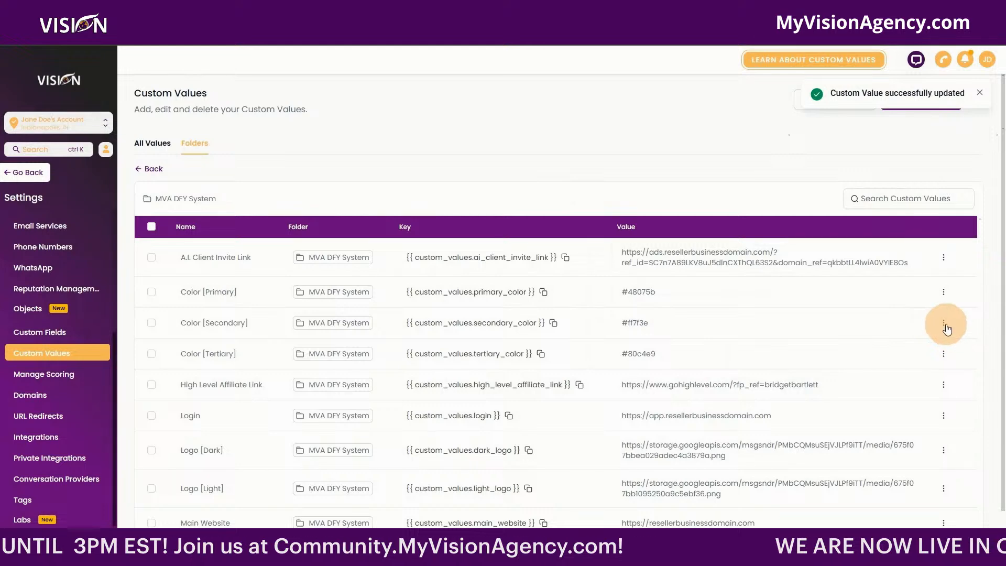
Step: Set the Color [Secondary] custom value to #ffb758 and save it
left_click(918, 290)
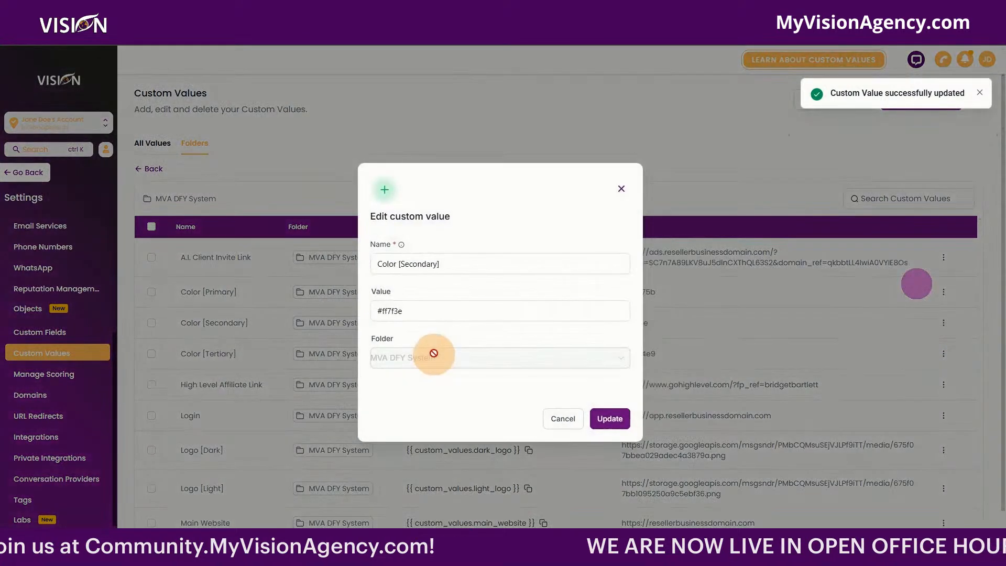
left_click(418, 310)
left_click_drag(418, 310, 353, 309)
type("#ffb758")
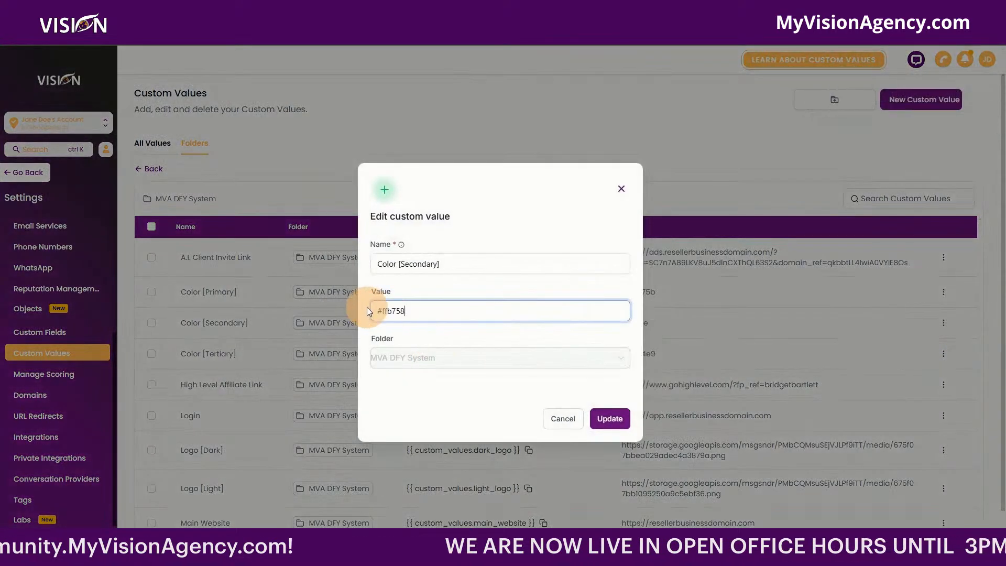
left_click(609, 416)
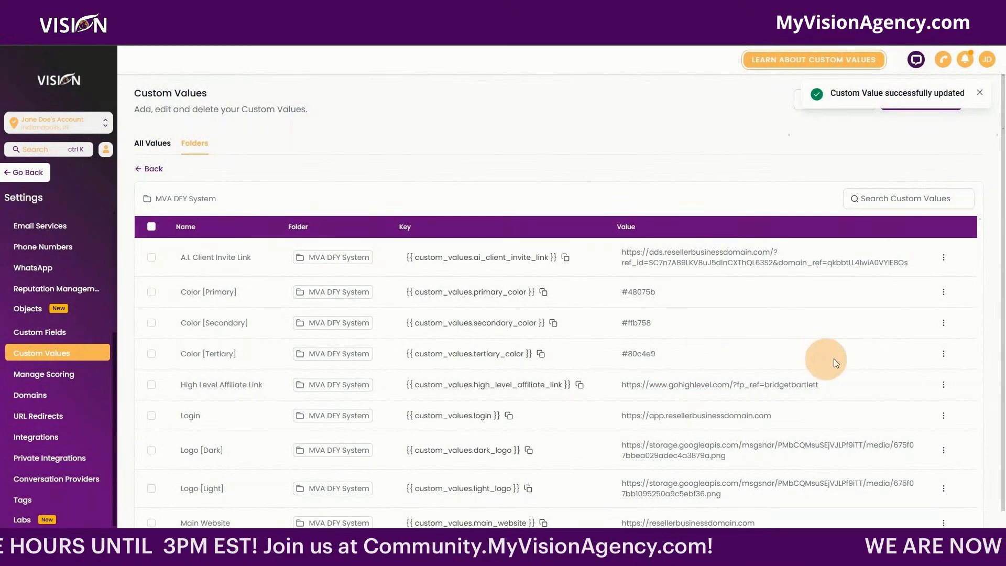
Step: Set the Color [Tertiary] custom value to #6a097d and save it
left_click(944, 354)
left_click(931, 320)
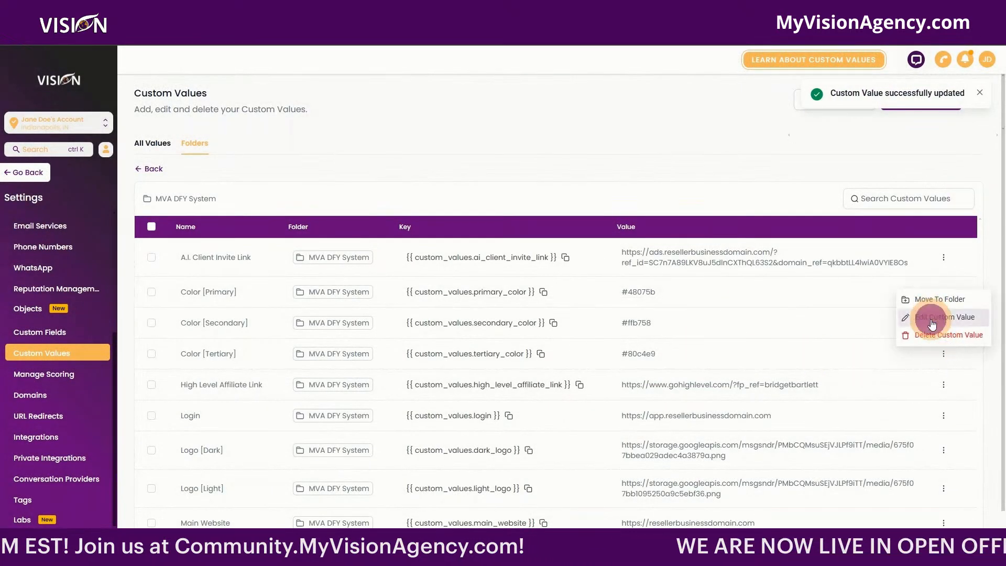
left_click_drag(453, 310, 367, 310)
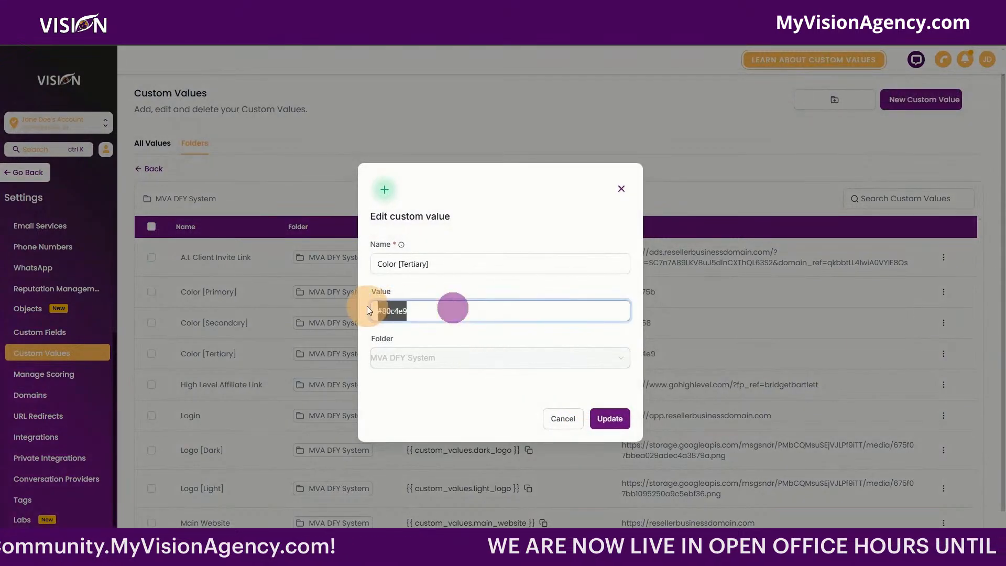
type("#6a097d")
left_click(608, 418)
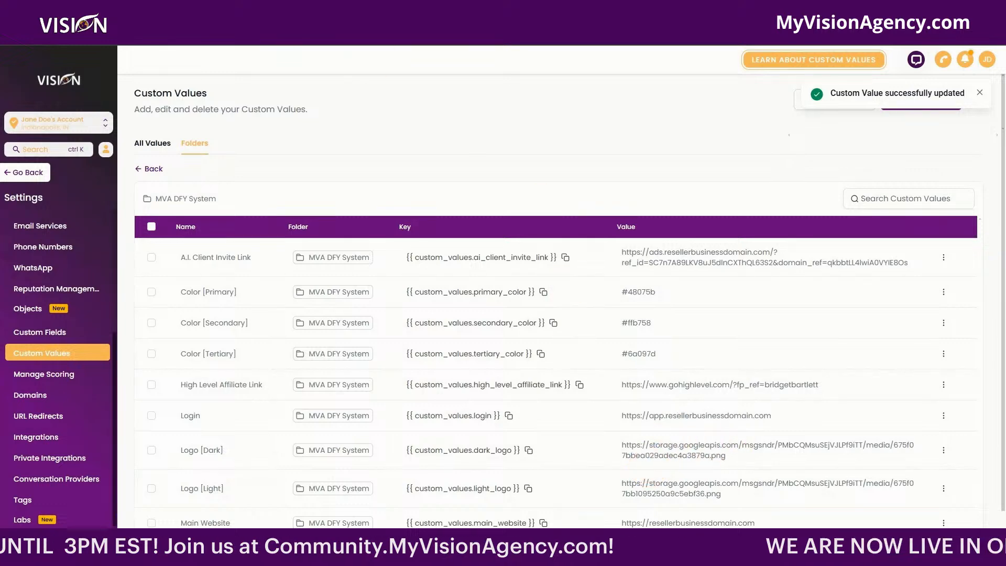
Step: Leave the settings, preview the A.I. Ads funnel's Home page and examine its colors down the page
left_click(24, 173)
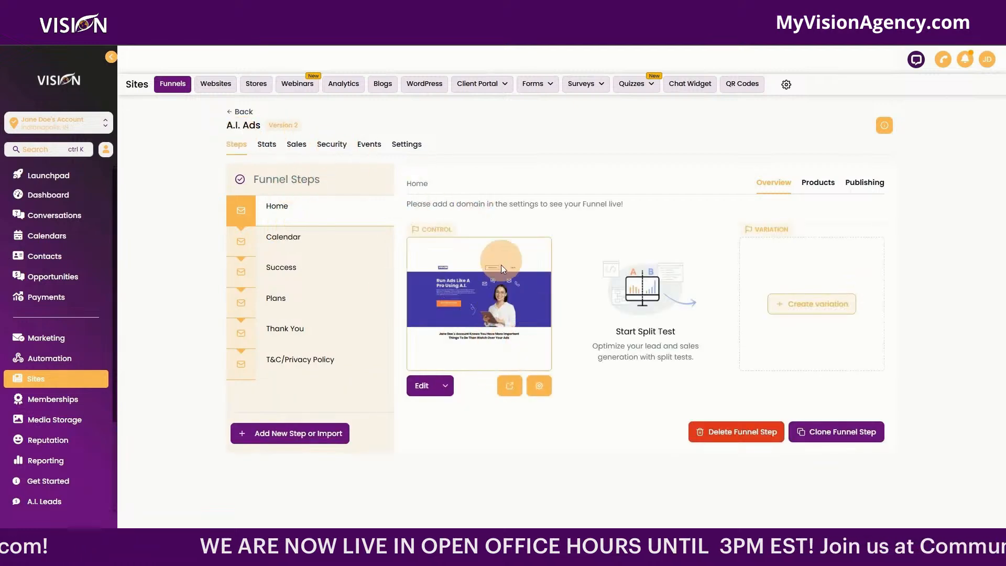
left_click(509, 385)
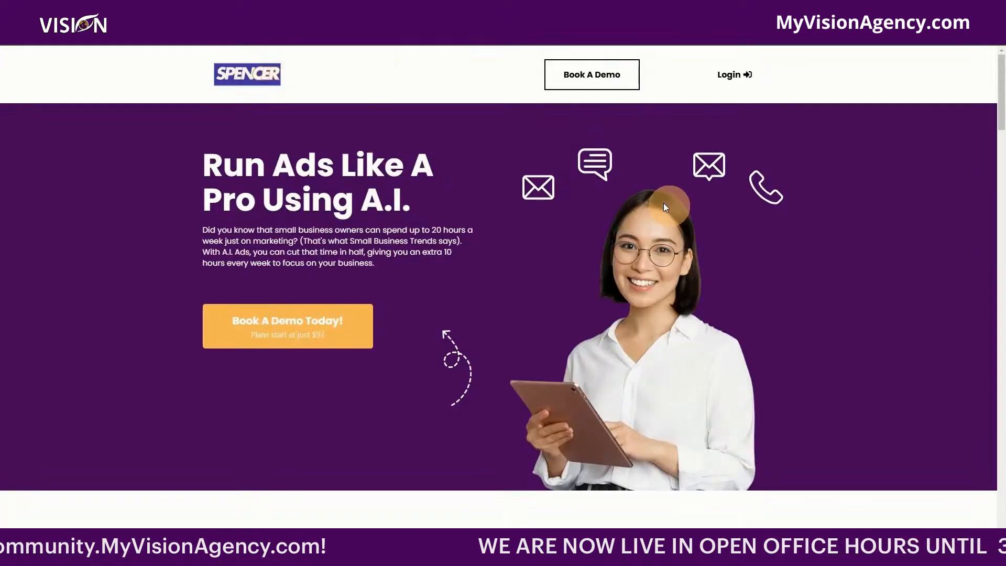
scroll(444, 222, "down", 9)
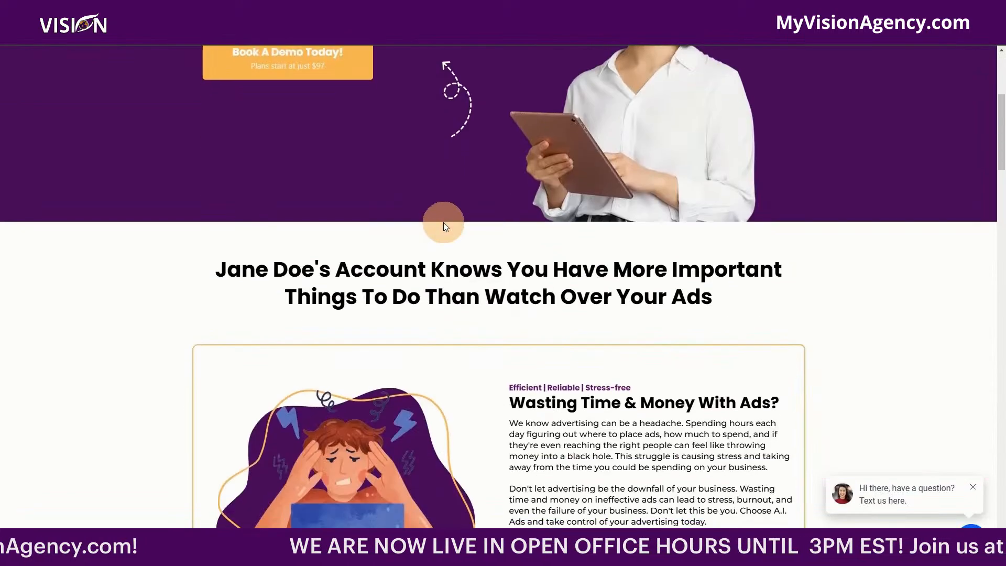
scroll(443, 222, "down", 12)
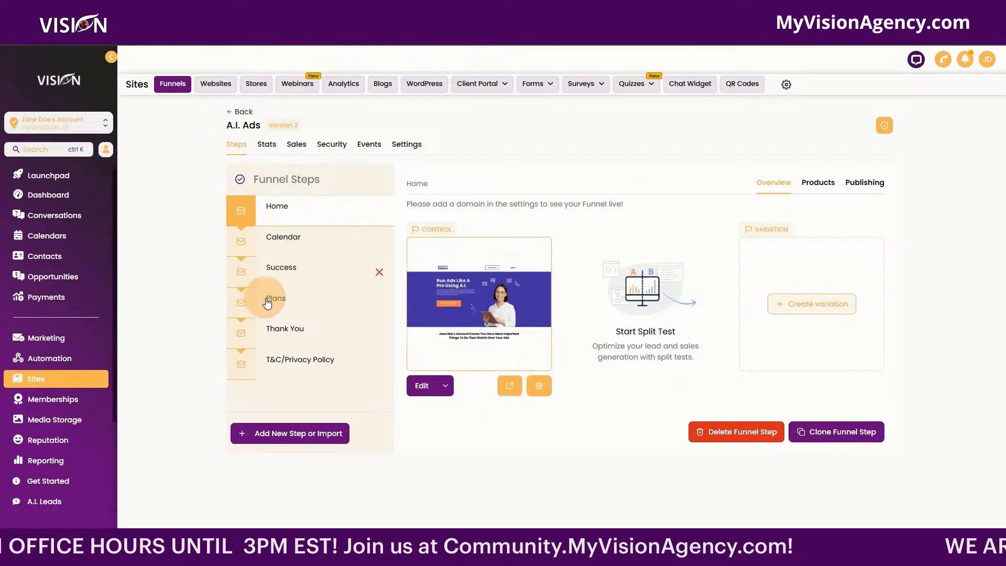
Step: Open the A.I. Ads + HighLevel funnel from the funnels list and preview its Home page
left_click(247, 112)
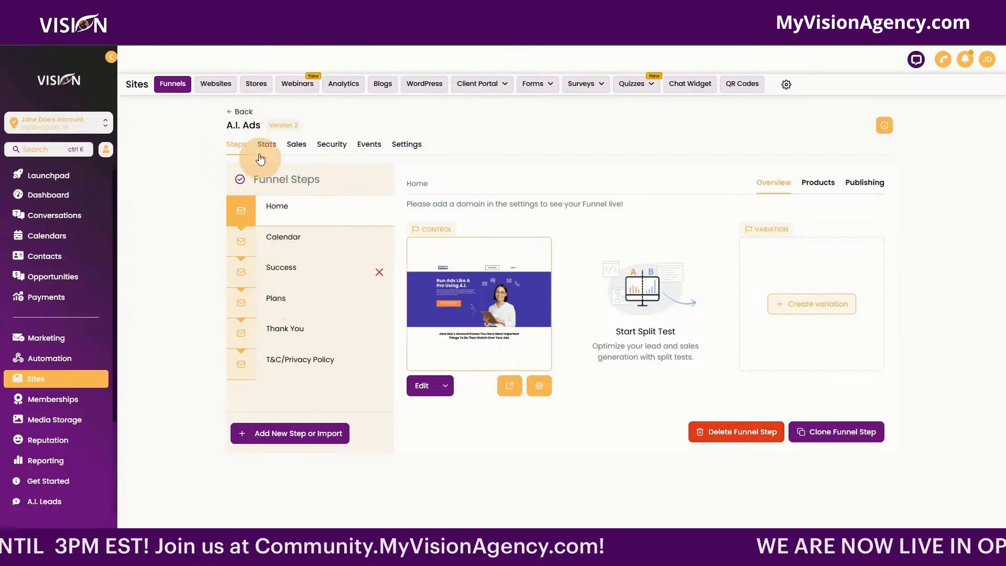
left_click(245, 112)
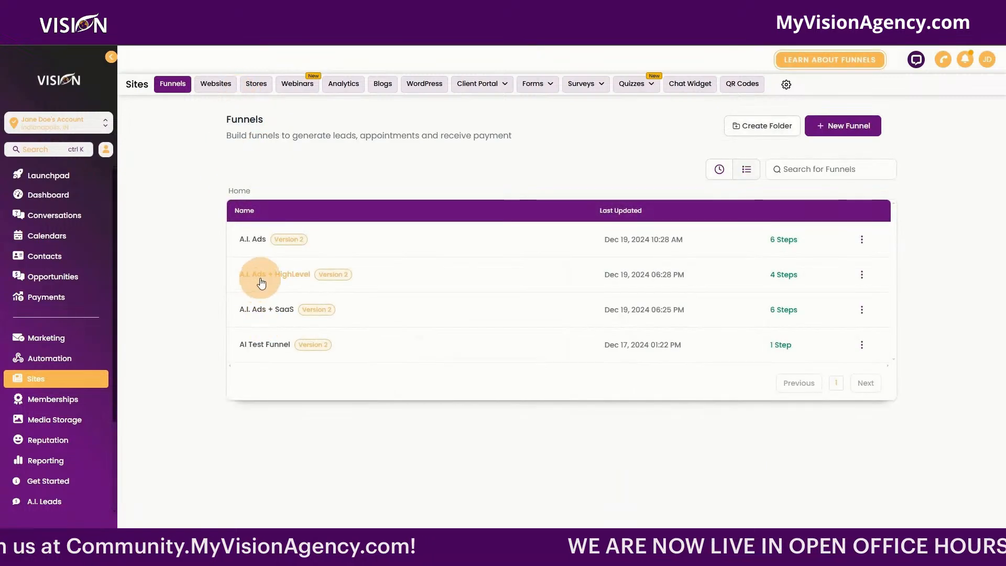
left_click(261, 277)
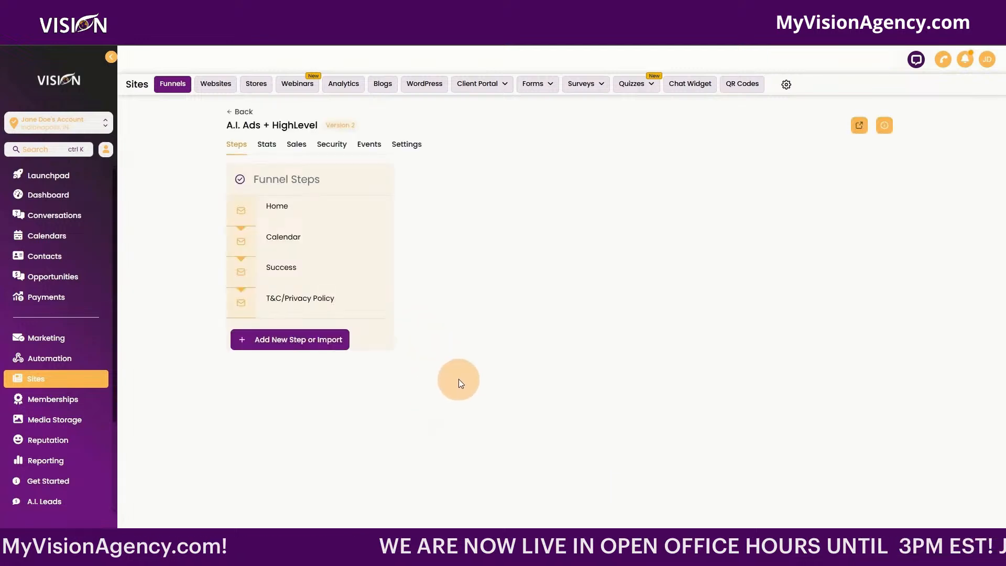
left_click(504, 395)
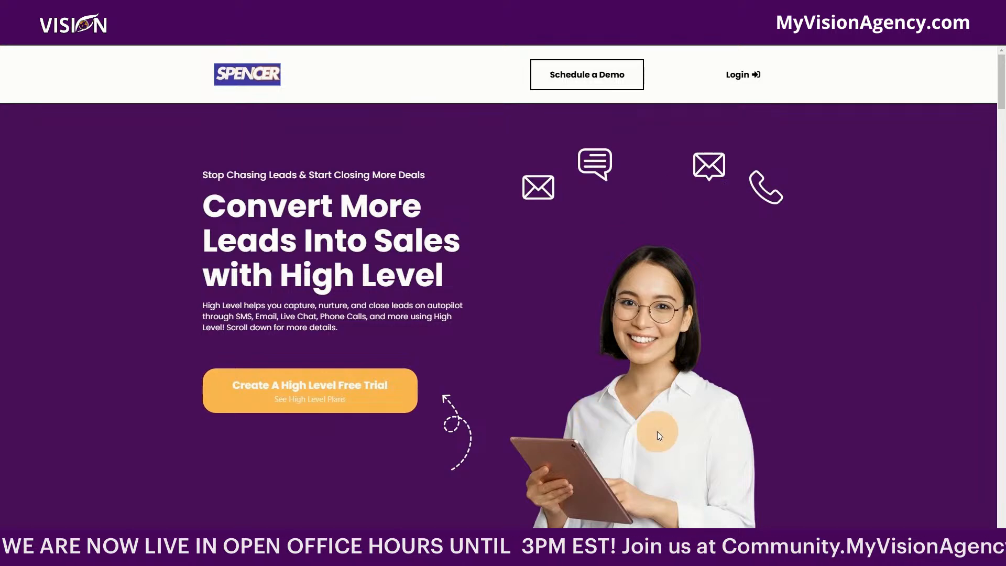
Step: Examine the brand colors on the A.I. Ads + HighLevel Home page preview, from the hero through the Speed and Calendar sections
scroll(657, 432, "down", 6)
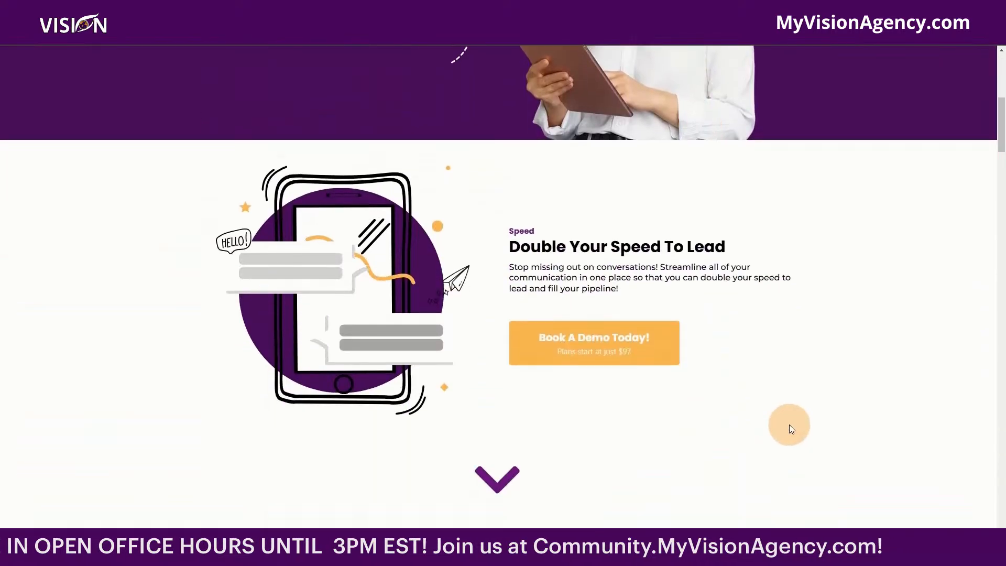
scroll(789, 424, "down", 1)
scroll(520, 351, "up", 4)
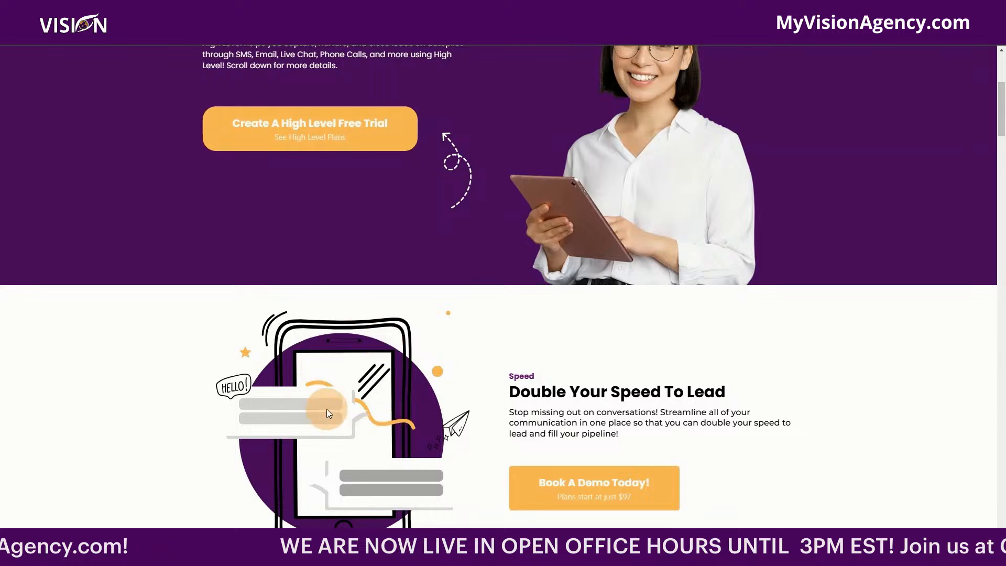
scroll(326, 412, "down", 3)
scroll(326, 414, "down", 5)
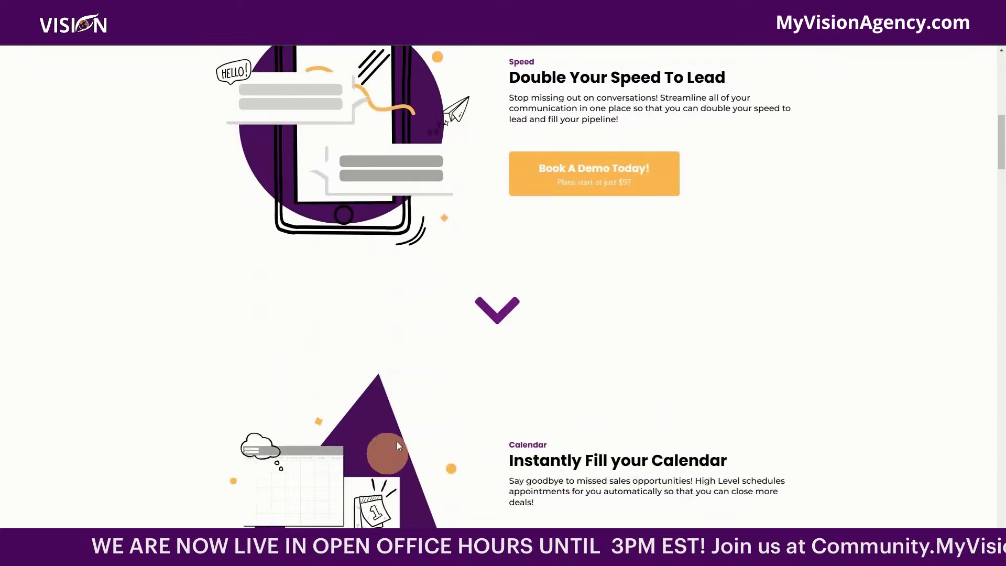
scroll(351, 329, "down", 3)
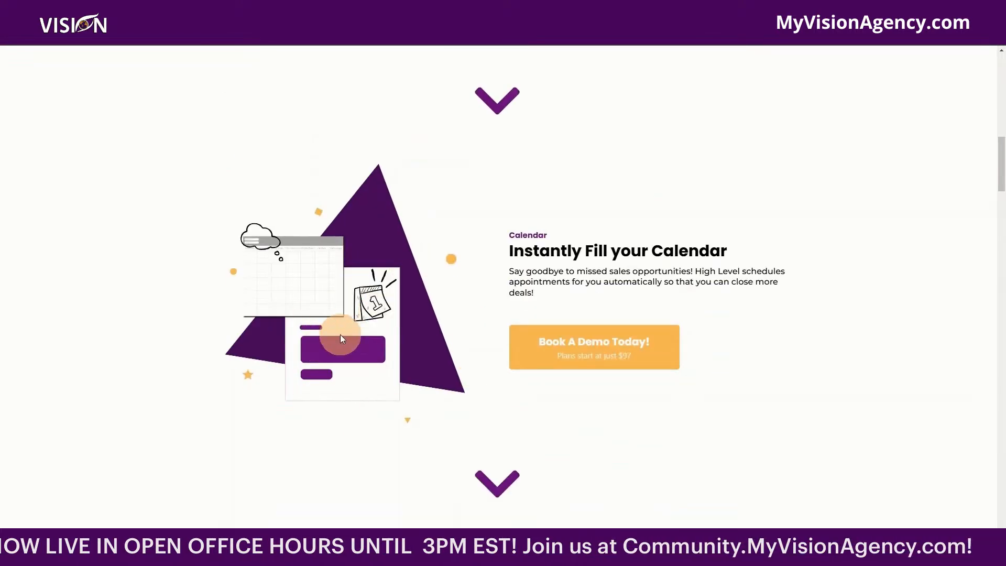
scroll(368, 327, "up", 6)
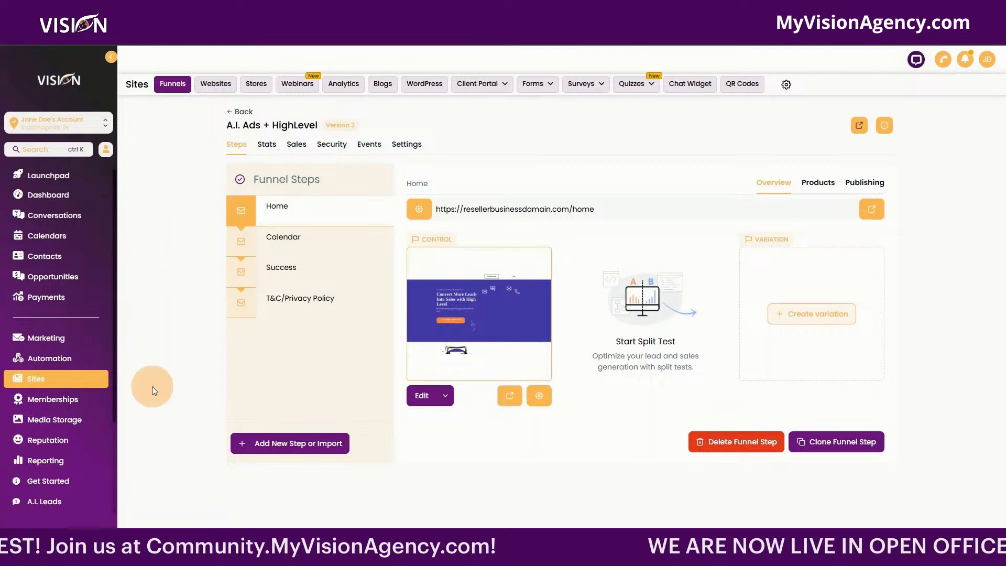
Step: Return to the funnel's overview and locate the Community entry among the account's navigation links
scroll(61, 368, "down", 3)
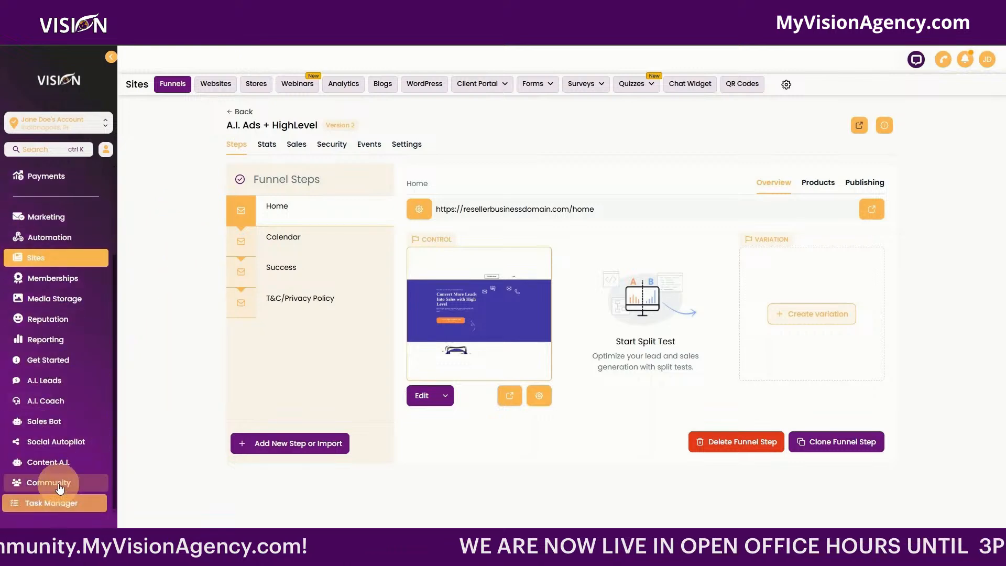